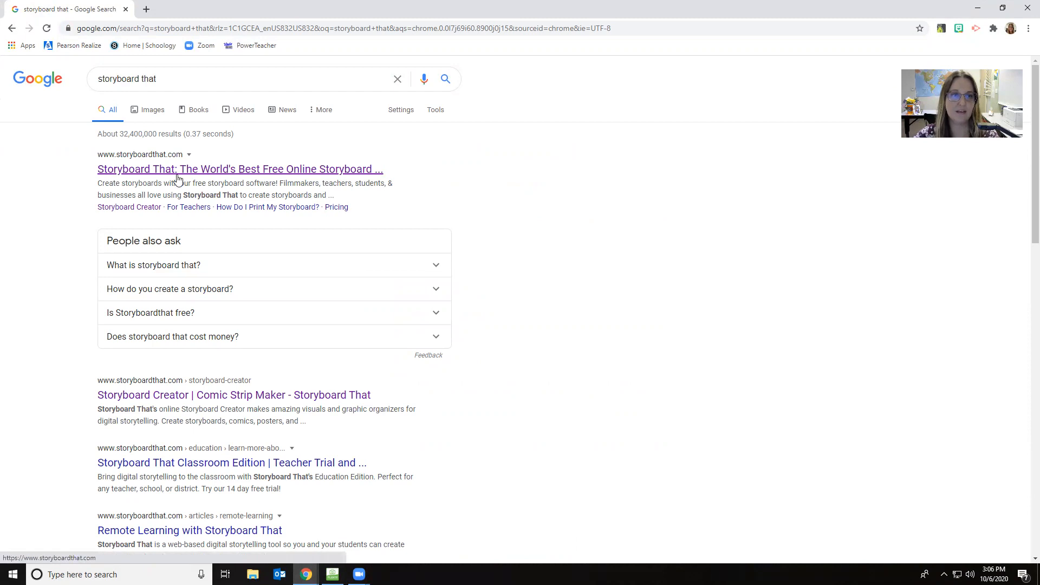
# Open the Storyboard That site, log in with the school Google account, and open the Example storyboard for editing
pyautogui.click(310, 172)
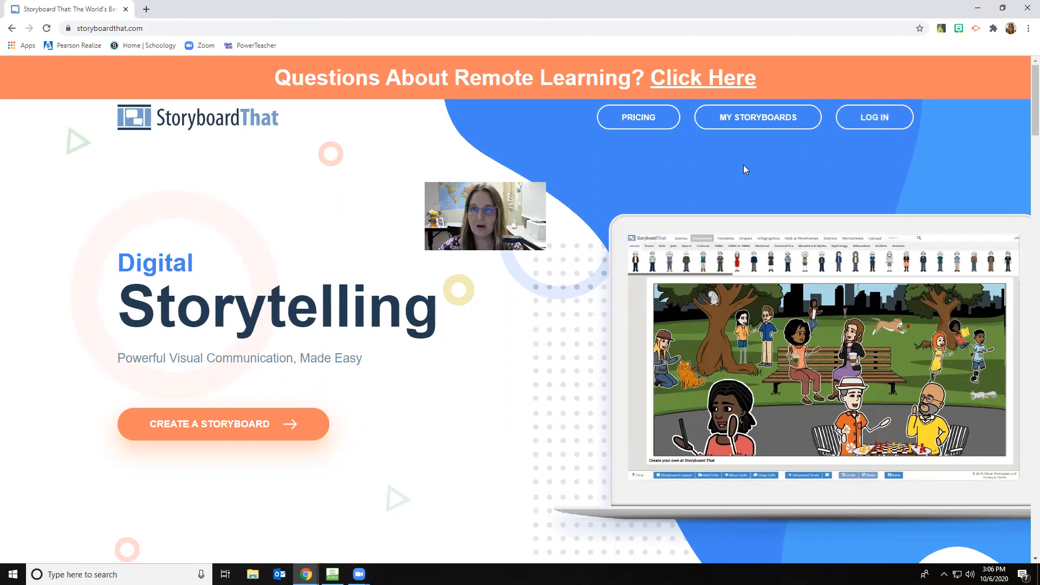
pyautogui.click(879, 127)
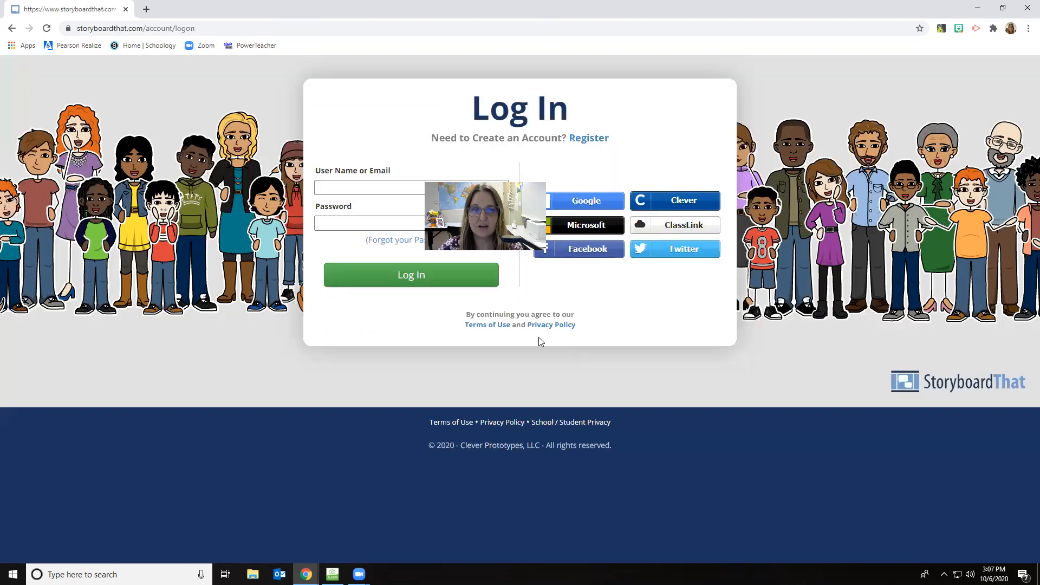
pyautogui.click(574, 203)
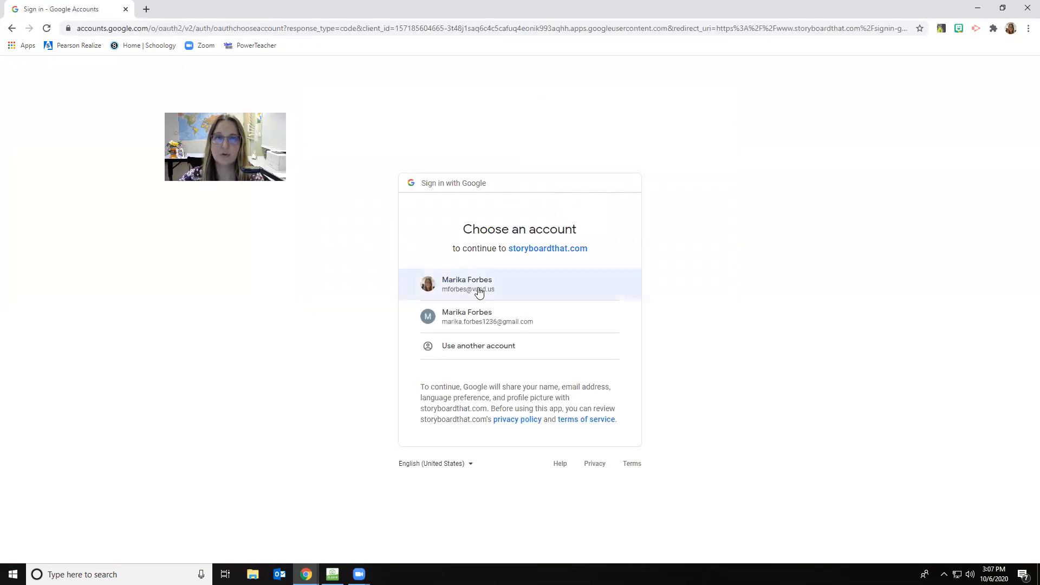
pyautogui.click(479, 292)
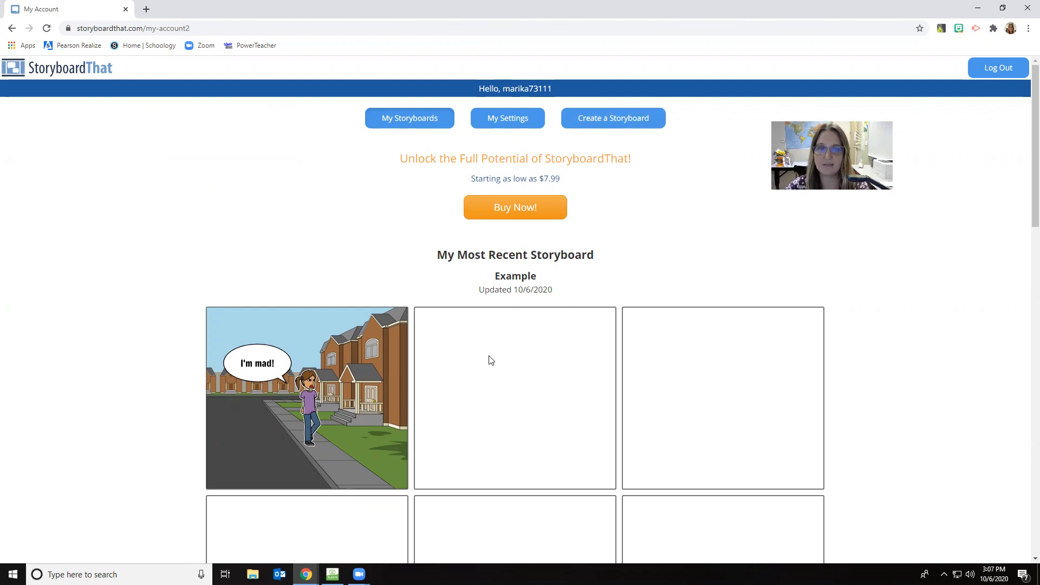
pyautogui.scroll(-4, 497, 381)
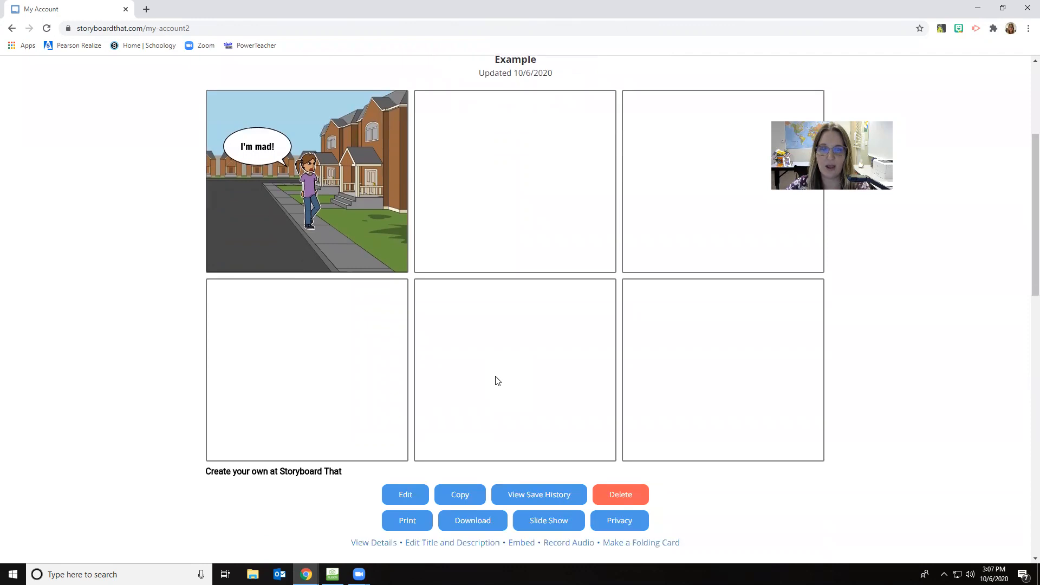
pyautogui.click(408, 494)
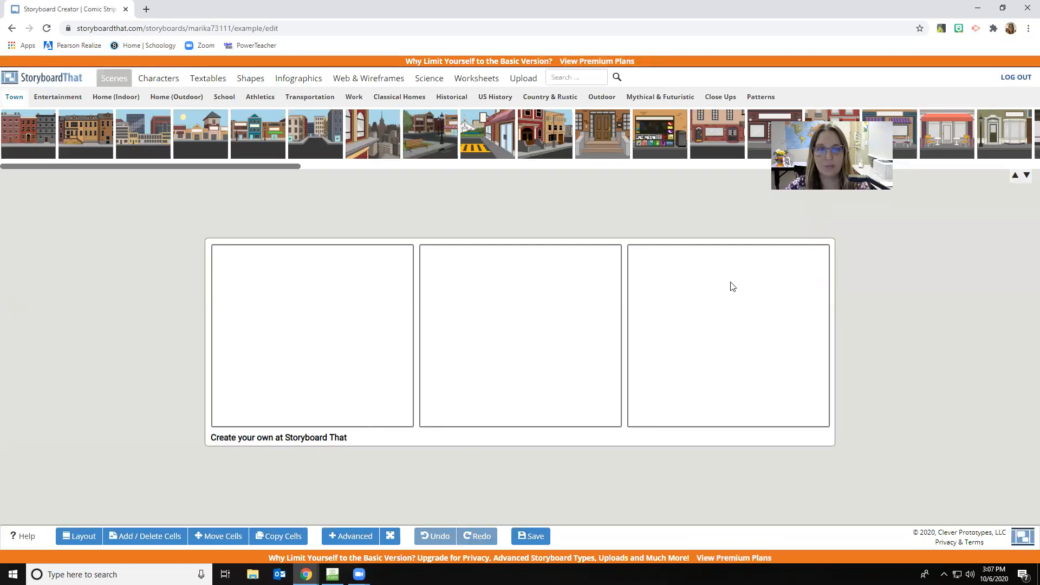
# Expand the storyboard to a 3 x 2 cell layout and check both rows
pyautogui.click(145, 539)
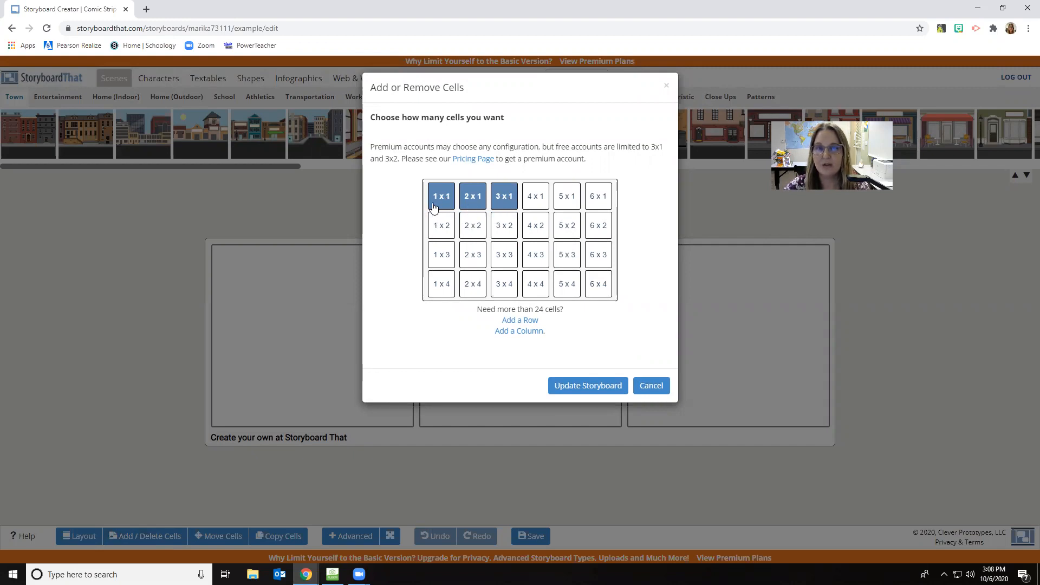
pyautogui.click(502, 227)
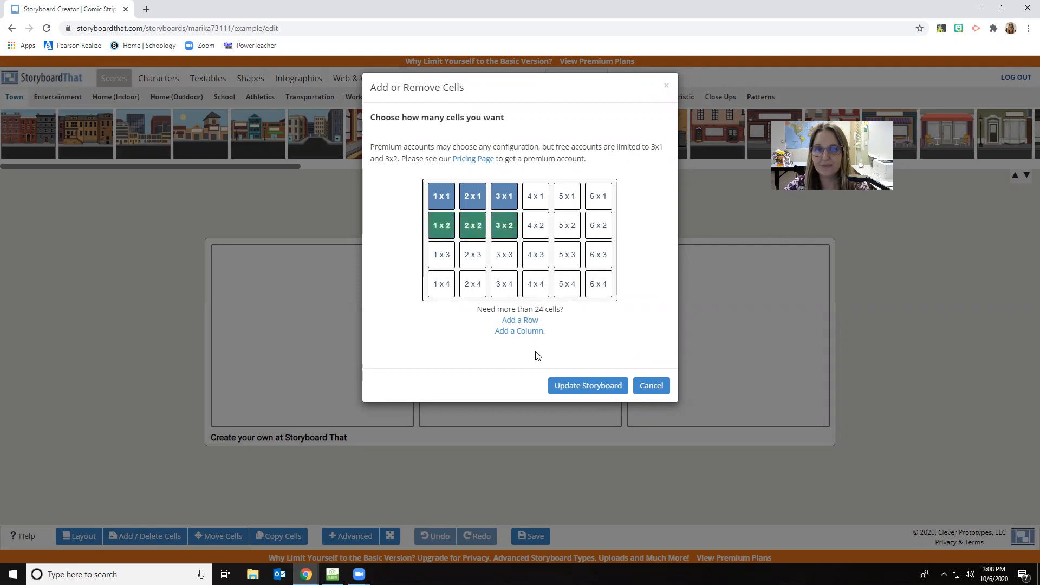
pyautogui.click(562, 389)
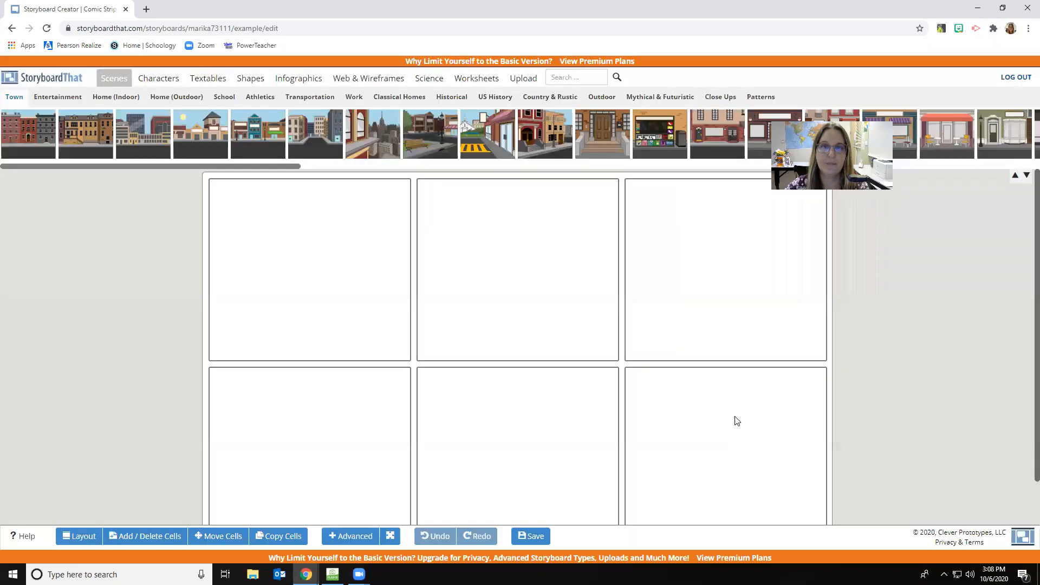
pyautogui.scroll(-1, 492, 396)
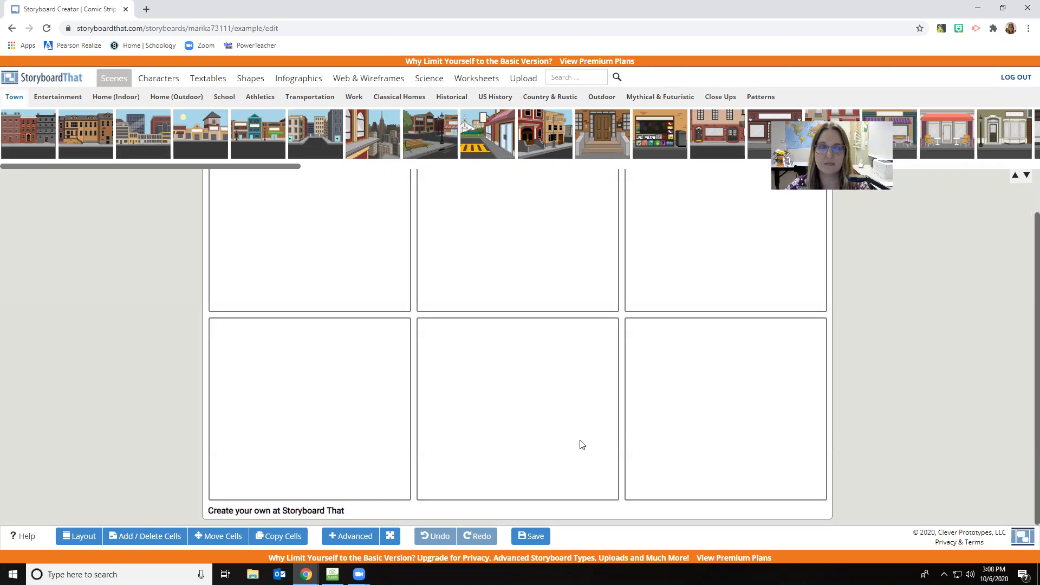
pyautogui.scroll(1, 582, 445)
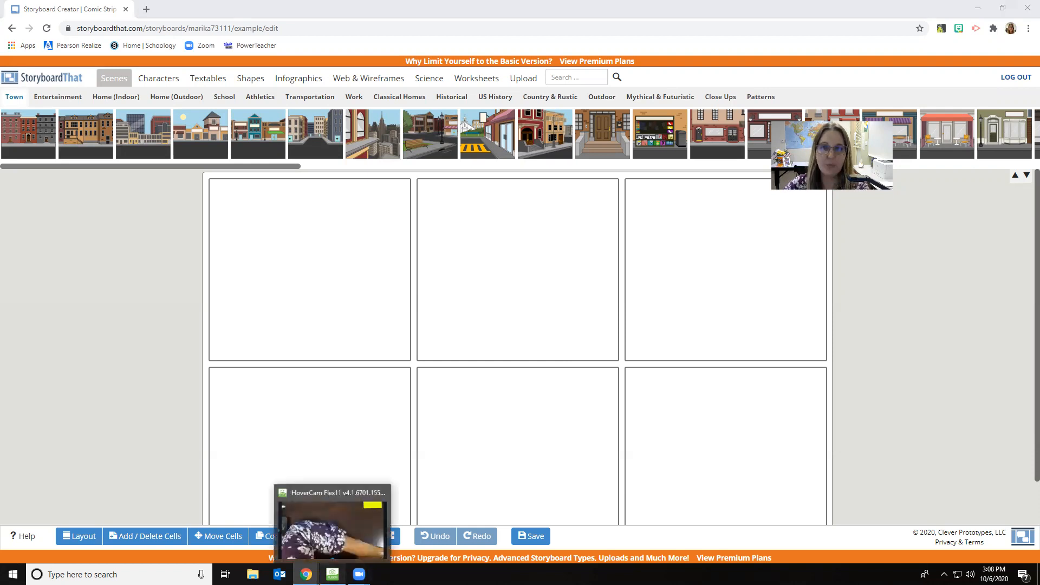
# Switch to HoverCam to review the handwritten six-slide plan, and return to the storyboard in Chrome
pyautogui.click(332, 512)
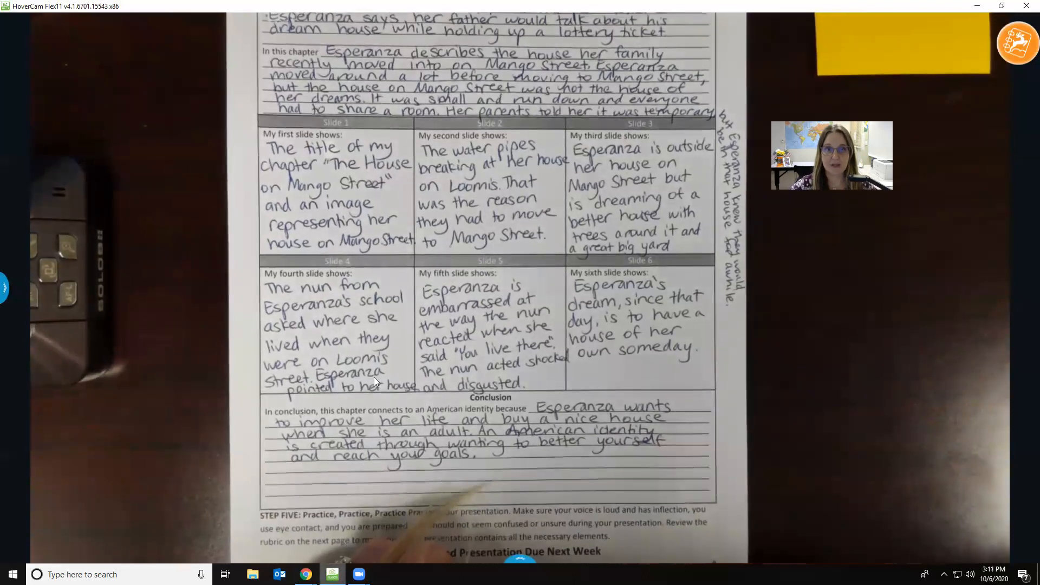
pyautogui.moveTo(306, 575)
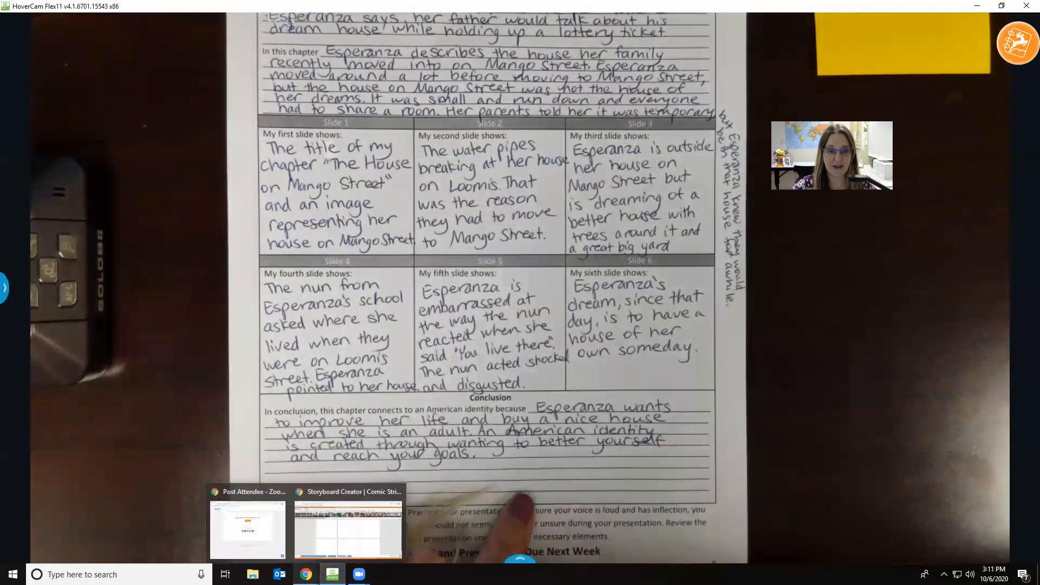
pyautogui.click(334, 540)
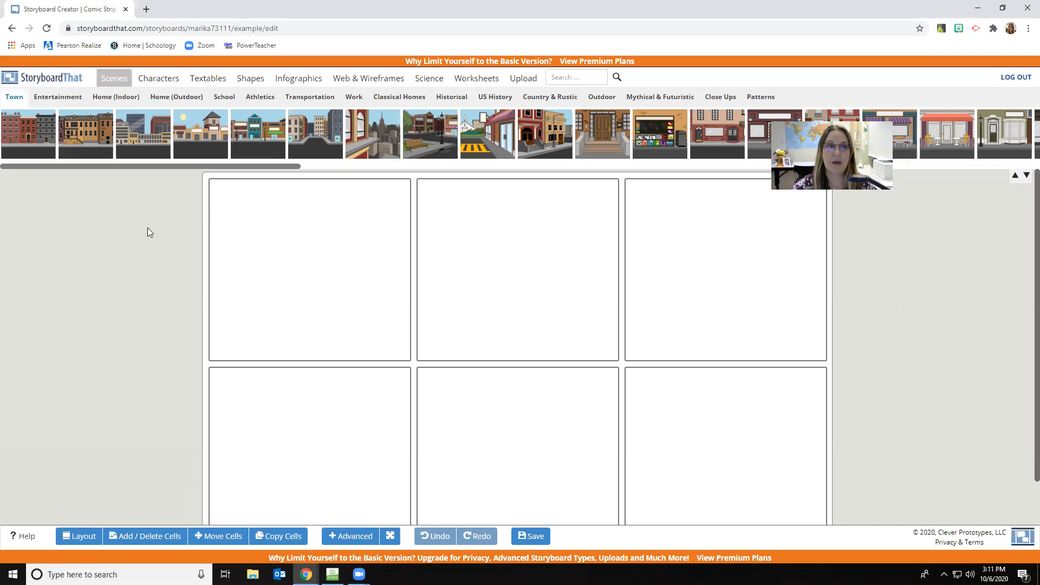
# Place the Town scene with three brick row houses in the first cell and try several sky colours, settling on light blue
pyautogui.moveTo(25, 138); pyautogui.dragTo(314, 259)
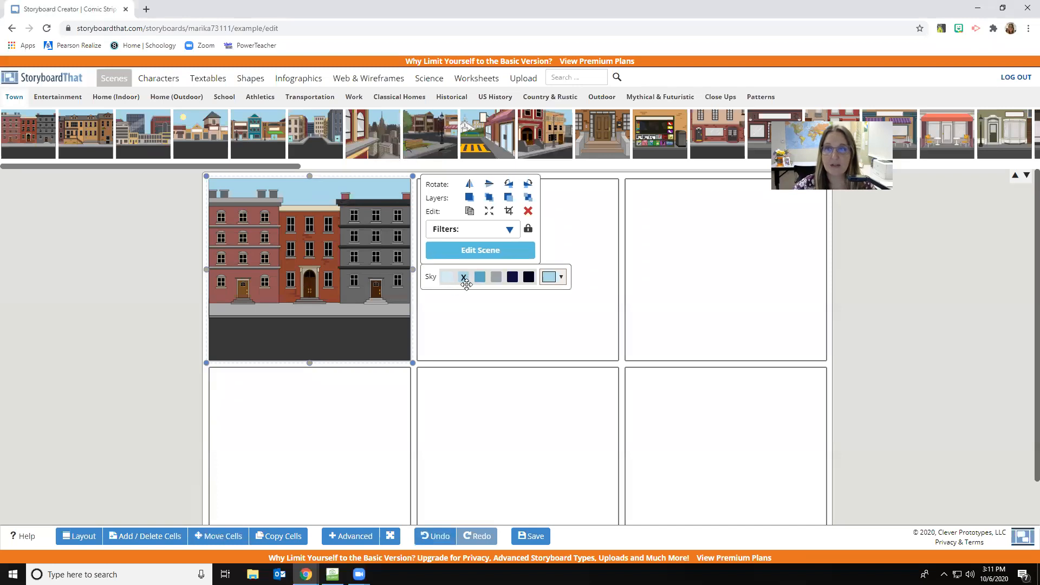
pyautogui.click(513, 278)
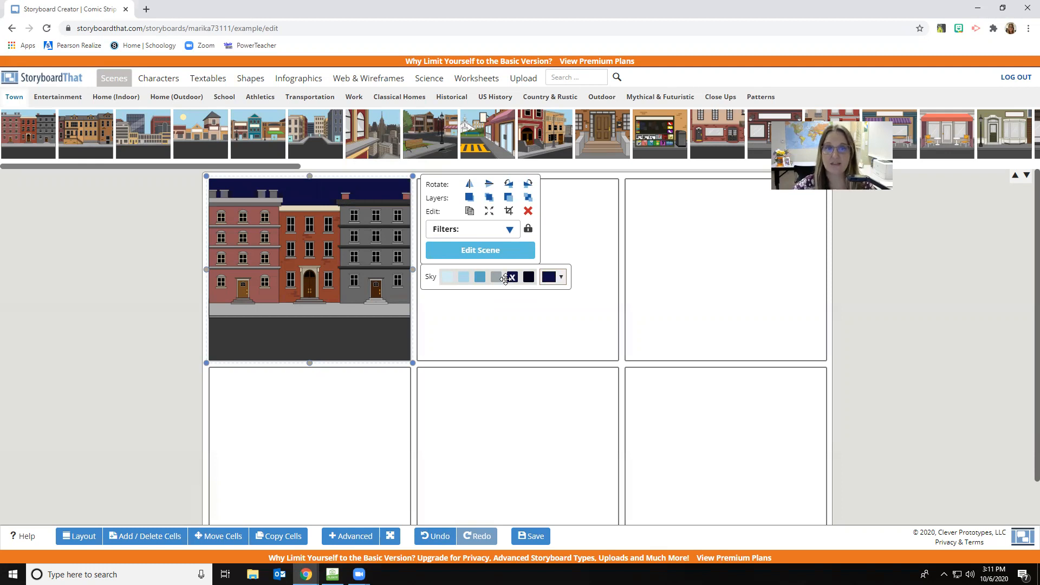
pyautogui.click(529, 278)
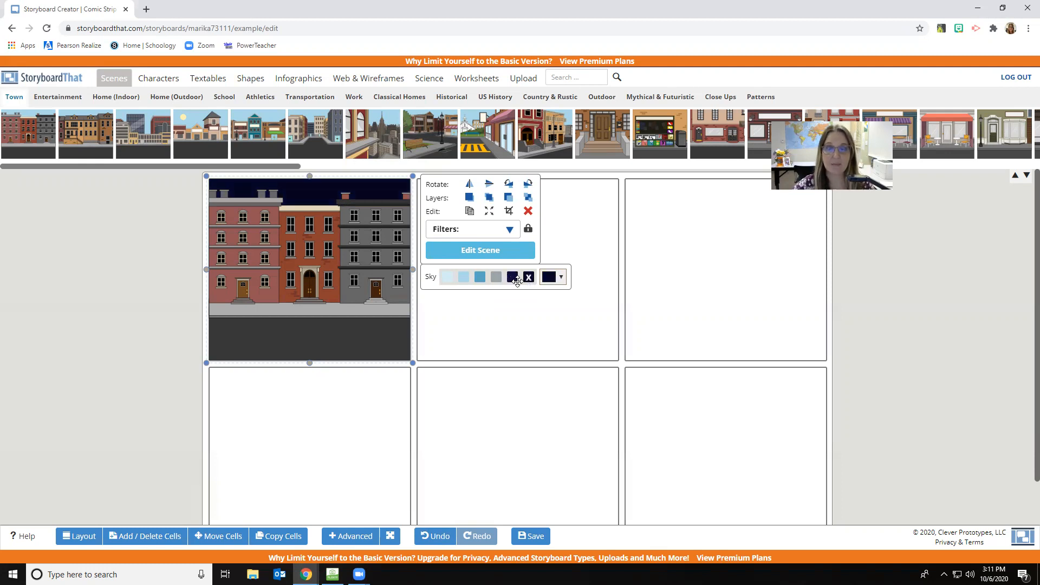
pyautogui.click(496, 279)
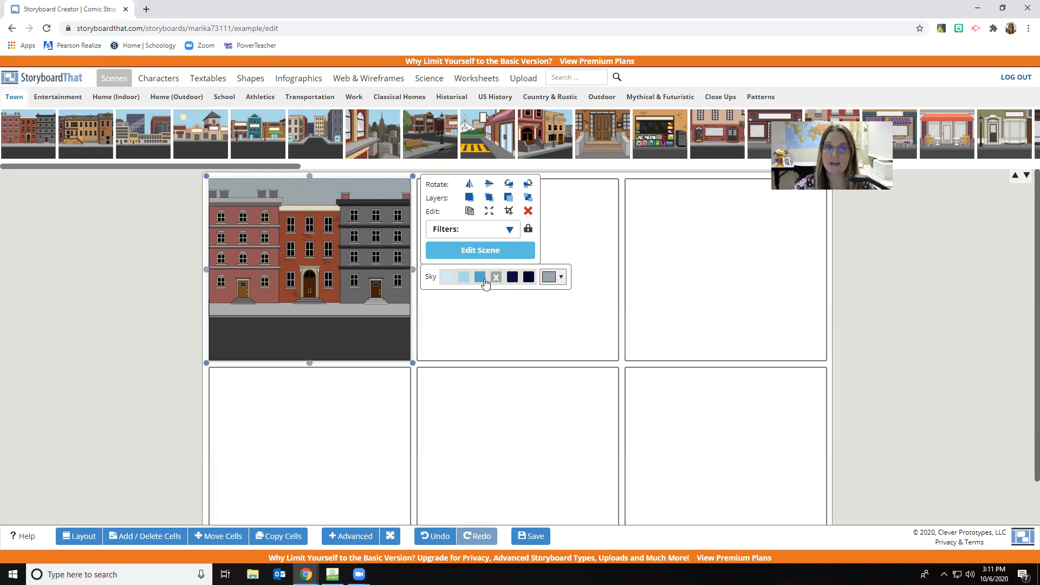
pyautogui.click(480, 280)
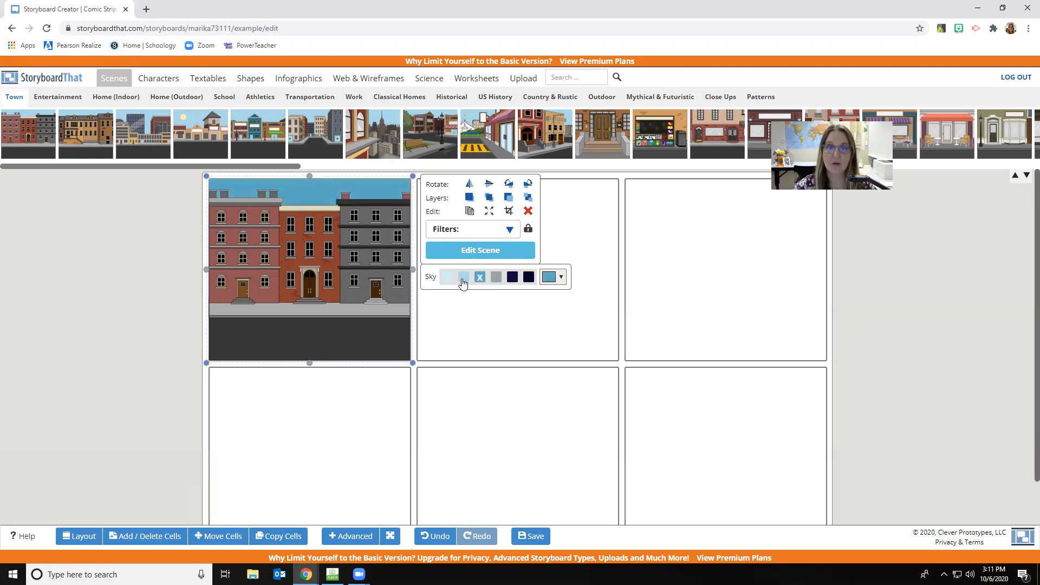
pyautogui.click(463, 281)
pyautogui.click(449, 279)
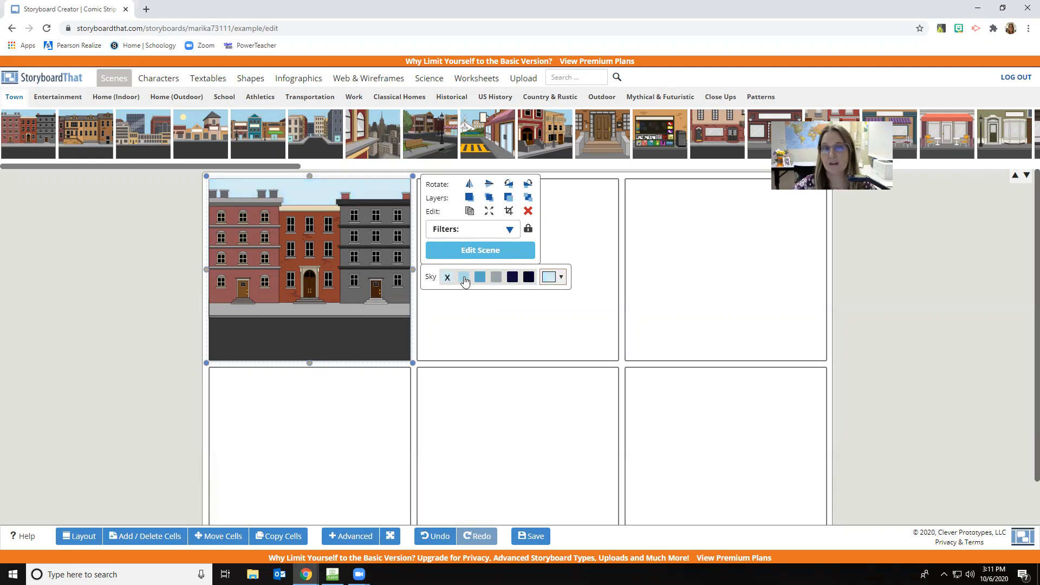
pyautogui.click(463, 280)
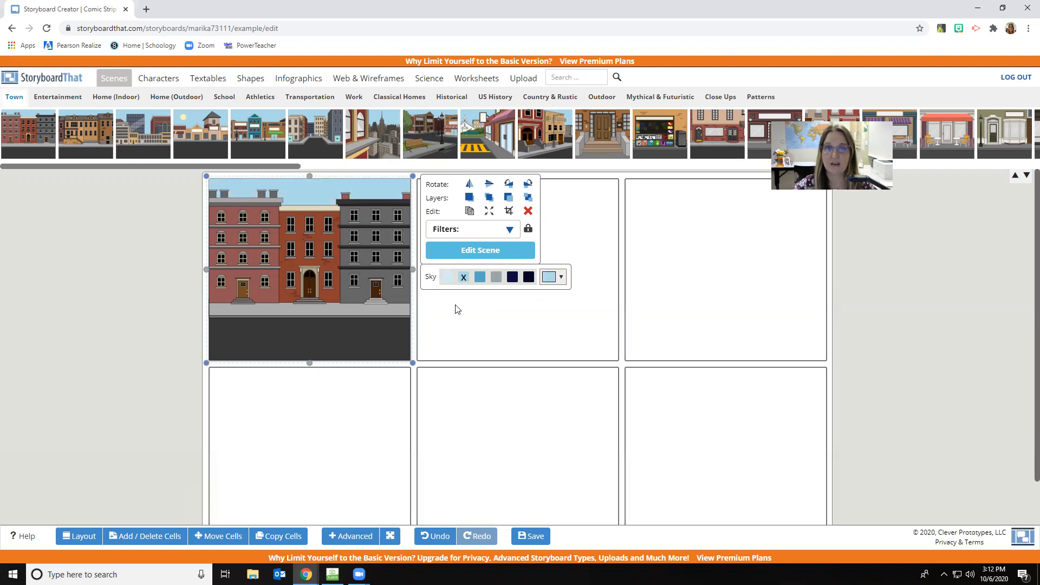
# Try the snow and rain weather options on the row-house scene, discard them and restore the light blue sky
pyautogui.click(470, 252)
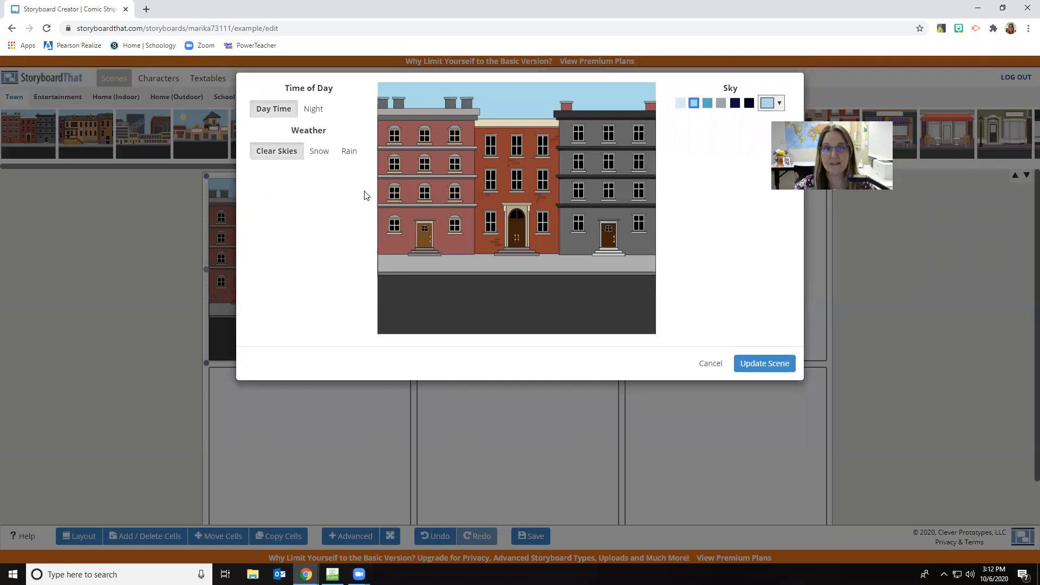
pyautogui.click(320, 155)
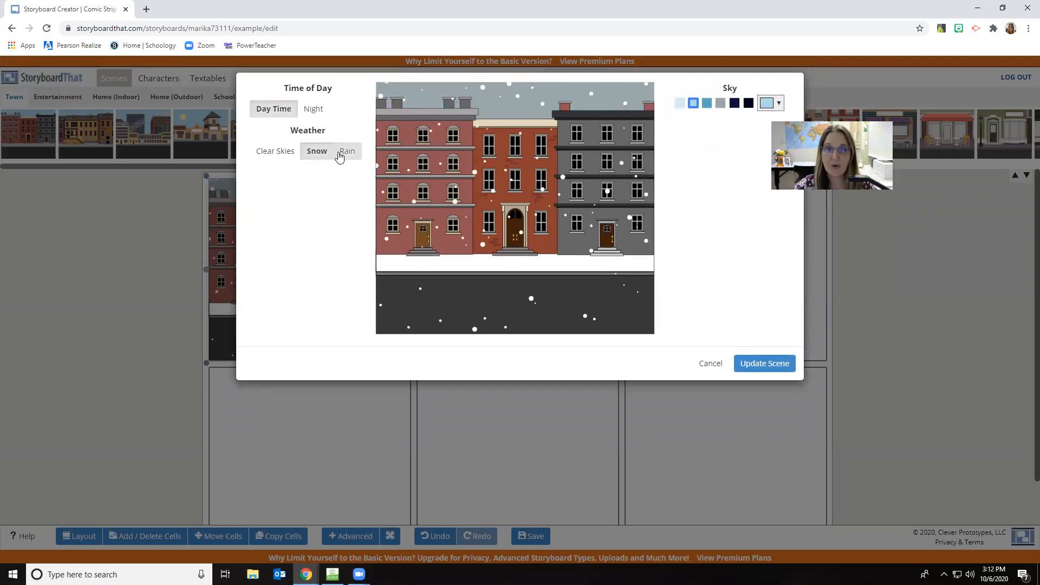
pyautogui.click(339, 156)
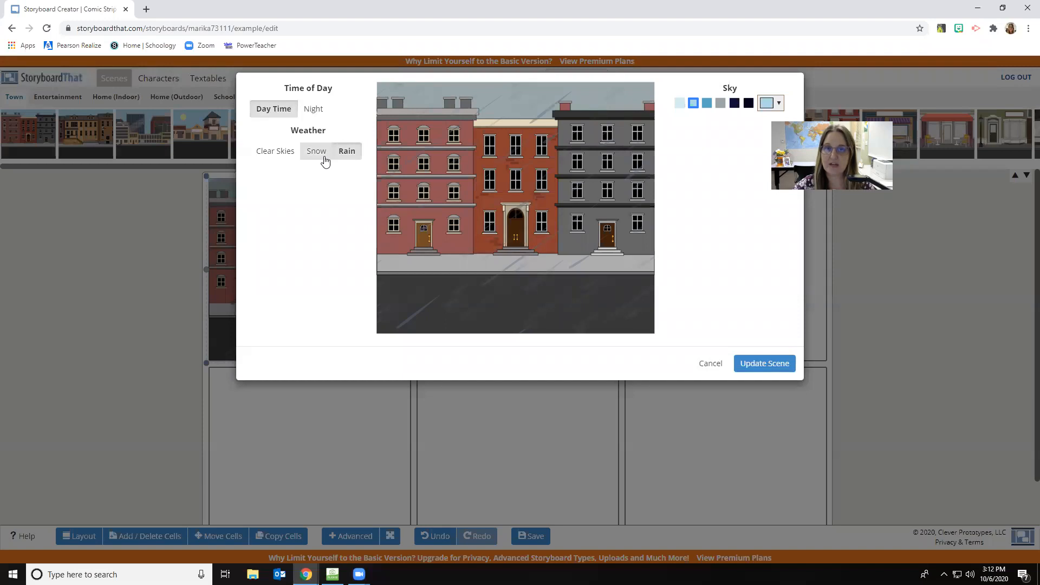
pyautogui.click(278, 157)
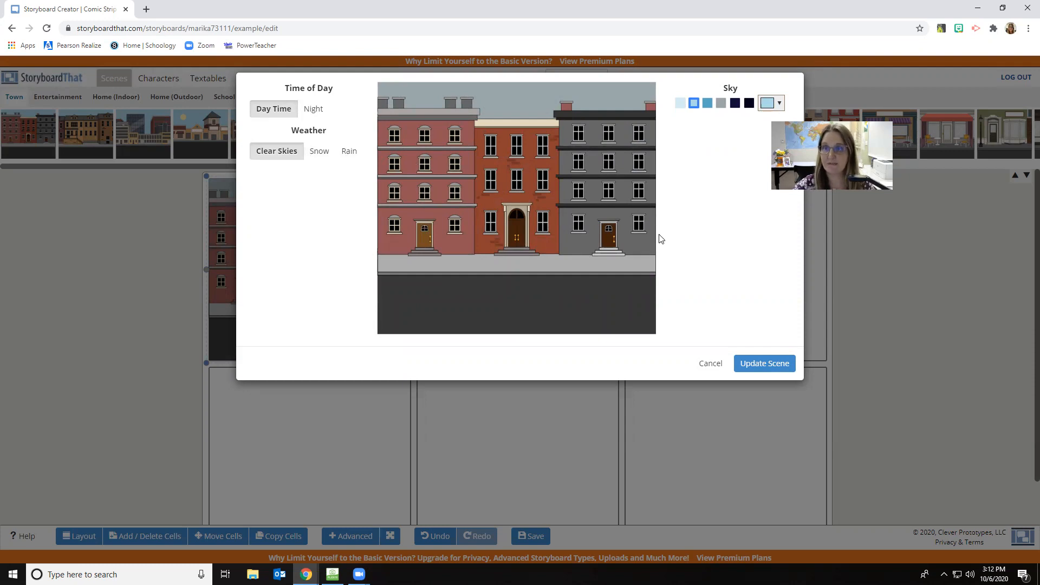
pyautogui.click(710, 363)
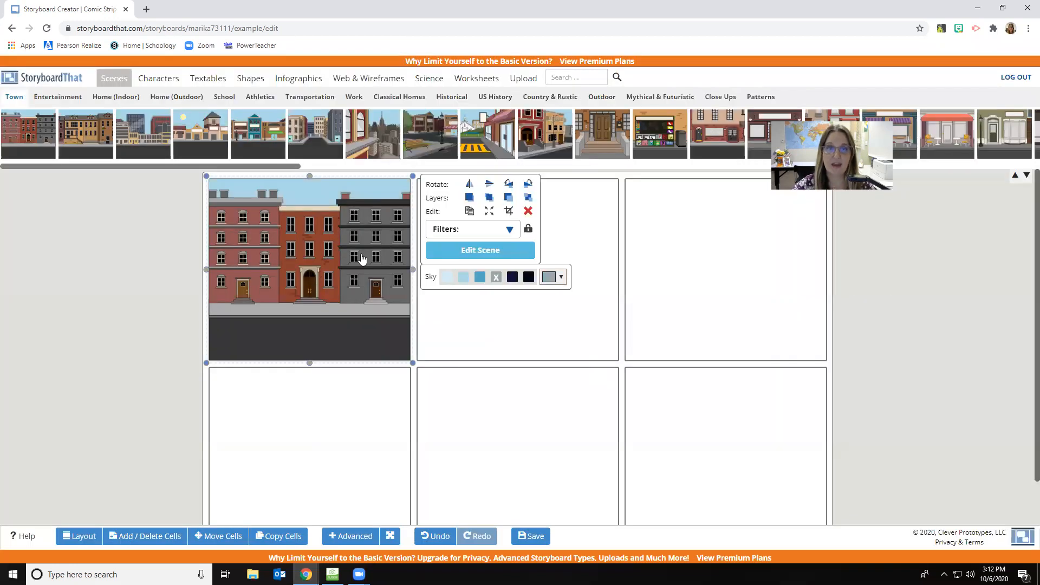
pyautogui.click(464, 273)
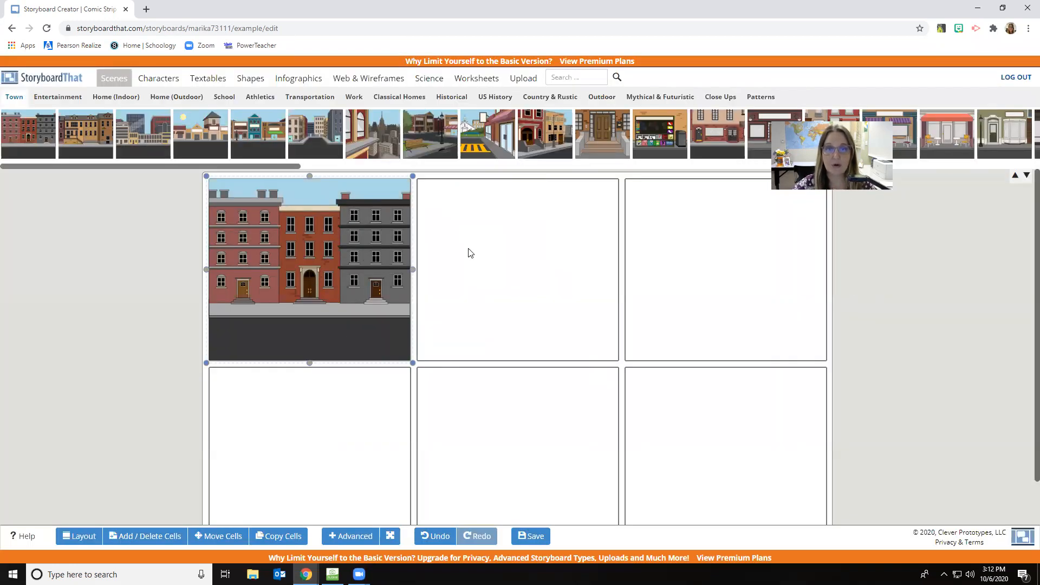
# Try the Night setting on the row-house scene and update it with Day Time and Clear Skies
pyautogui.click(466, 251)
pyautogui.click(313, 111)
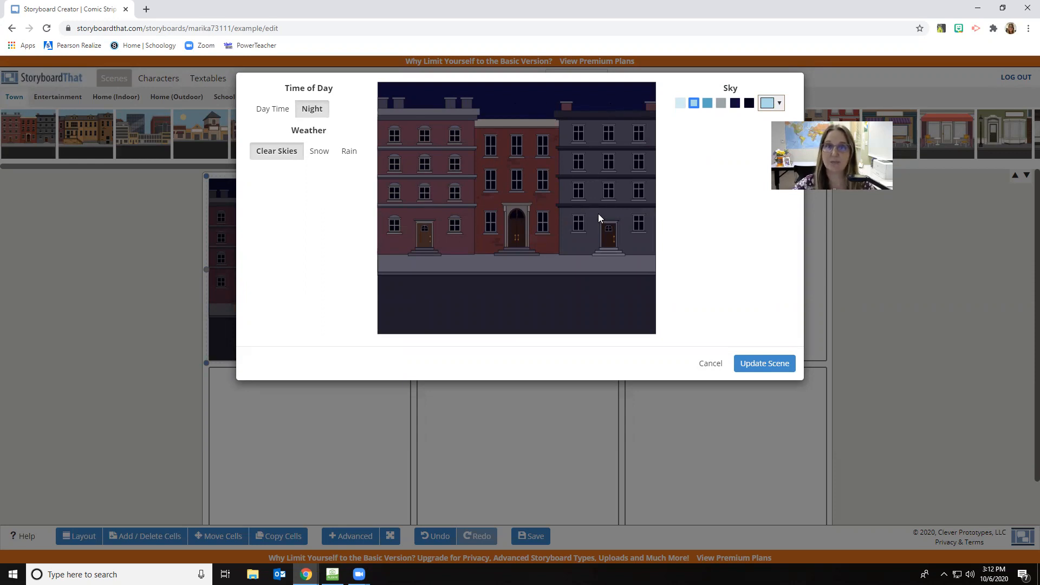
pyautogui.click(279, 108)
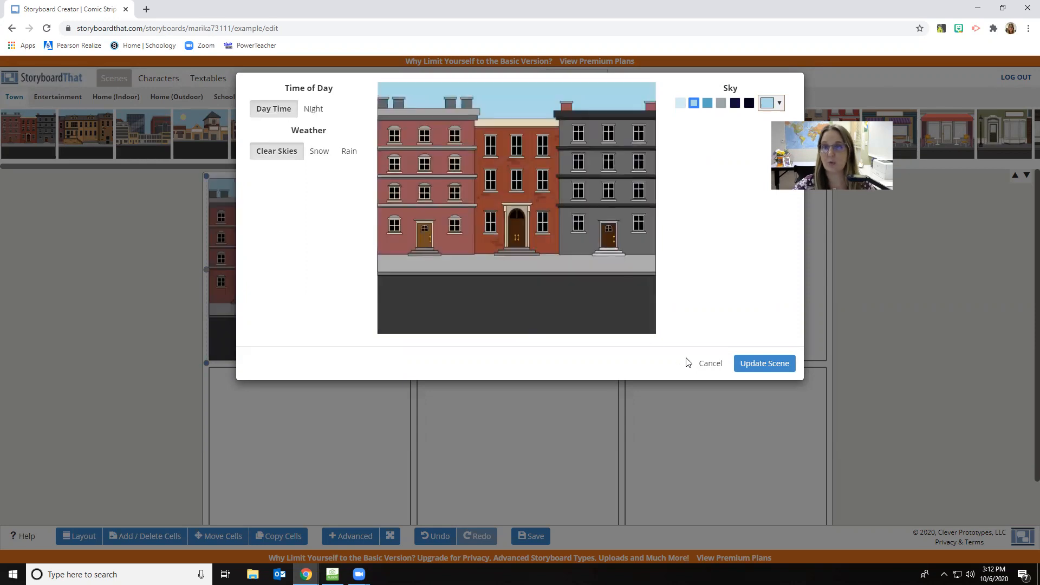
pyautogui.click(753, 369)
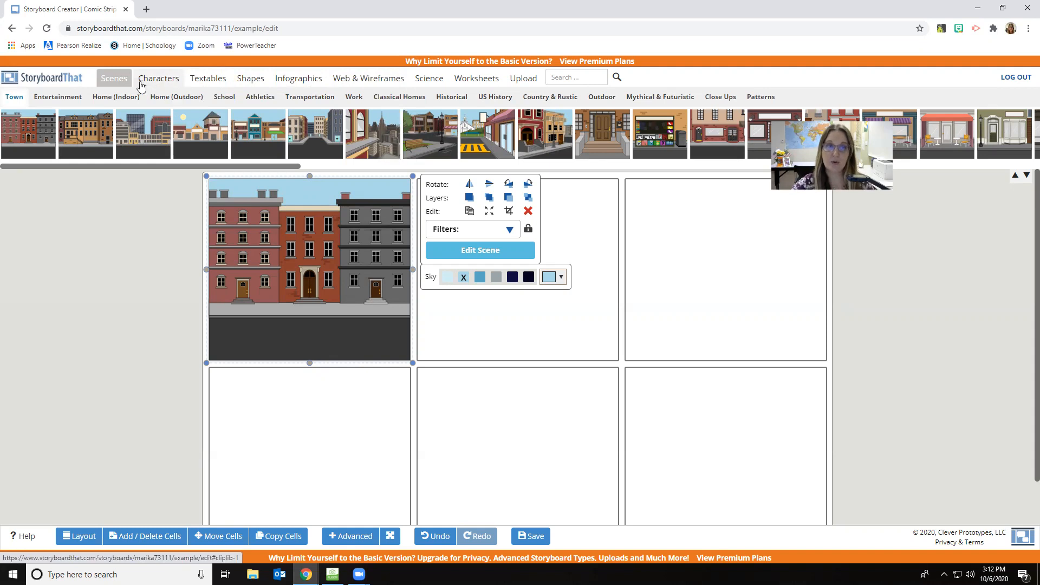
# Browse the Textables categories, from Speech, Action and Shapes to Decorative, Banners, Objects and Signs, for a title text holder
pyautogui.click(203, 82)
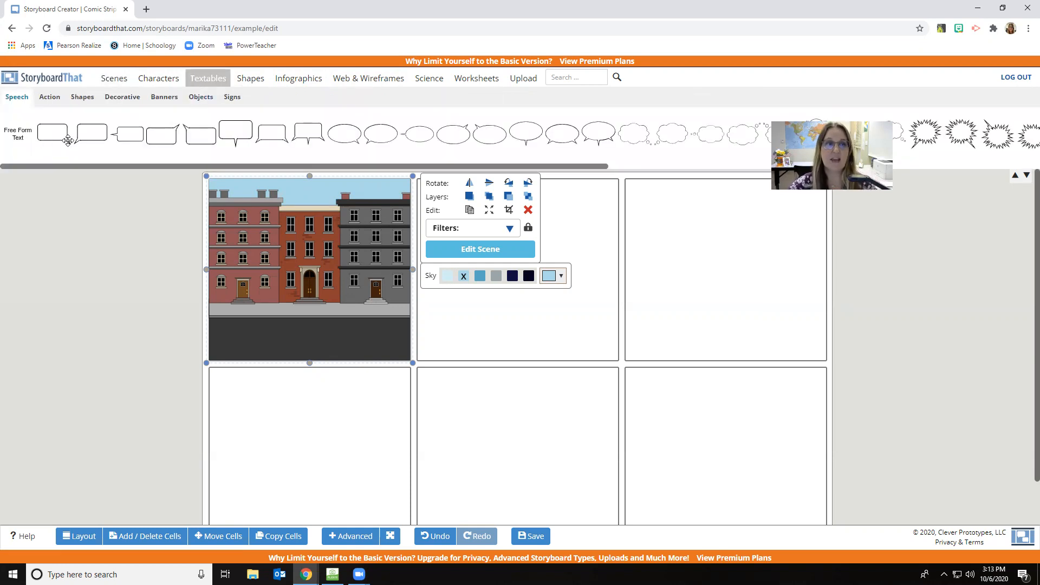
pyautogui.click(54, 99)
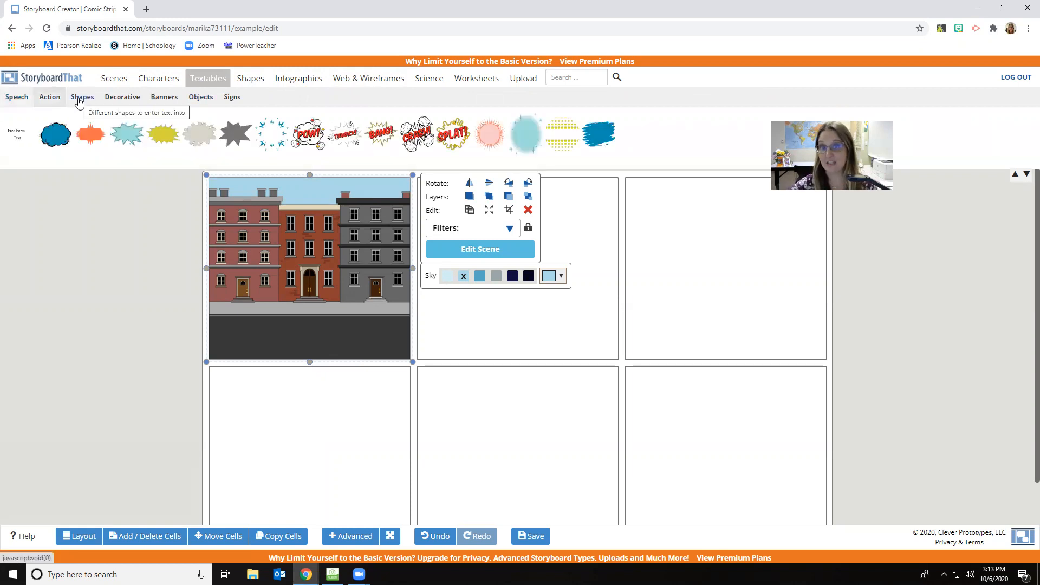
pyautogui.click(79, 102)
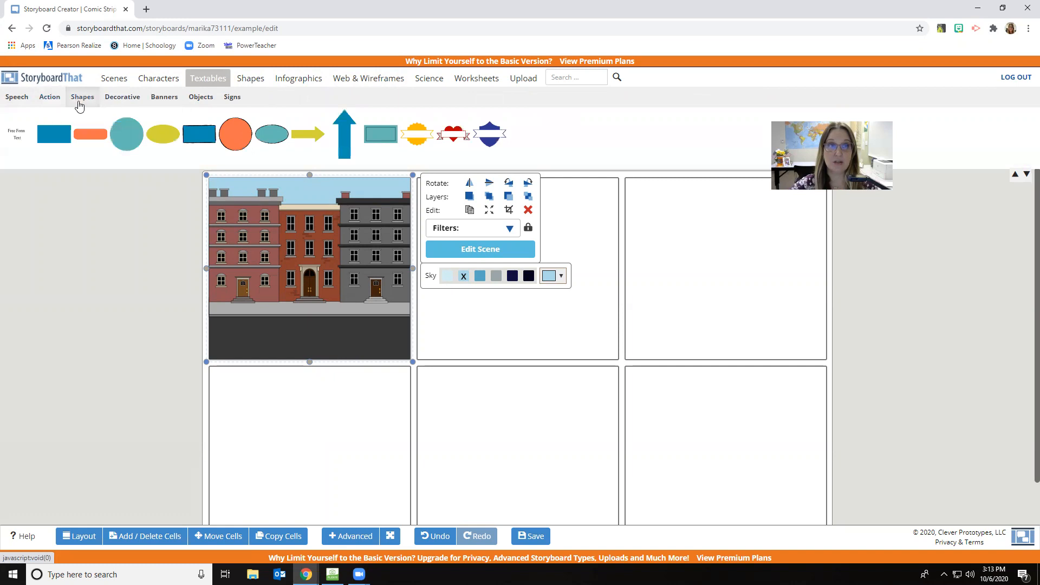
pyautogui.click(59, 105)
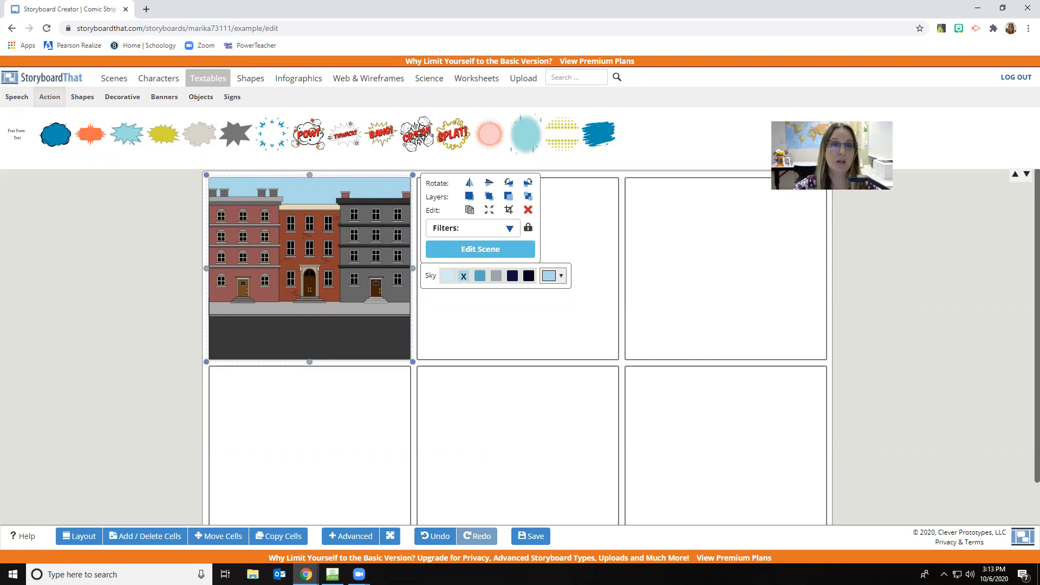
pyautogui.click(83, 99)
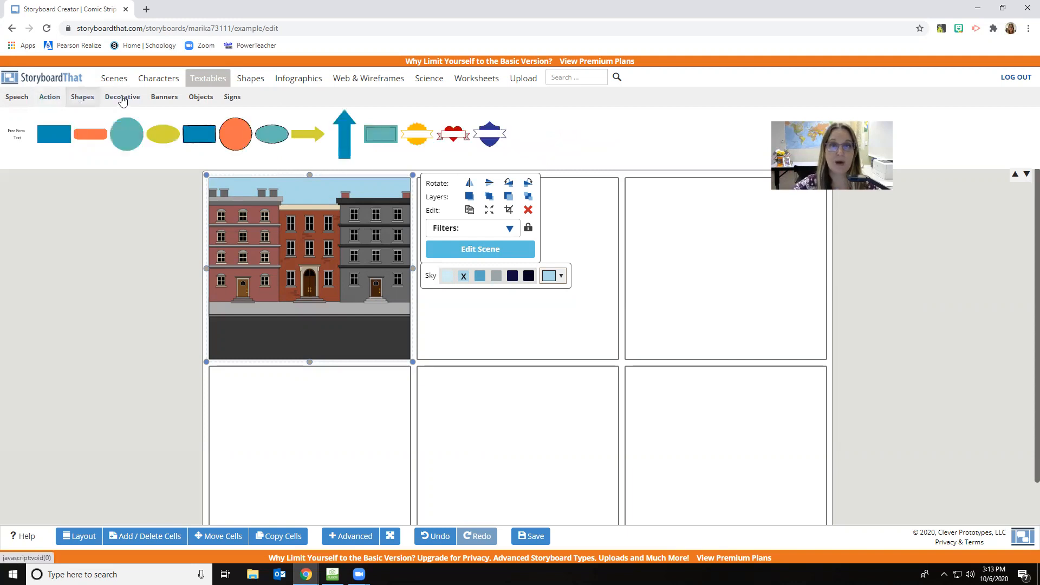
pyautogui.click(128, 100)
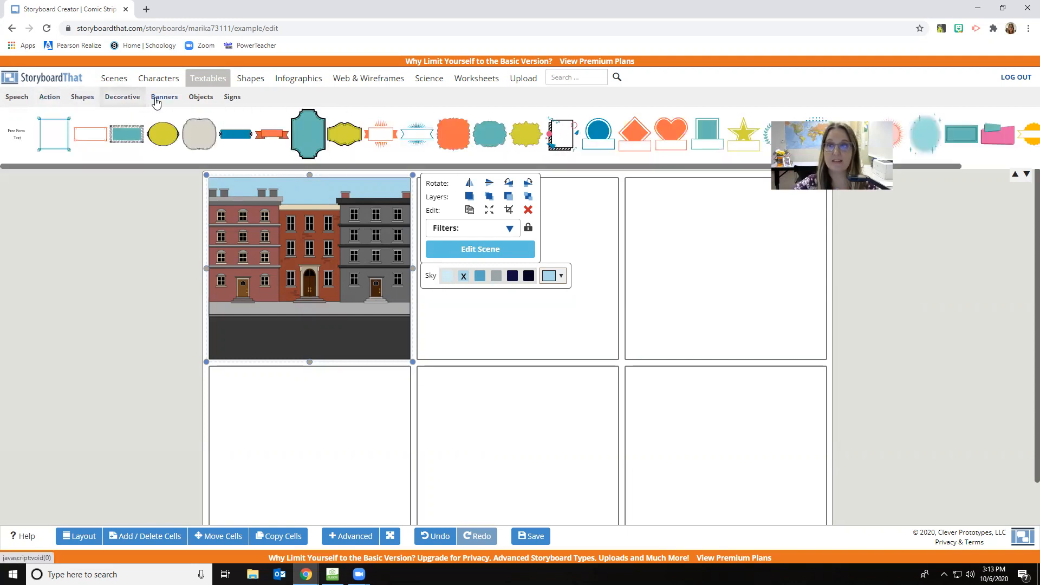
pyautogui.click(162, 98)
pyautogui.click(195, 99)
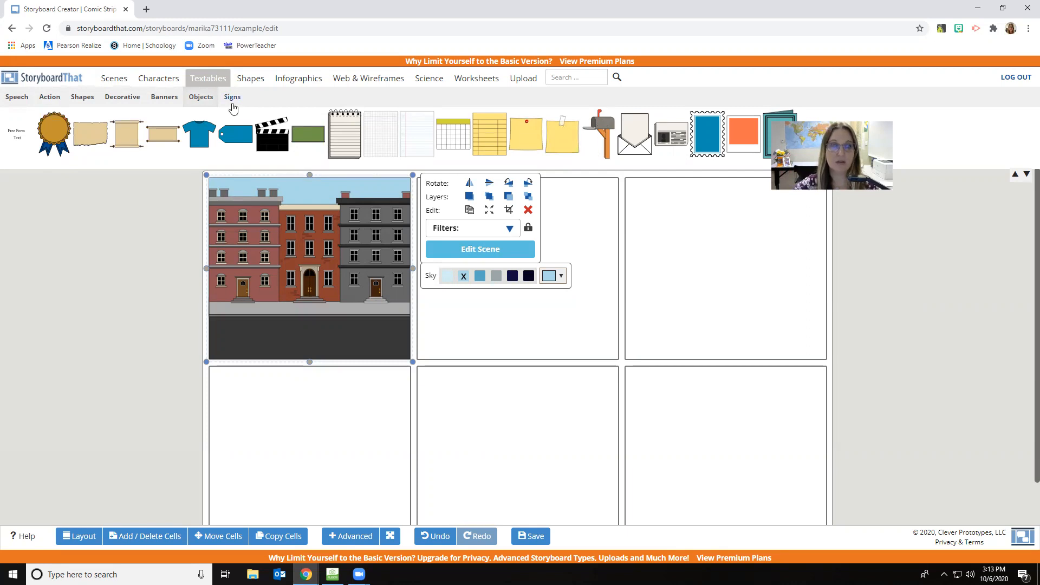
pyautogui.click(232, 102)
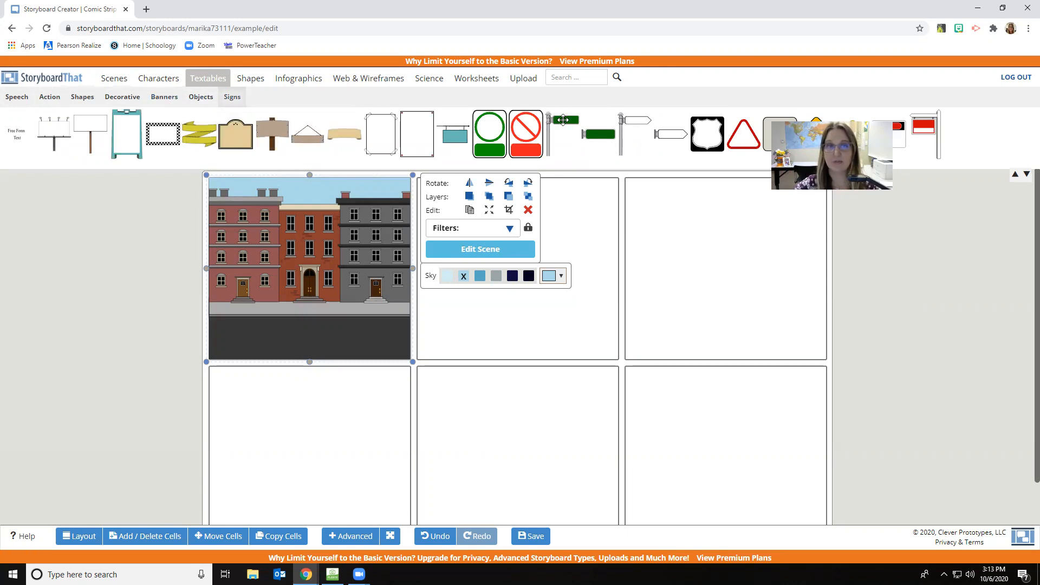
# Place a blue rectangle textable in the first cell, stretch it across the cell's full width and centre it over the row houses
pyautogui.click(77, 100)
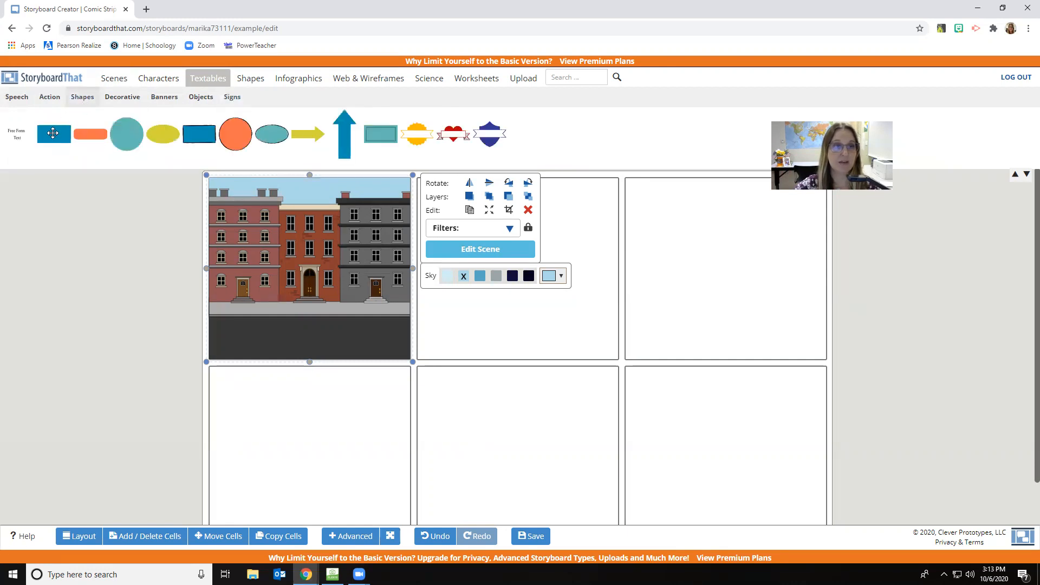
pyautogui.click(97, 162)
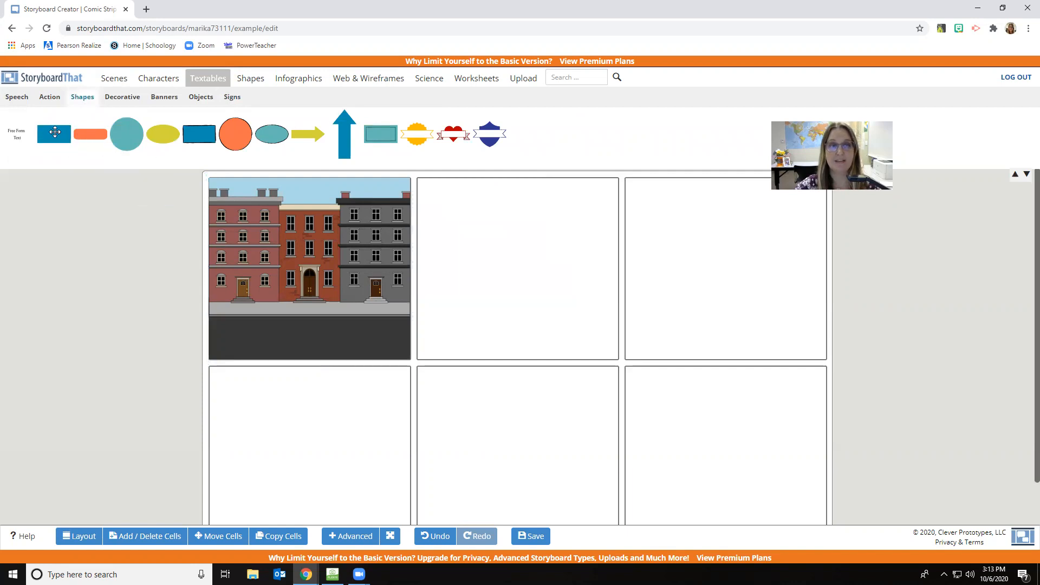
pyautogui.moveTo(53, 133); pyautogui.dragTo(222, 200)
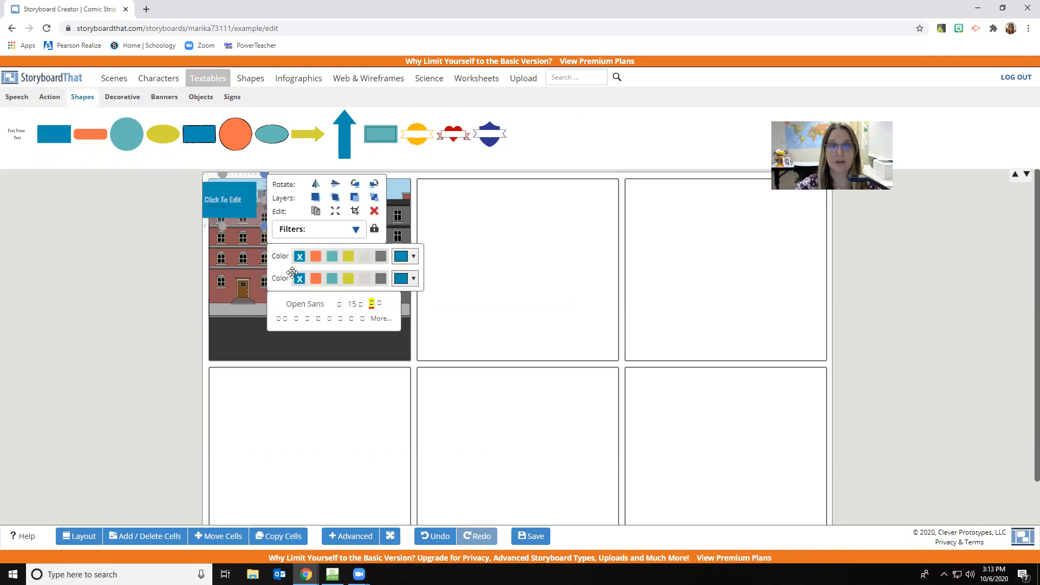
pyautogui.moveTo(233, 186); pyautogui.dragTo(257, 186)
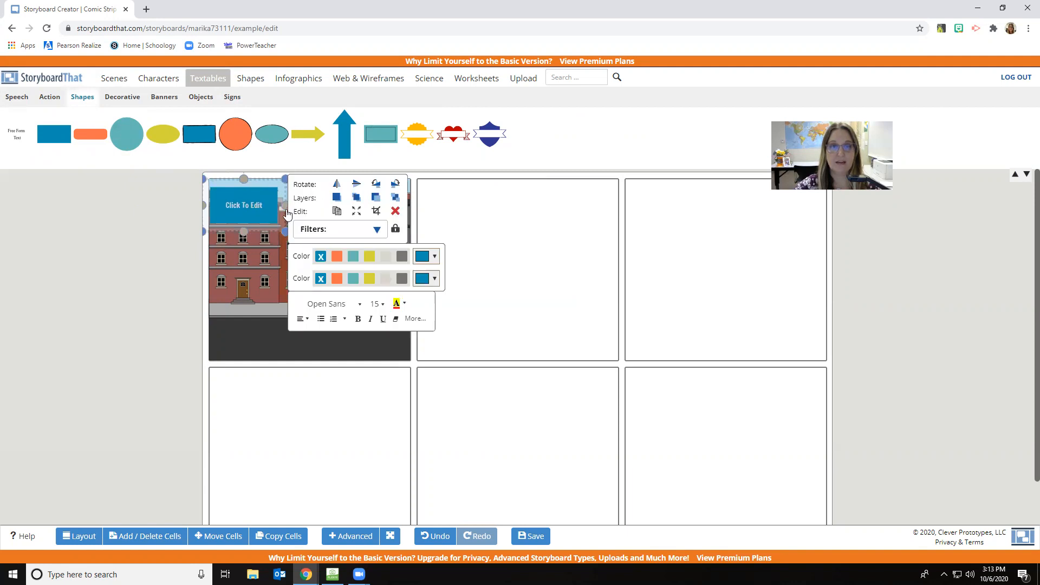
pyautogui.moveTo(286, 205); pyautogui.dragTo(410, 213)
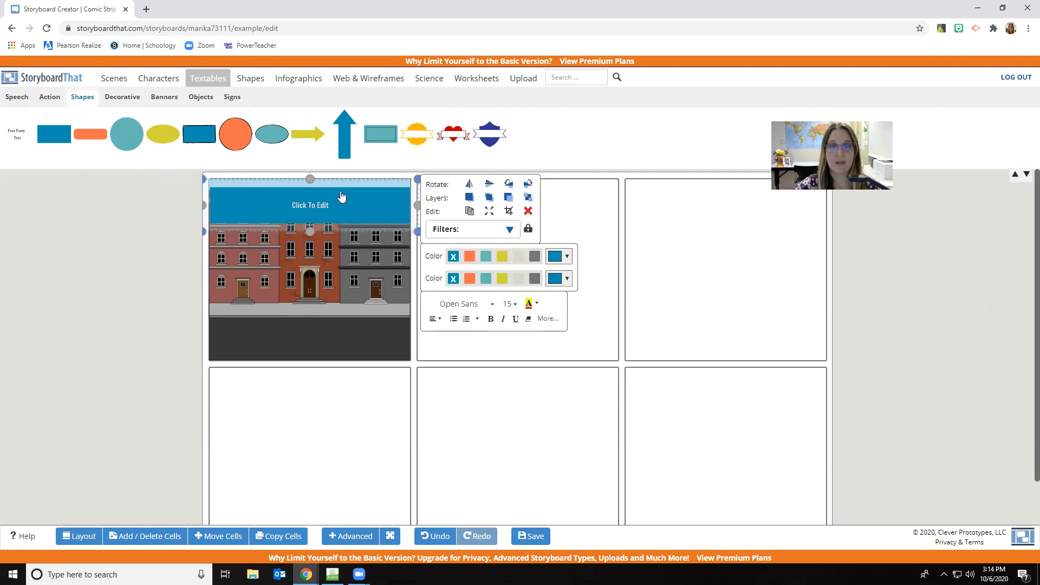
pyautogui.moveTo(328, 194); pyautogui.dragTo(329, 237)
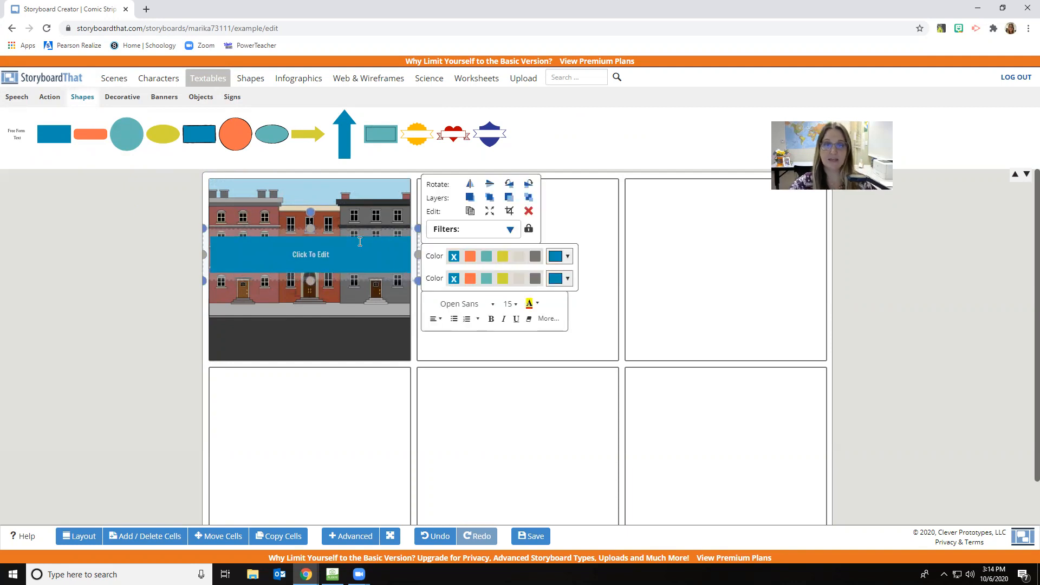
# Enter the title "The House on Mango Street" in quotation marks in the blue banner, with Chapter 1 on a second line
pyautogui.click(319, 258)
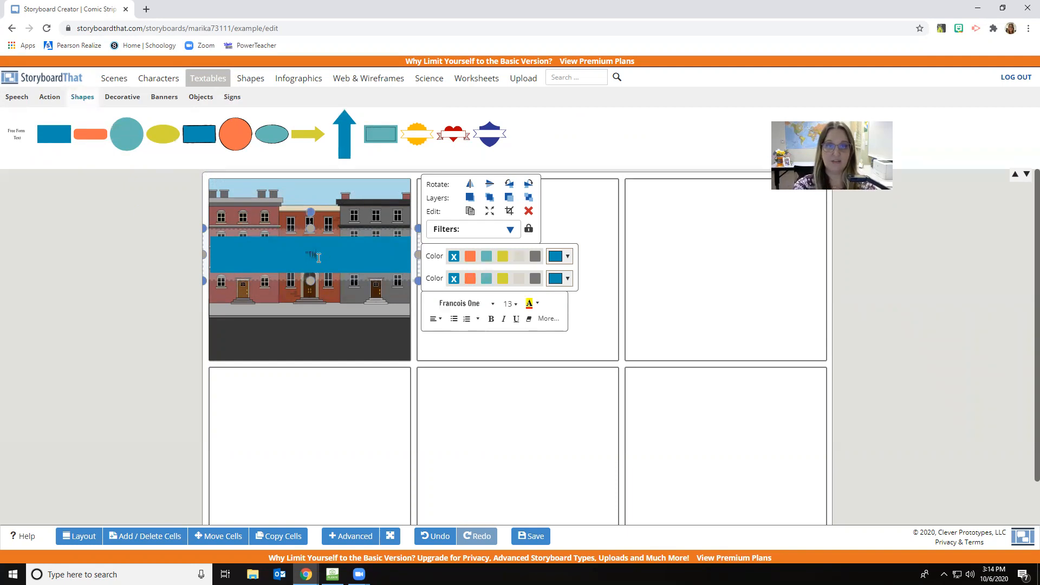
pyautogui.write('"The House on Man')
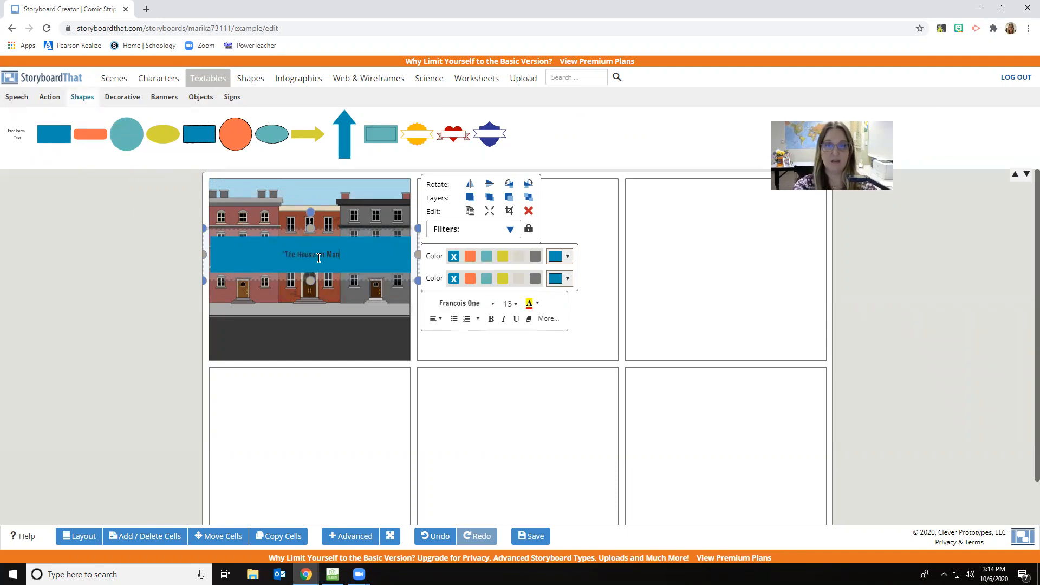
pyautogui.write('go Stree"')
pyautogui.press('Return')
pyautogui.press('BackSpace')
pyautogui.press('BackSpace')
pyautogui.press('BackSpace')
pyautogui.write('et.')
pyautogui.write('"')
pyautogui.press('Return')
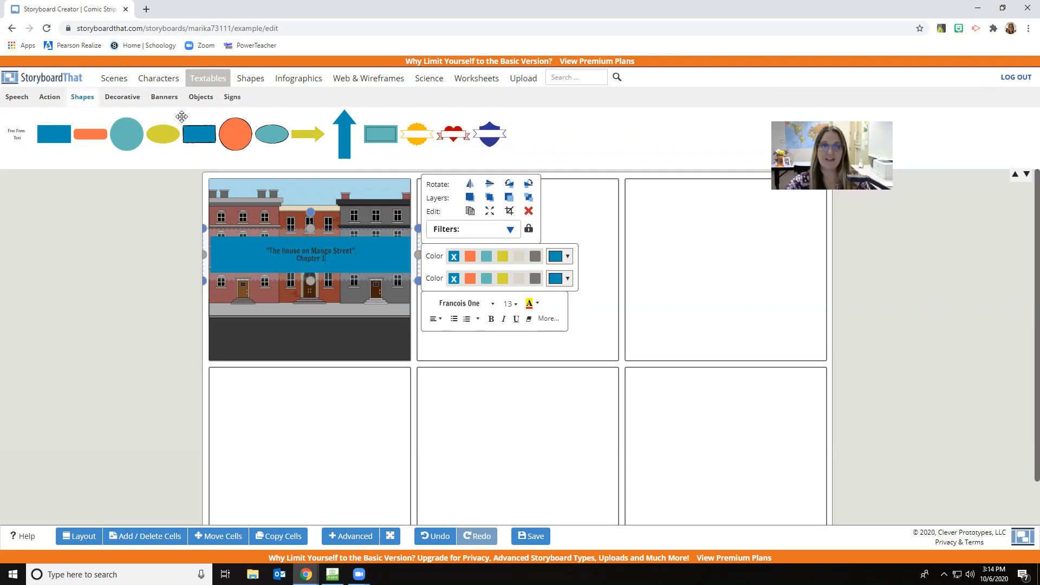
# Set the font size of both title lines in the blue banner to 18
pyautogui.moveTo(337, 262); pyautogui.dragTo(236, 247)
pyautogui.click(515, 305)
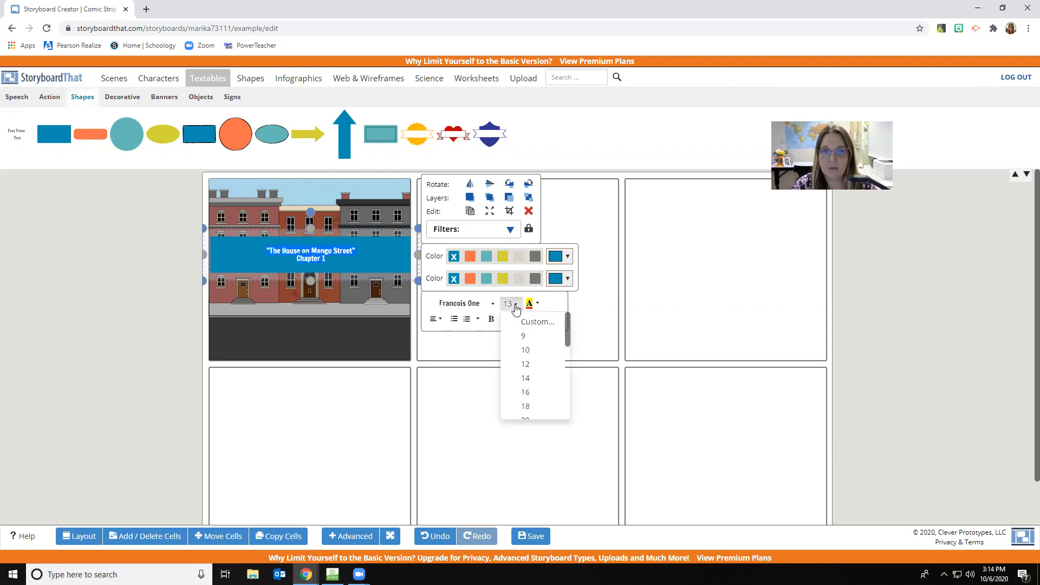
pyautogui.click(536, 390)
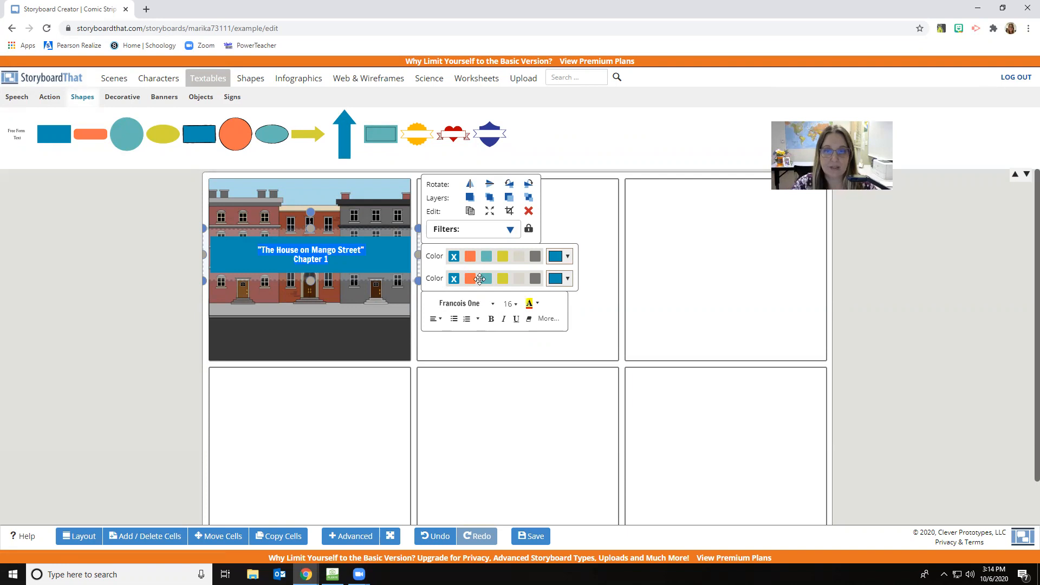
pyautogui.click(512, 304)
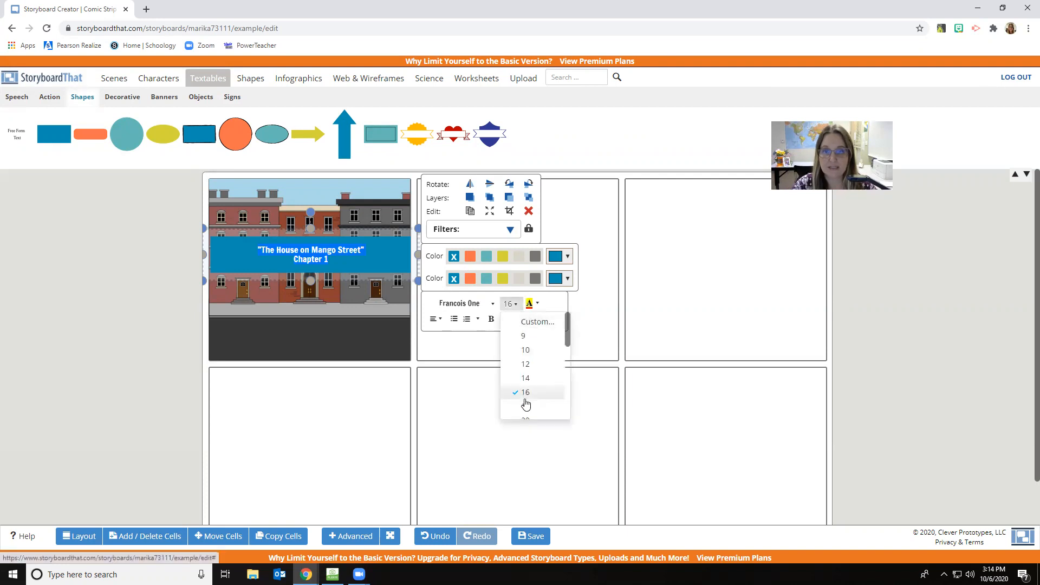
pyautogui.click(526, 406)
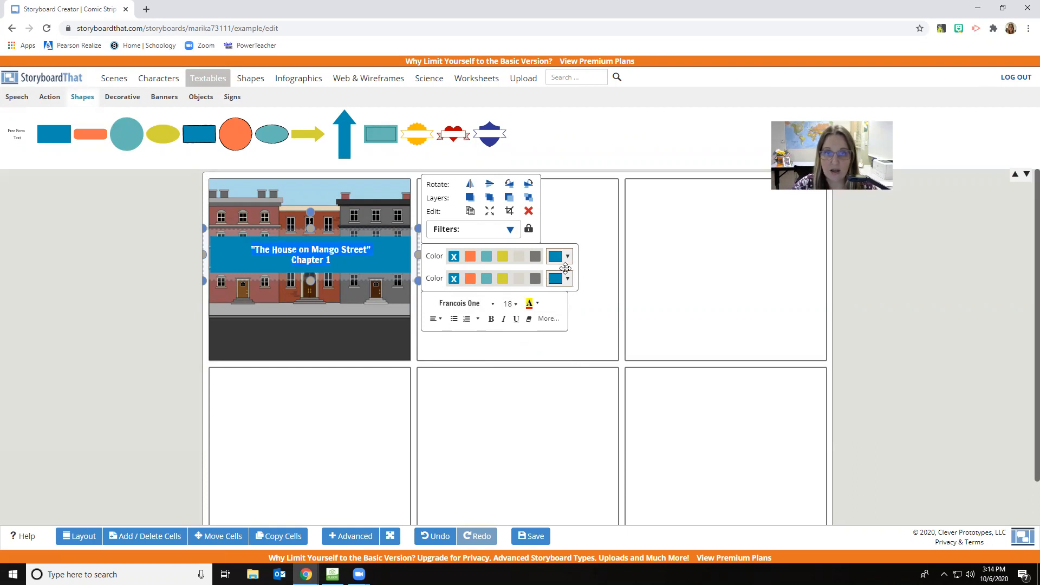
# Try a yellow background highlight on the title text in the blue banner
pyautogui.click(536, 304)
pyautogui.click(536, 304)
pyautogui.click(537, 305)
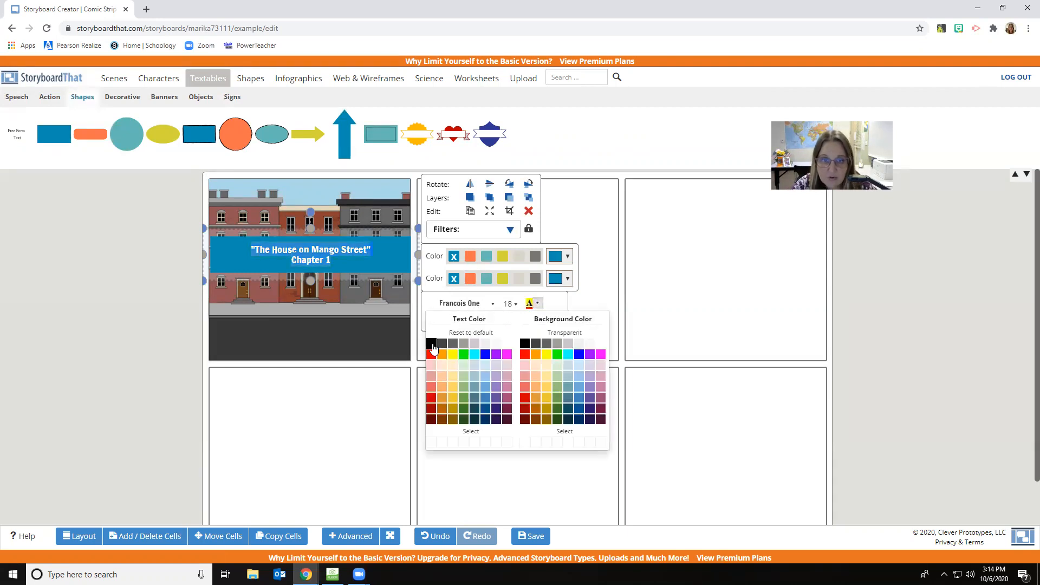
pyautogui.click(615, 321)
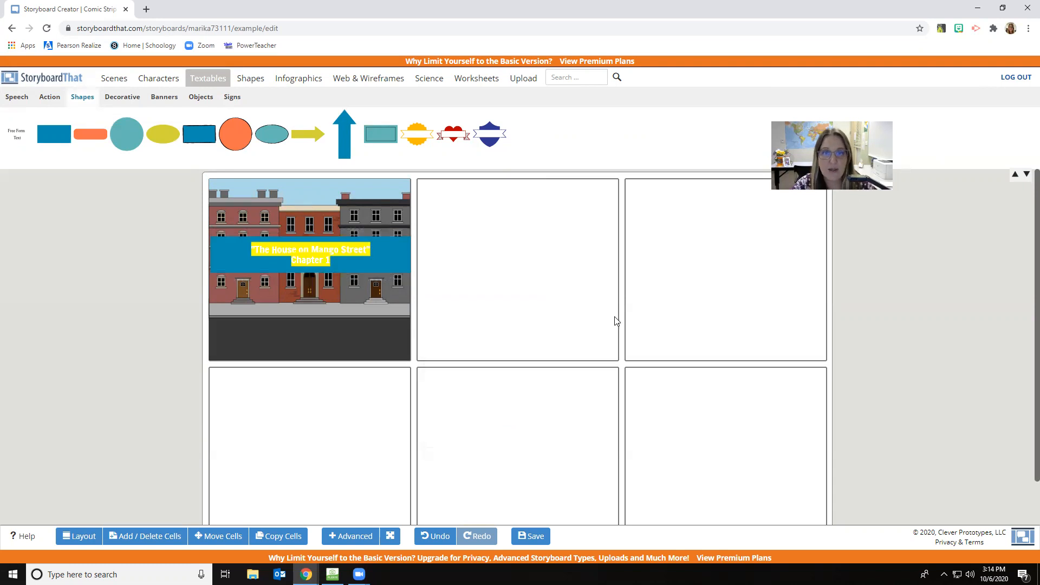
# Set the banner's title text to white with a transparent text background
pyautogui.click(322, 257)
pyautogui.moveTo(331, 261); pyautogui.dragTo(248, 245)
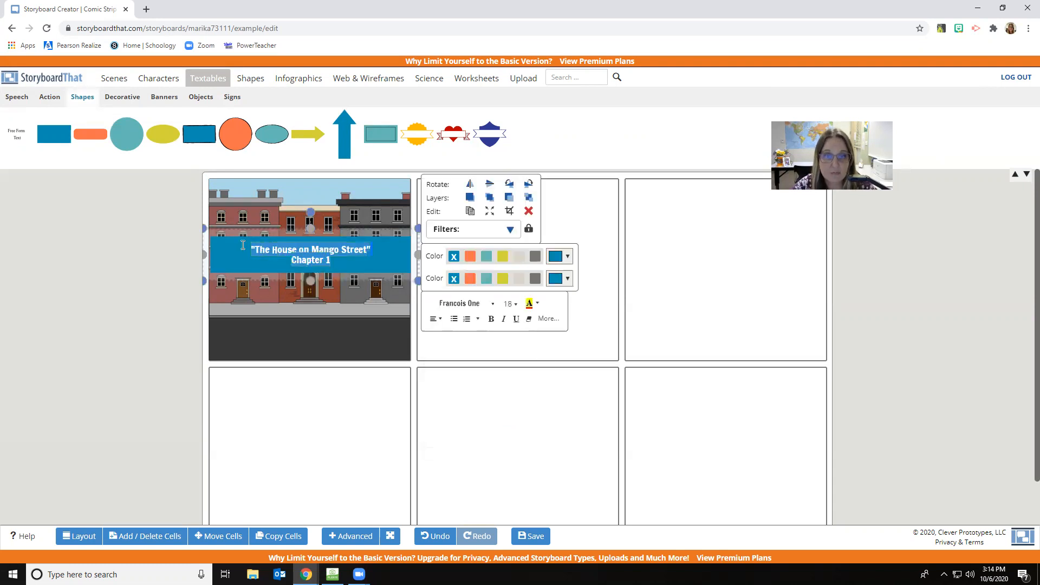
pyautogui.click(532, 306)
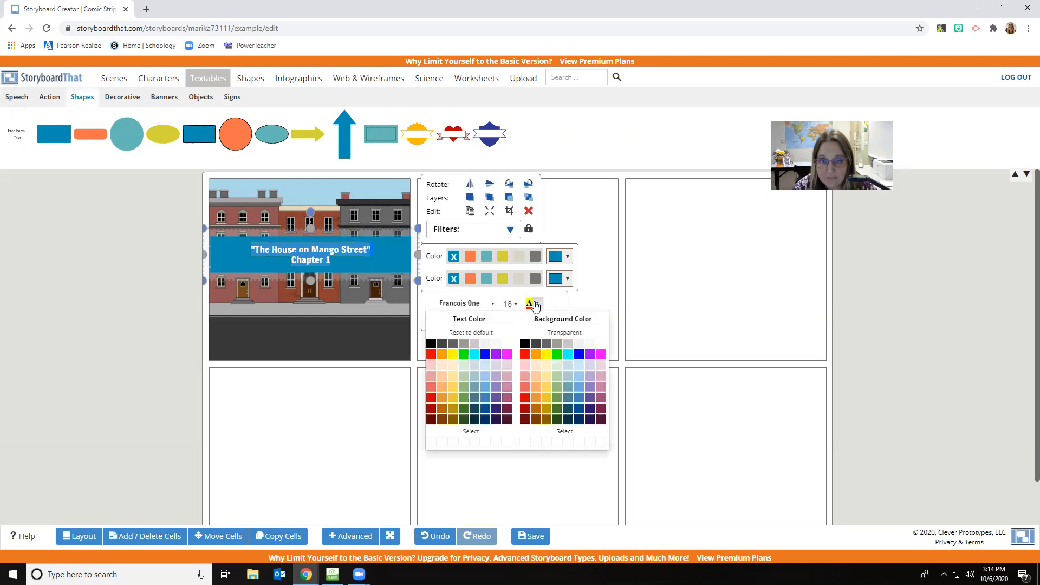
pyautogui.click(509, 345)
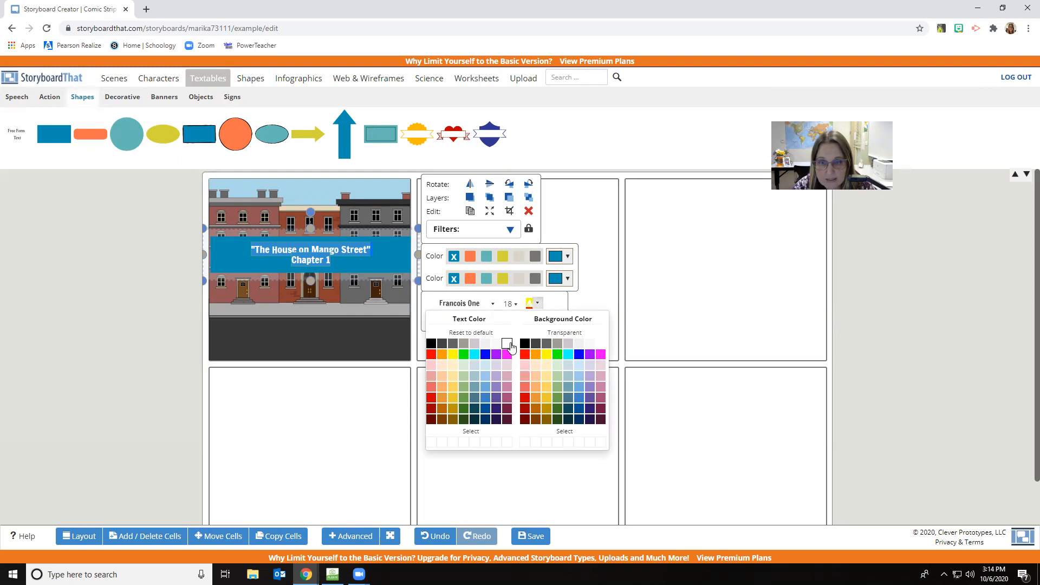
pyautogui.click(592, 334)
pyautogui.click(592, 296)
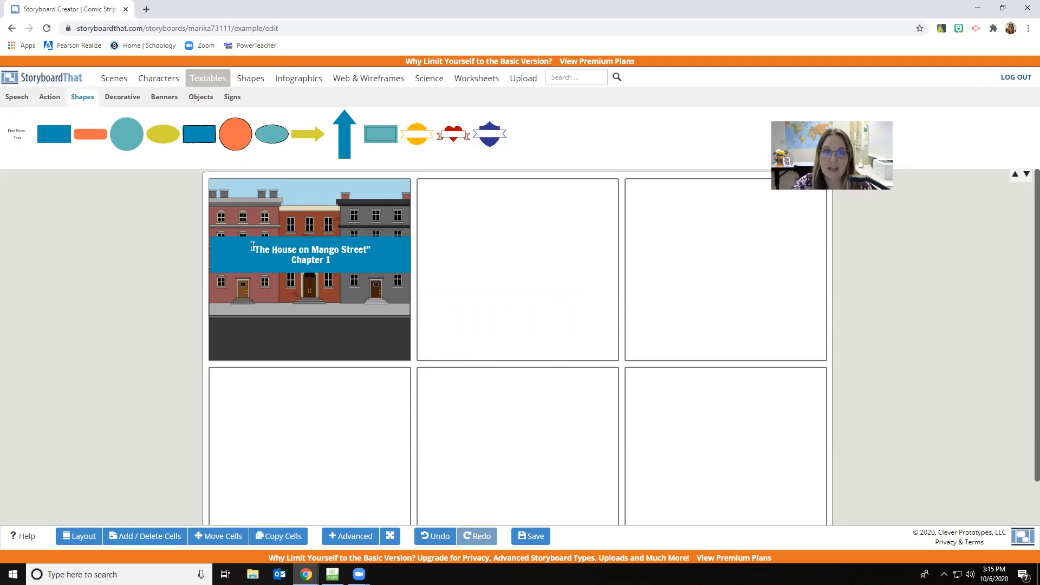
# Add a free form text box over the road in the first cell reading "The House on Mango Street" with Chapter 1 below
pyautogui.click(335, 258)
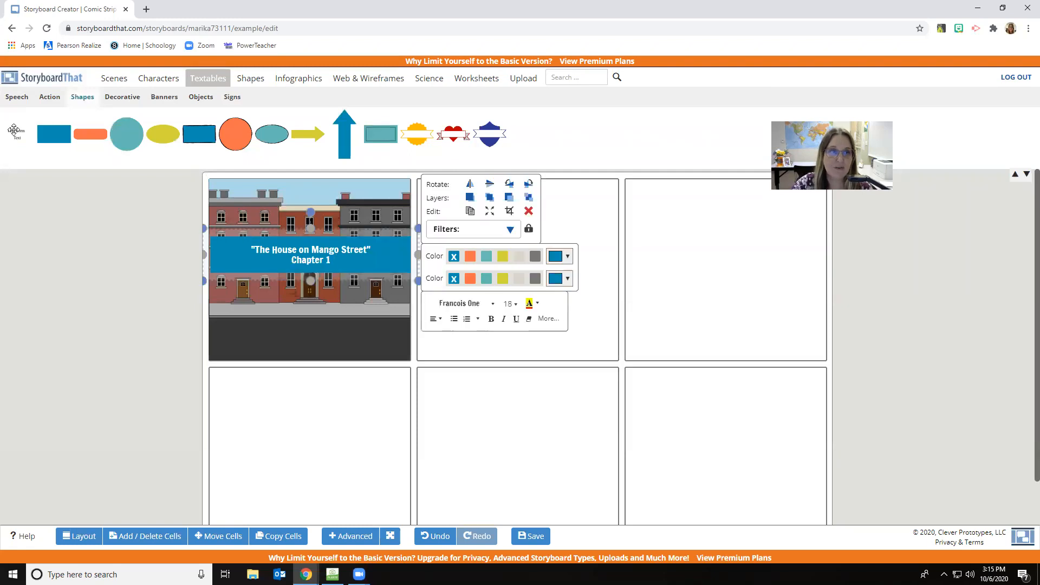
pyautogui.click(236, 325)
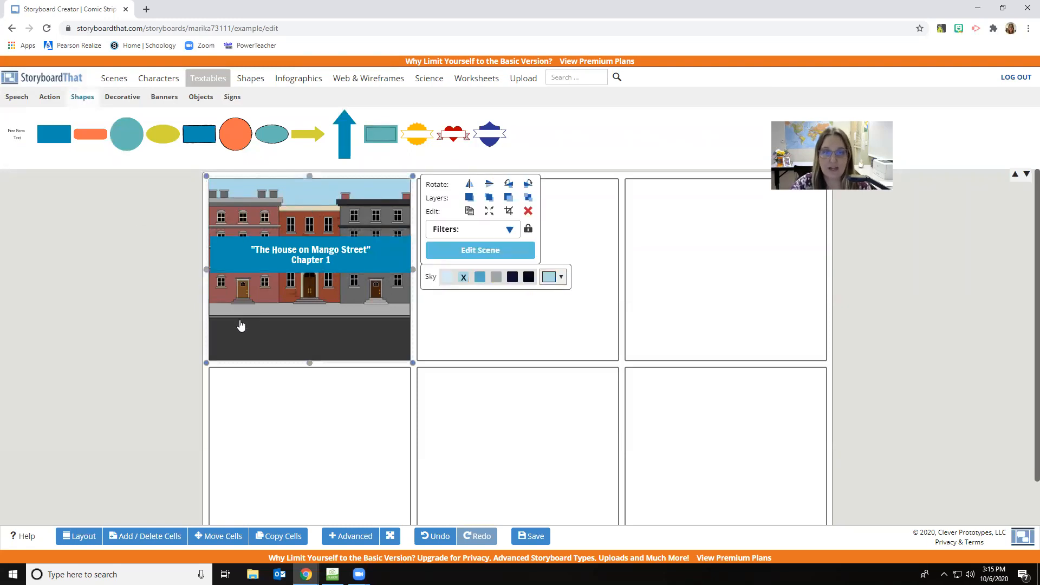
pyautogui.moveTo(20, 141); pyautogui.dragTo(247, 327)
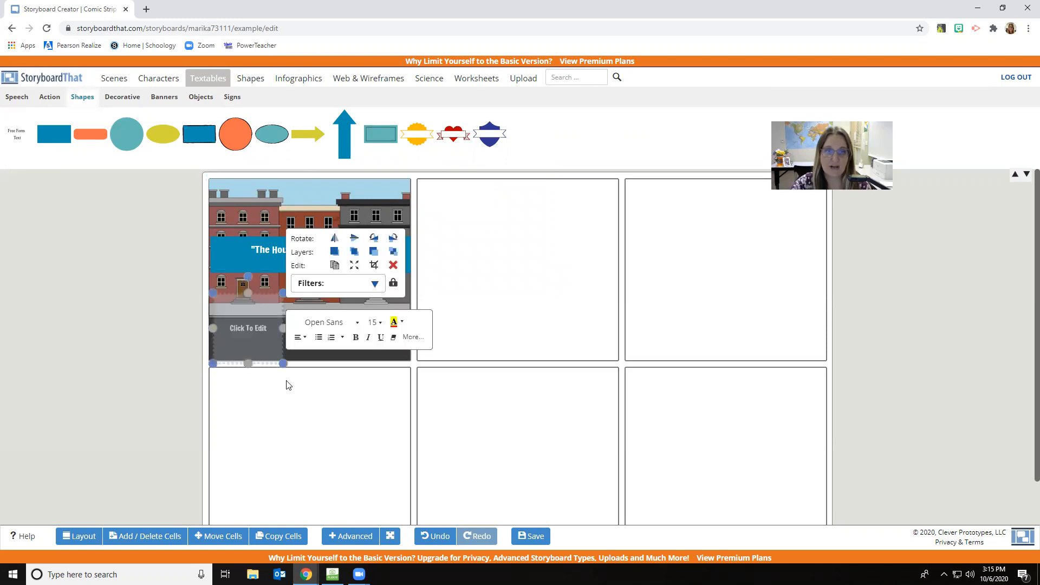
pyautogui.click(260, 328)
pyautogui.write('The')
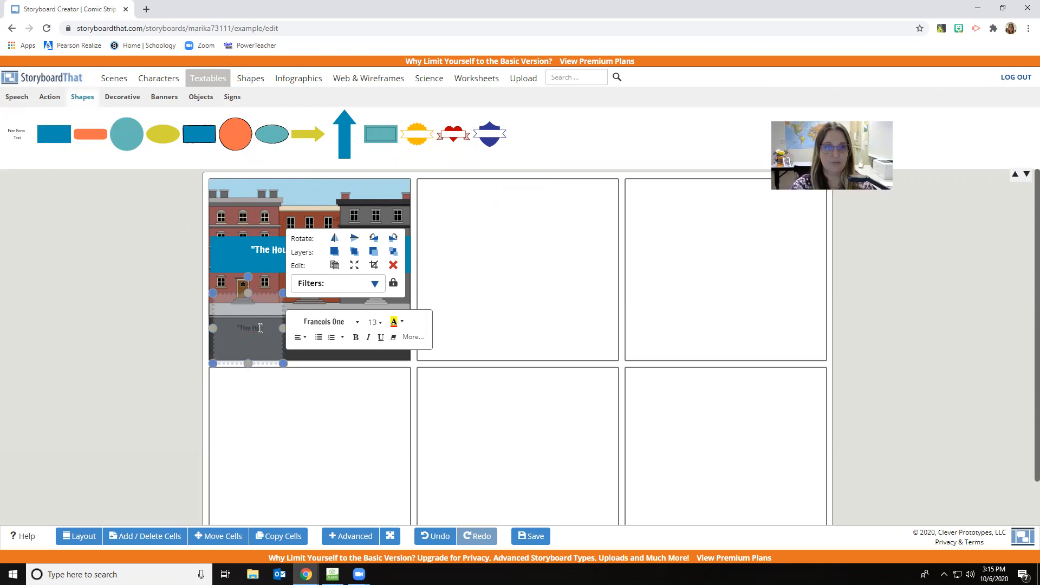
pyautogui.write('House on Mango Street')
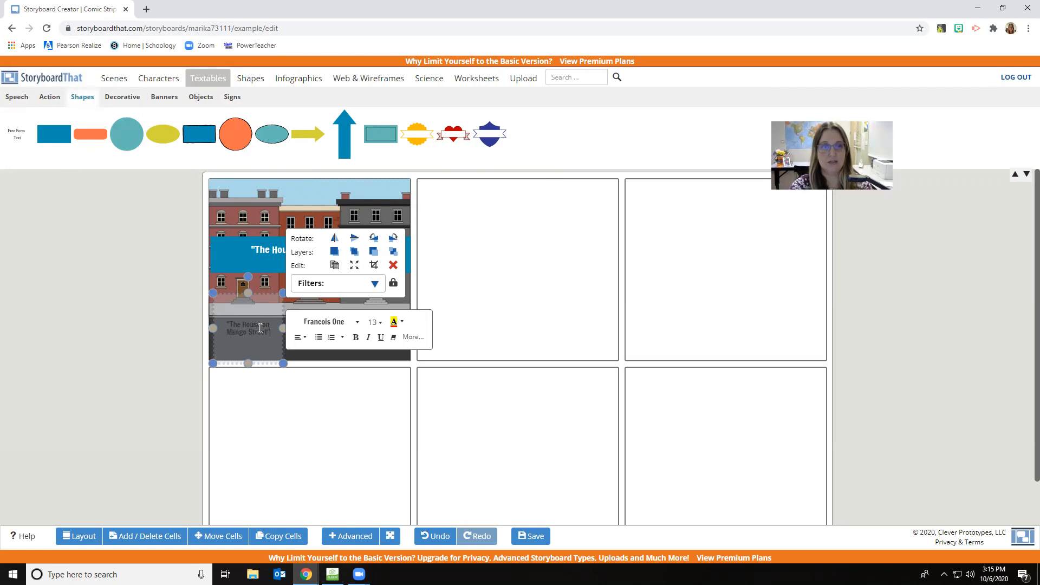
pyautogui.press('Return')
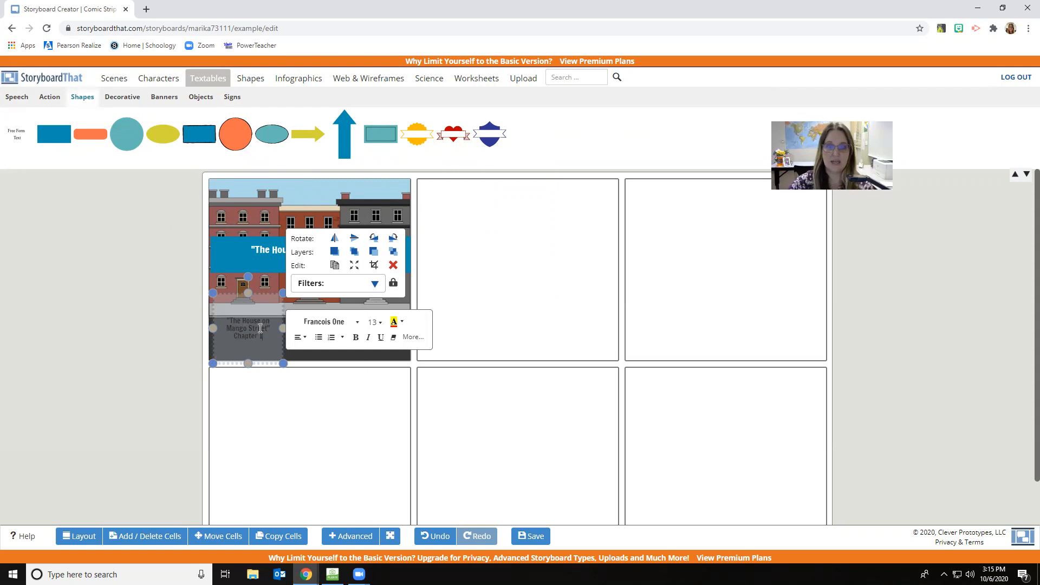
# Widen the road title text box to the full width of the first cell and set its text to size 18
pyautogui.moveTo(283, 330); pyautogui.dragTo(409, 330)
pyautogui.hotkey('ctrl', 'a')
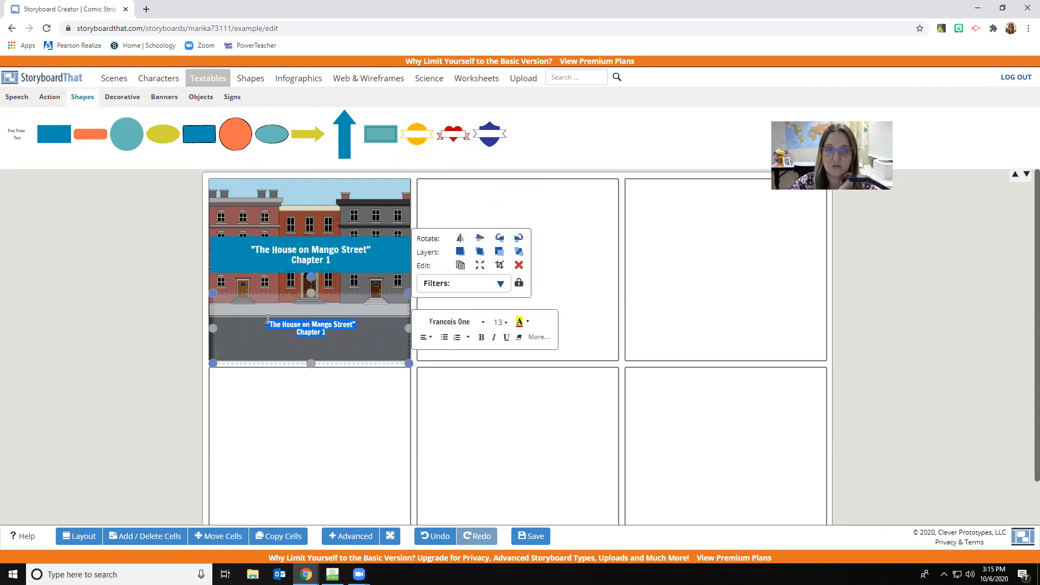
pyautogui.click(506, 294)
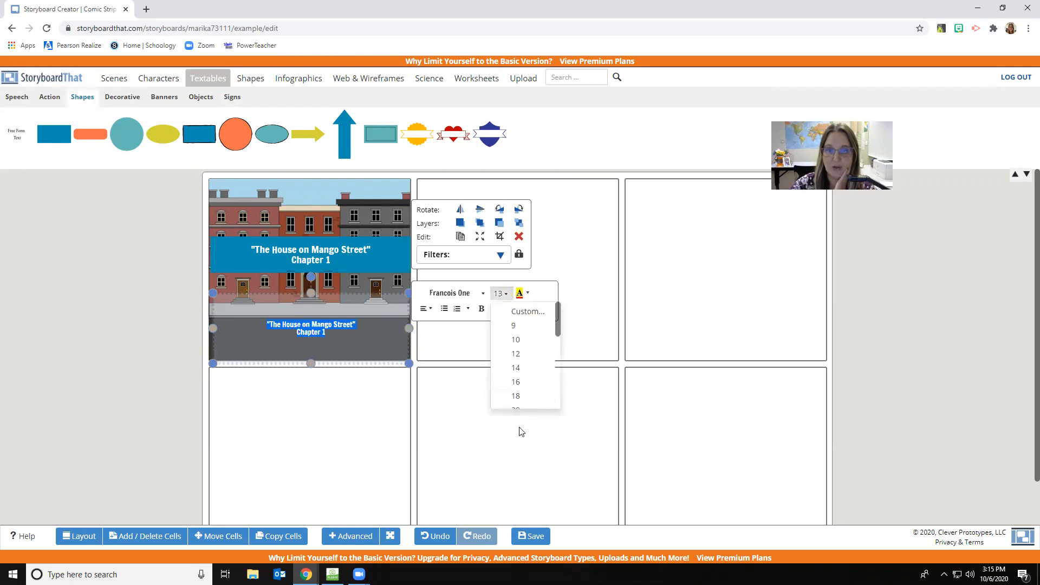
pyautogui.click(516, 396)
pyautogui.click(529, 293)
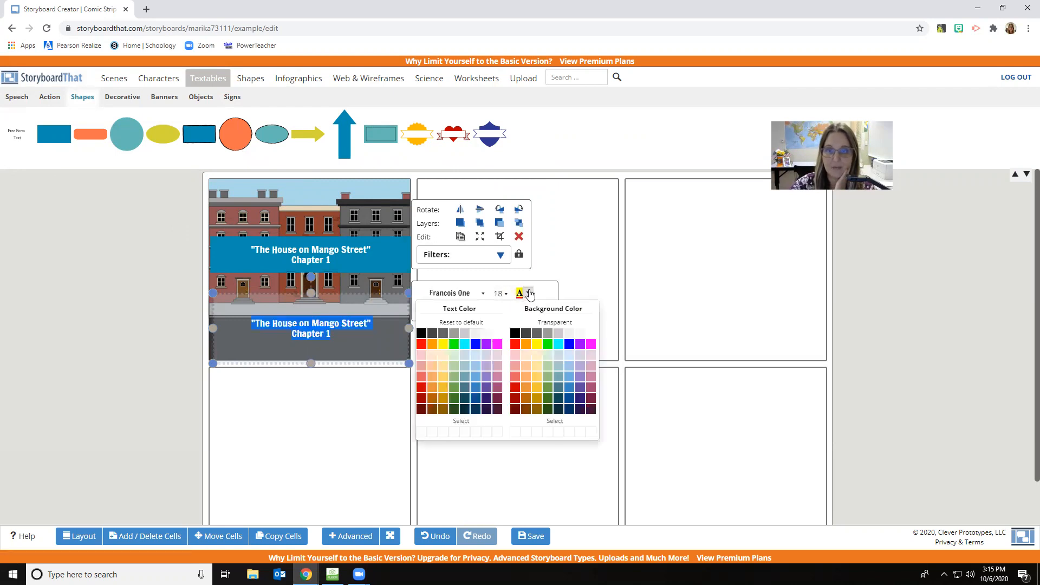
pyautogui.click(332, 371)
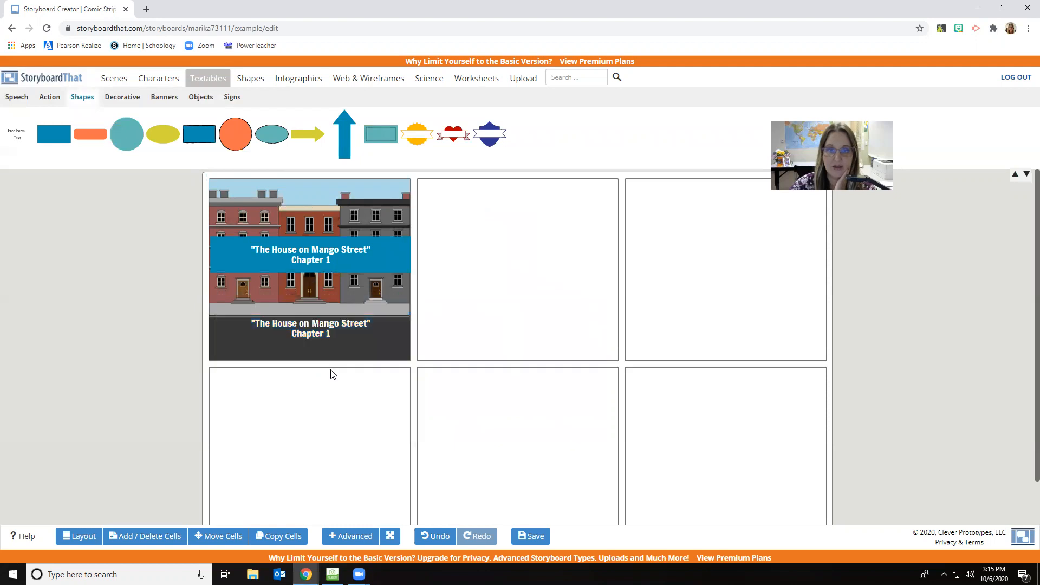
# Delete the blue title banner from the first cell
pyautogui.click(337, 249)
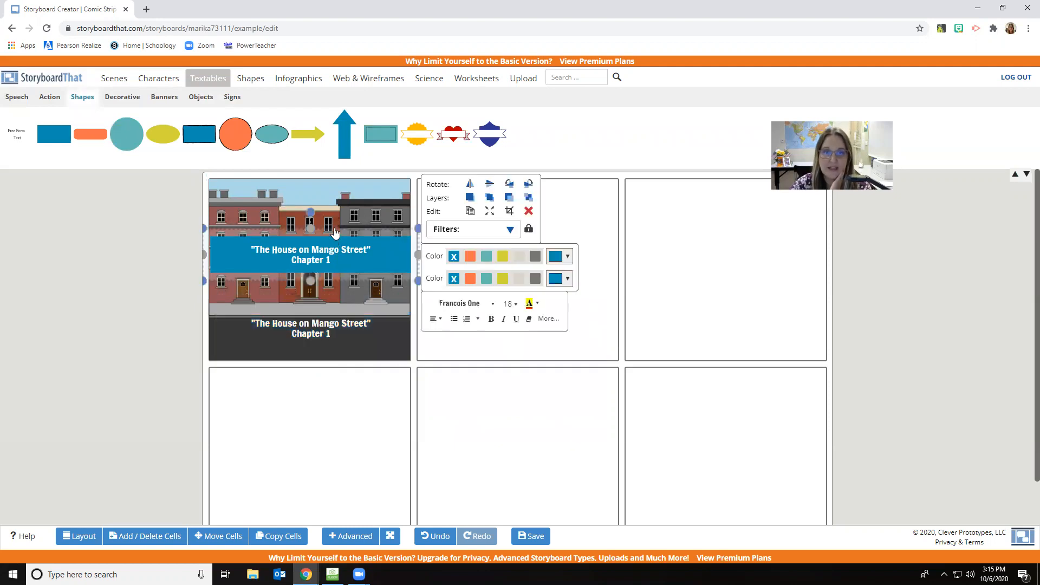
pyautogui.click(334, 232)
pyautogui.press('Delete')
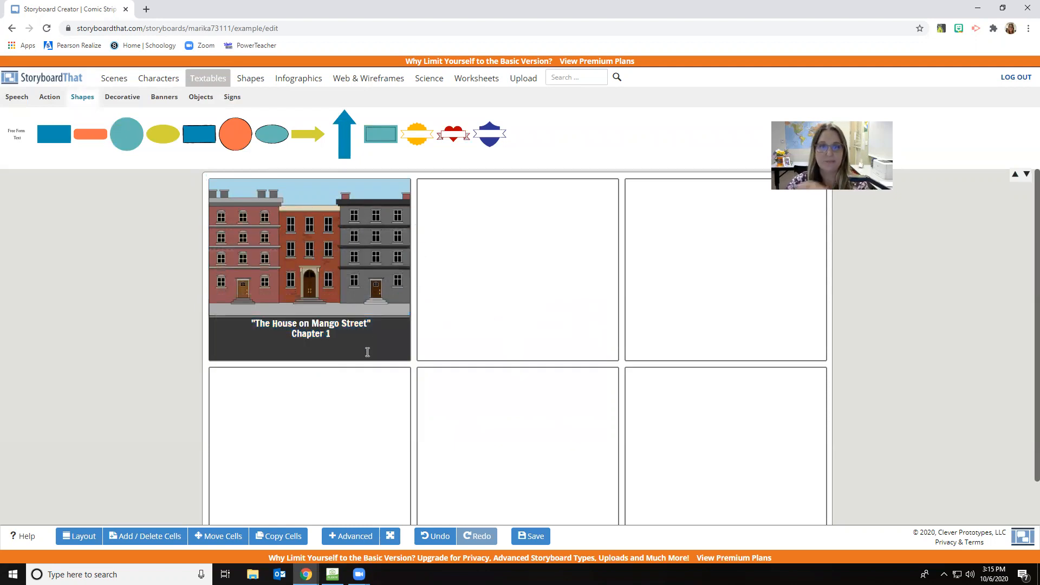
# Move the title text box slightly lower so its two lines sit centred on the dark road
pyautogui.click(313, 321)
pyautogui.moveTo(312, 320); pyautogui.dragTo(312, 327)
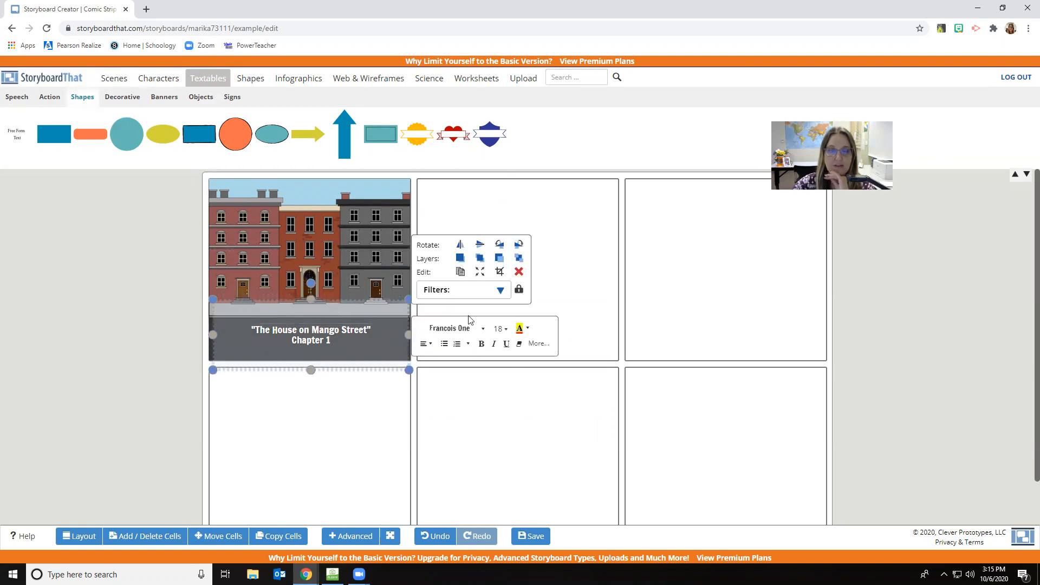
pyautogui.click(638, 313)
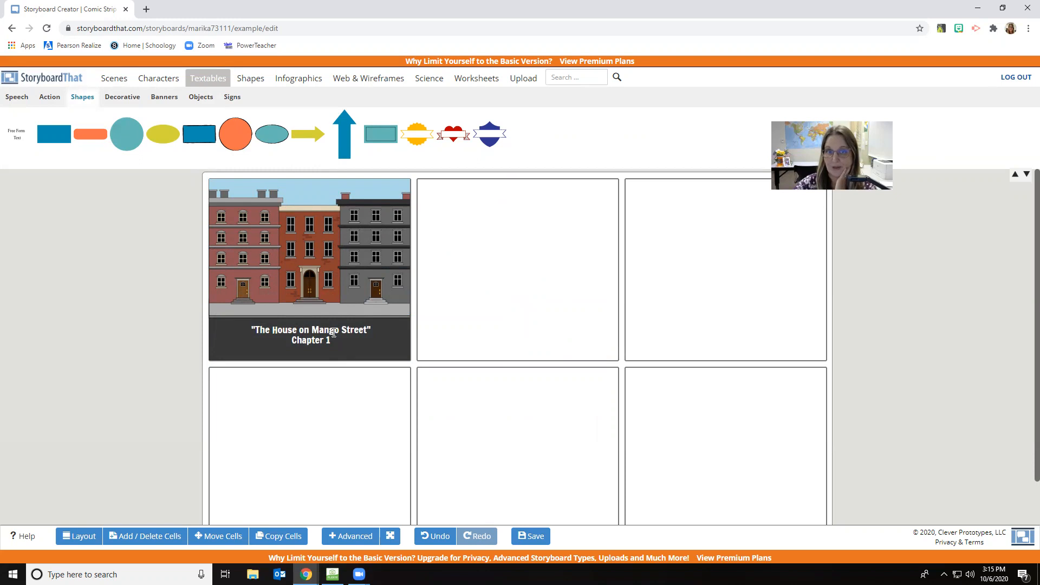
# Add the Home (Indoor) bathroom scene with dark walls and a checkered floor to the second cell
pyautogui.click(115, 79)
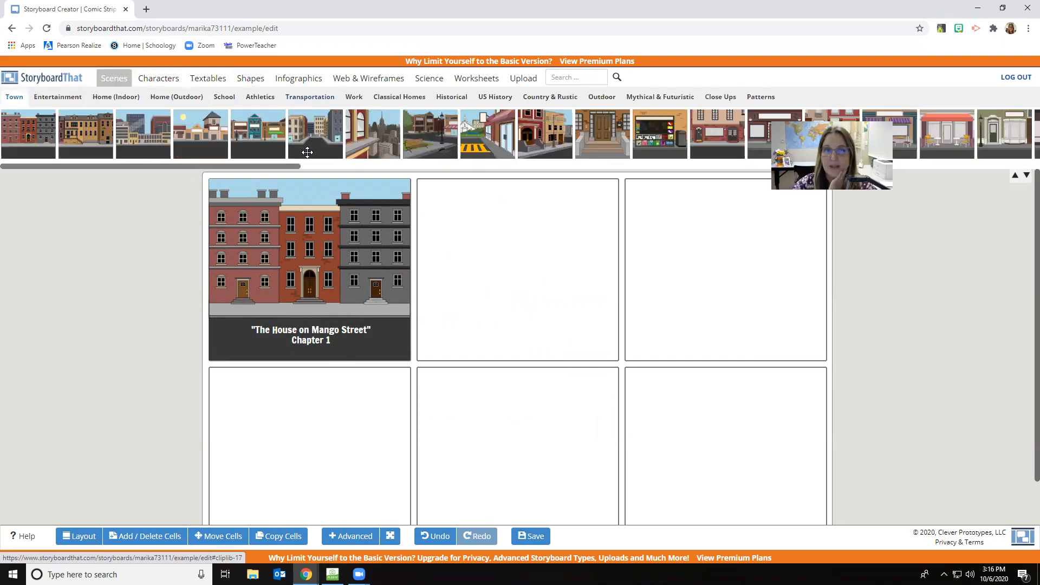
pyautogui.click(129, 98)
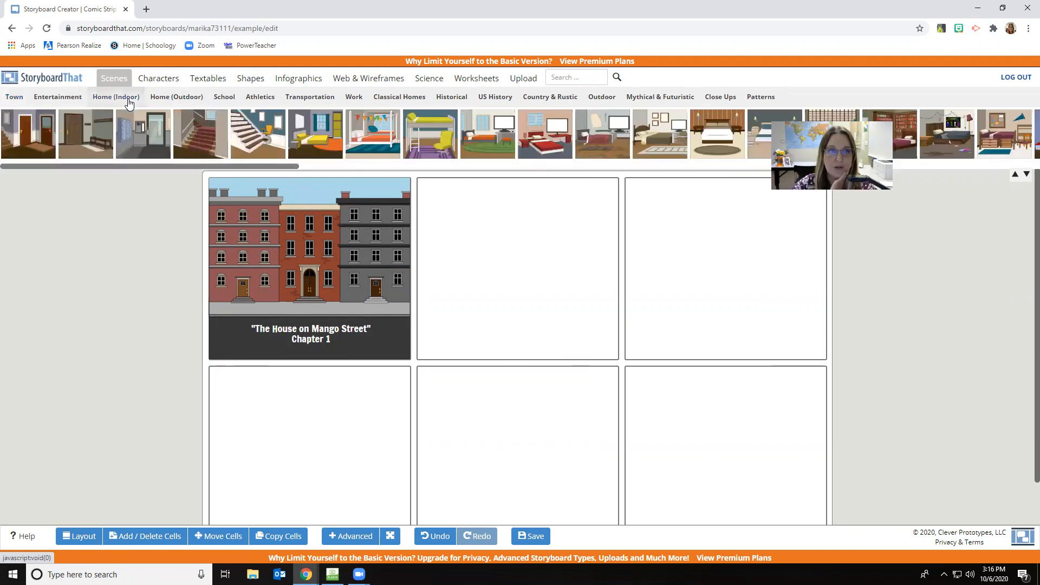
pyautogui.moveTo(124, 167); pyautogui.dragTo(566, 177)
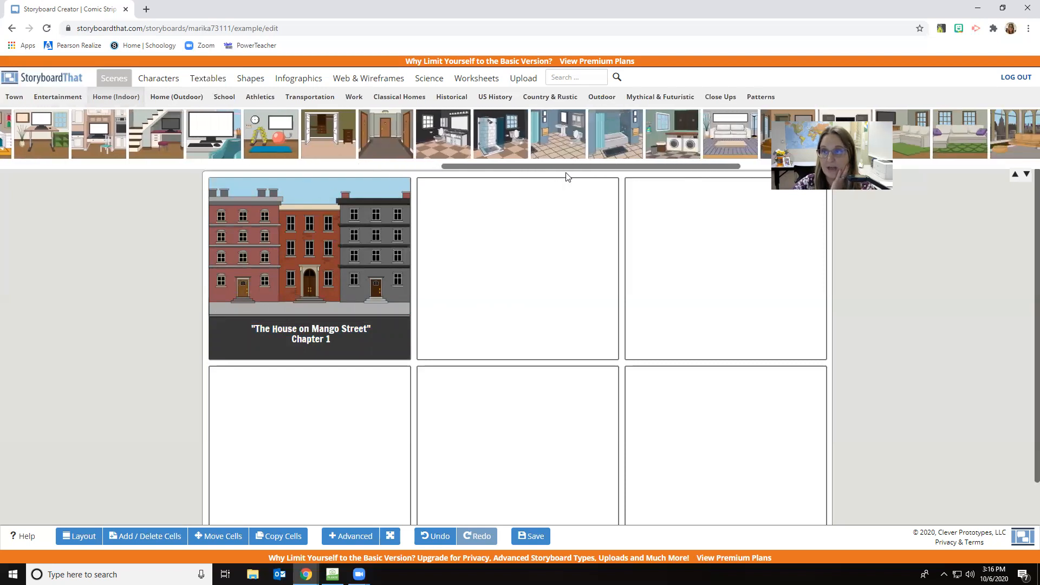
pyautogui.moveTo(449, 133); pyautogui.dragTo(479, 236)
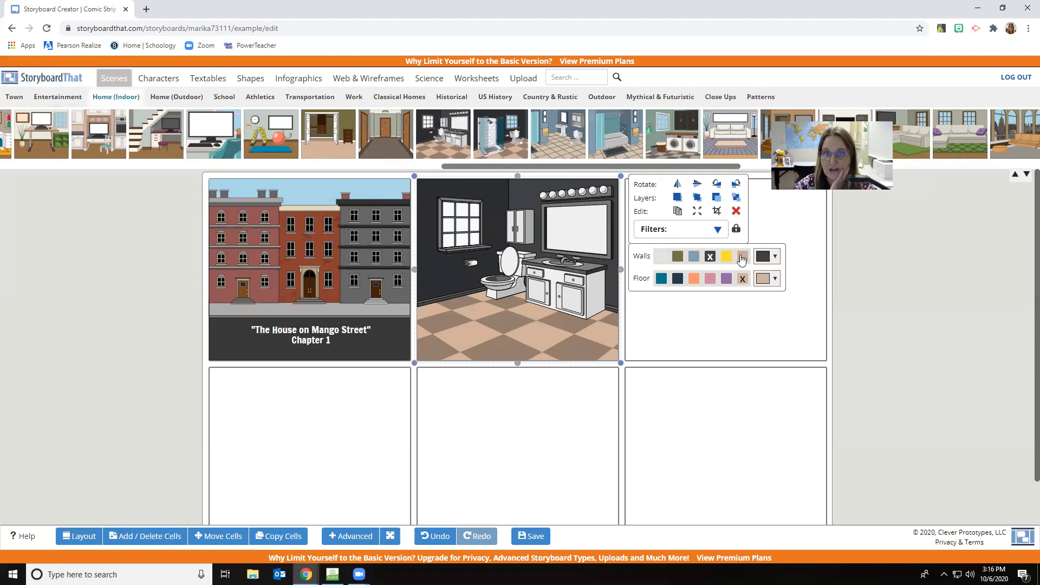
# Recolor the bathroom's walls tan and its floor dark navy, trying teal and orange for the floor as well
pyautogui.click(741, 258)
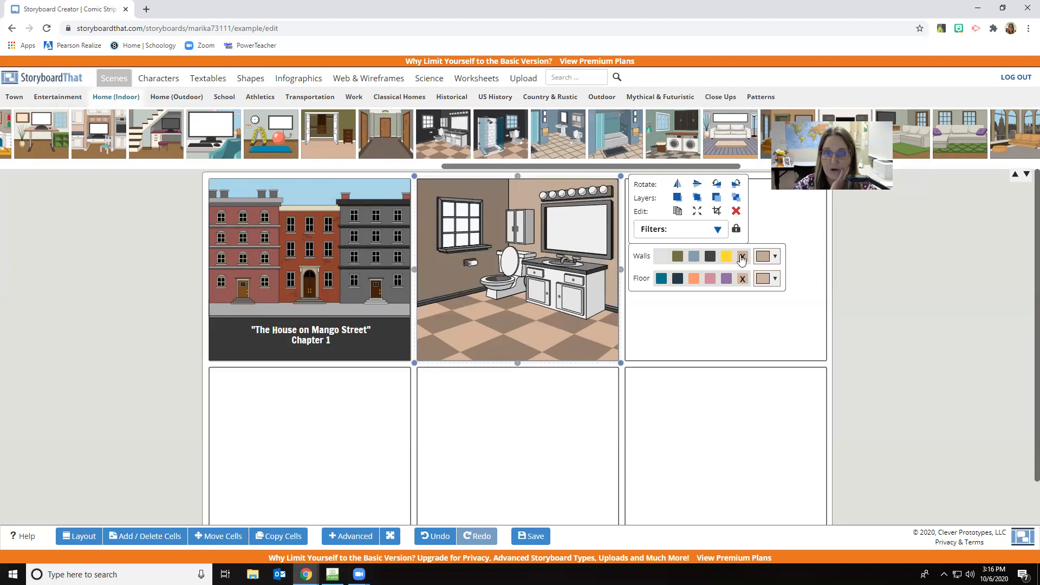
pyautogui.click(678, 279)
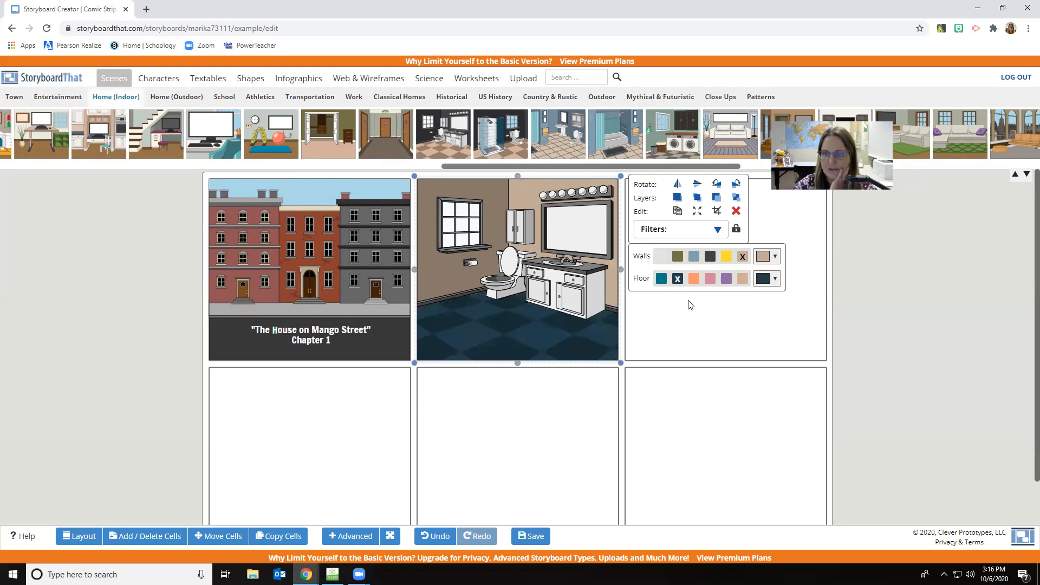
pyautogui.click(661, 280)
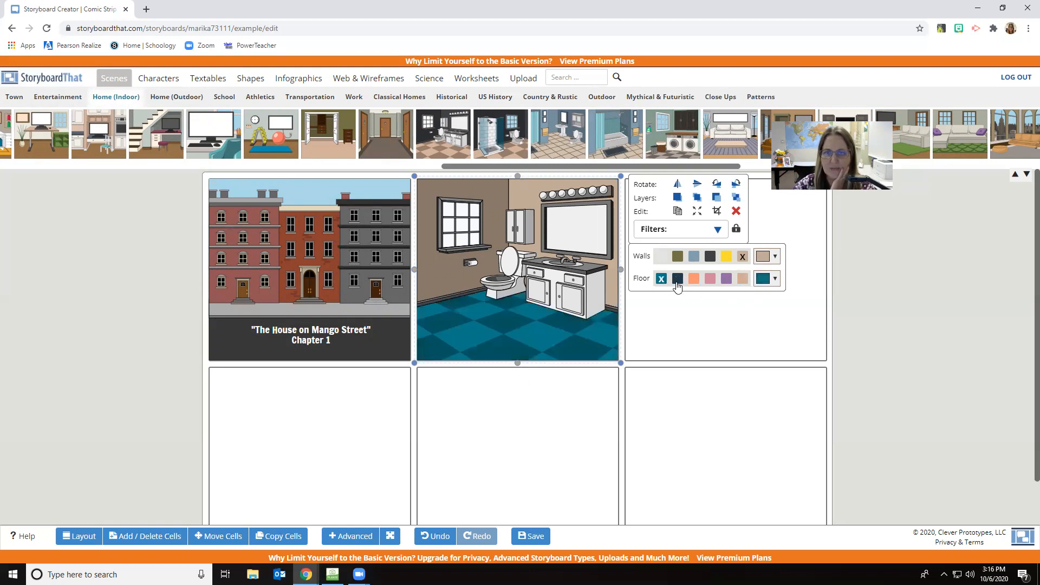
pyautogui.click(693, 280)
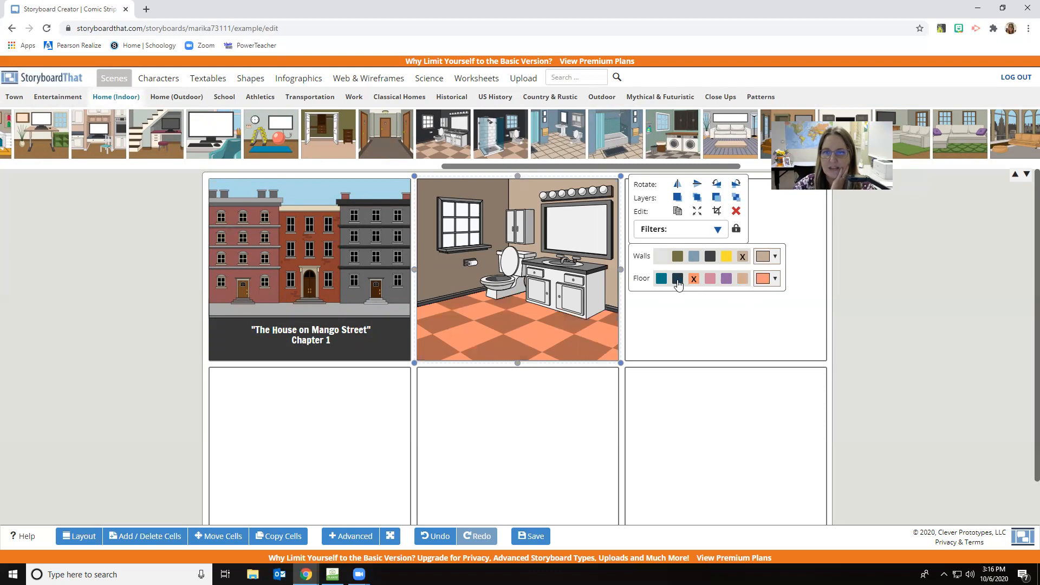
pyautogui.click(678, 281)
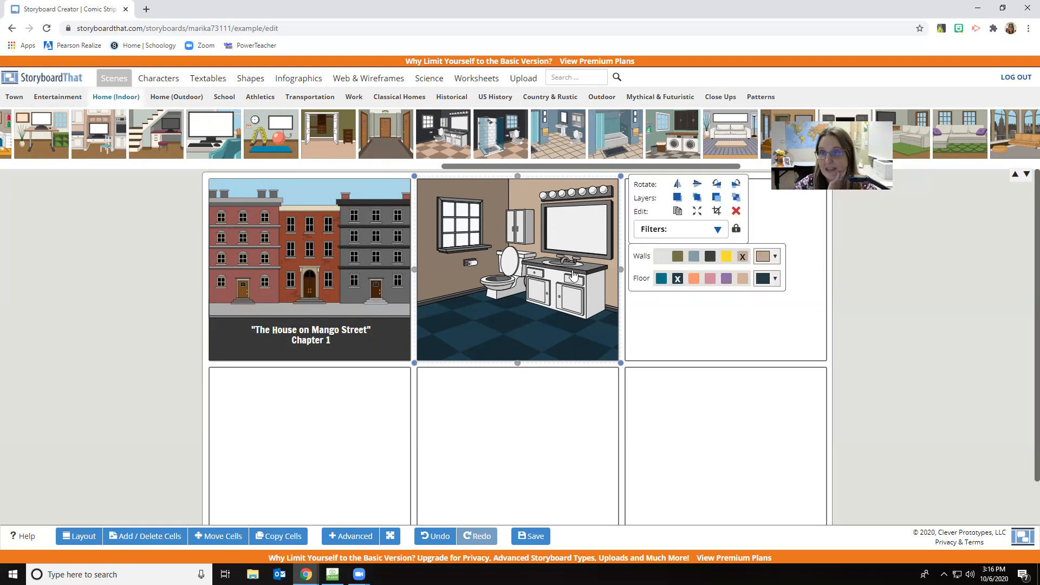
pyautogui.click(718, 231)
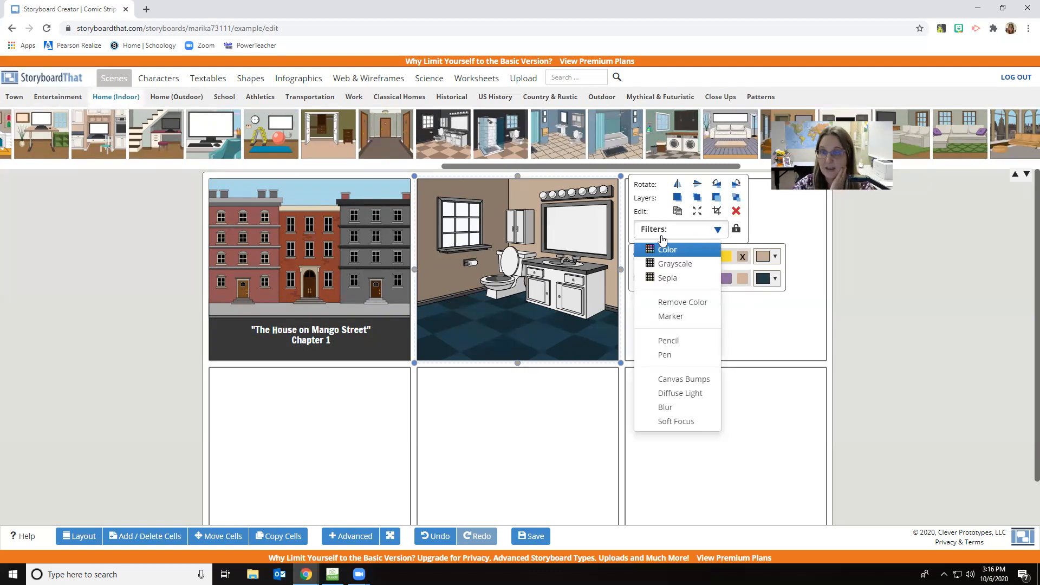
pyautogui.click(511, 299)
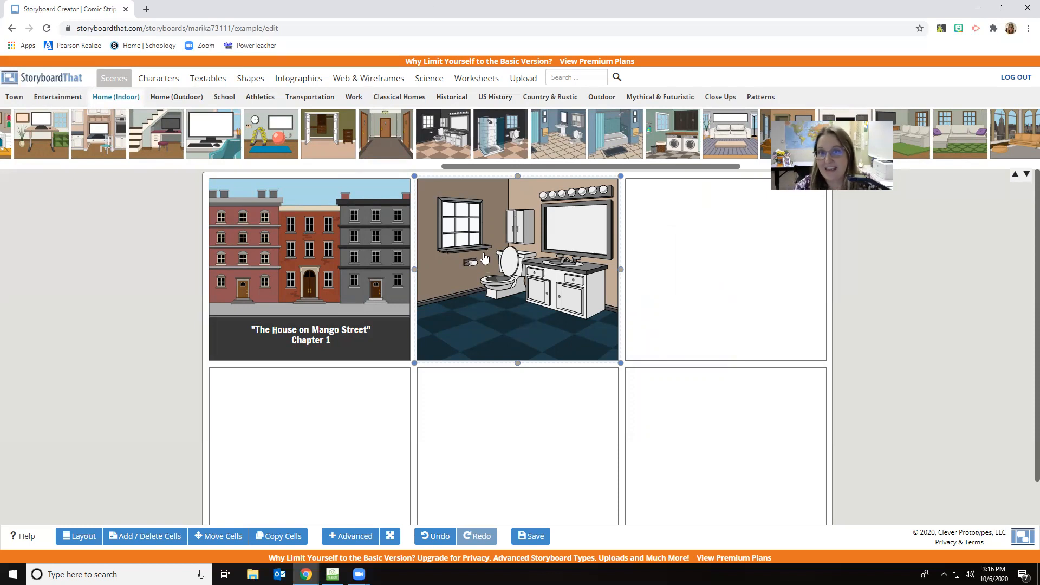
# Place the teen girl in the teal vest and dark skirt uniform in front of the toilet in the bathroom scene
pyautogui.click(175, 79)
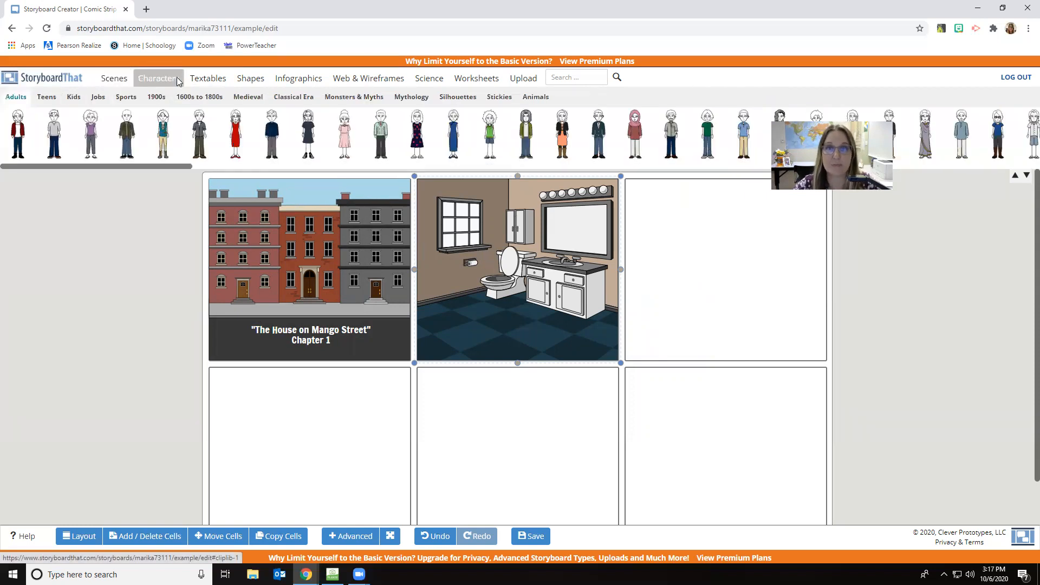
pyautogui.click(46, 97)
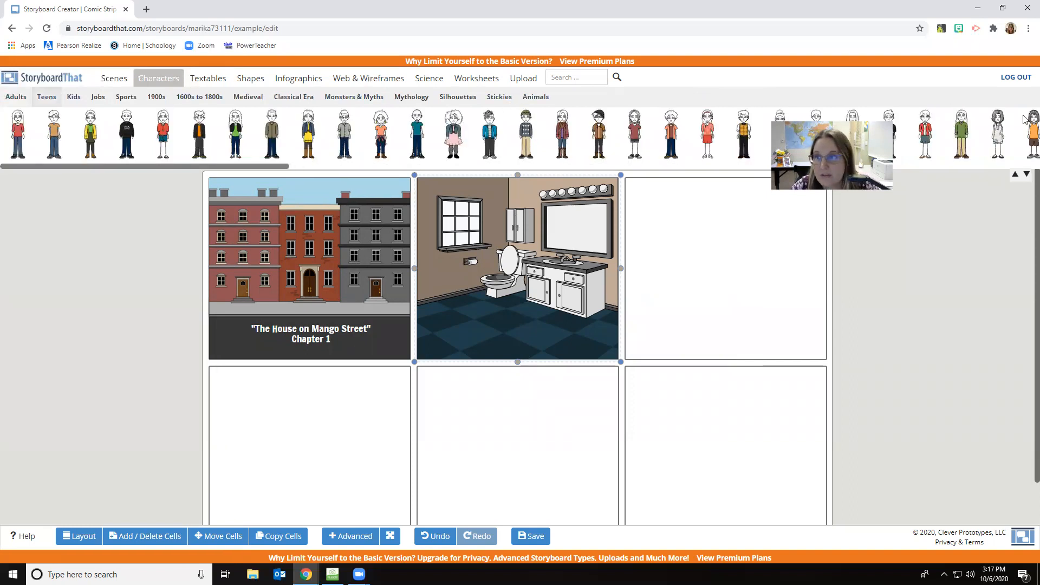
pyautogui.click(1027, 175)
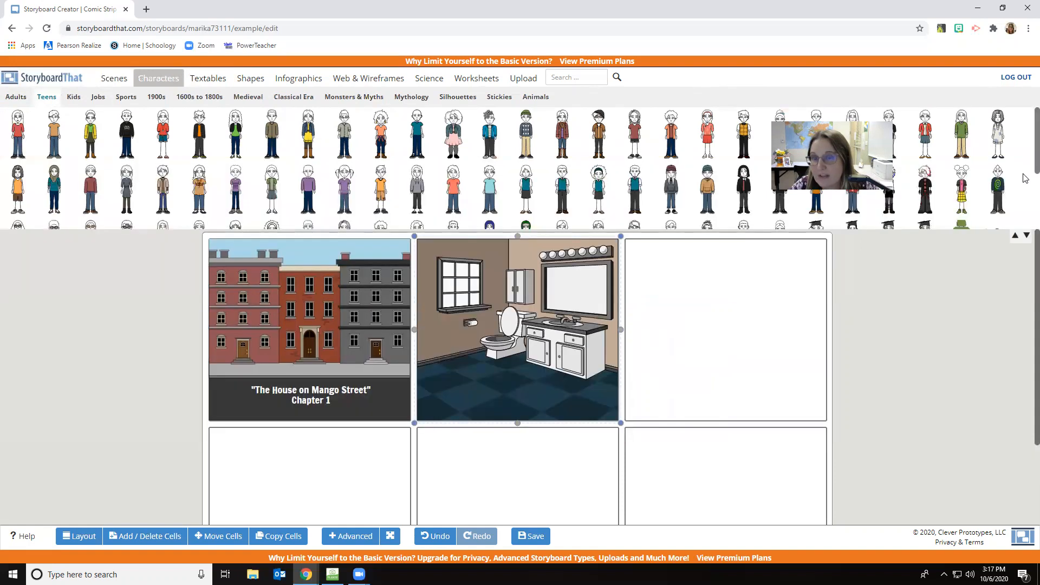
pyautogui.scroll(-1, 610, 184)
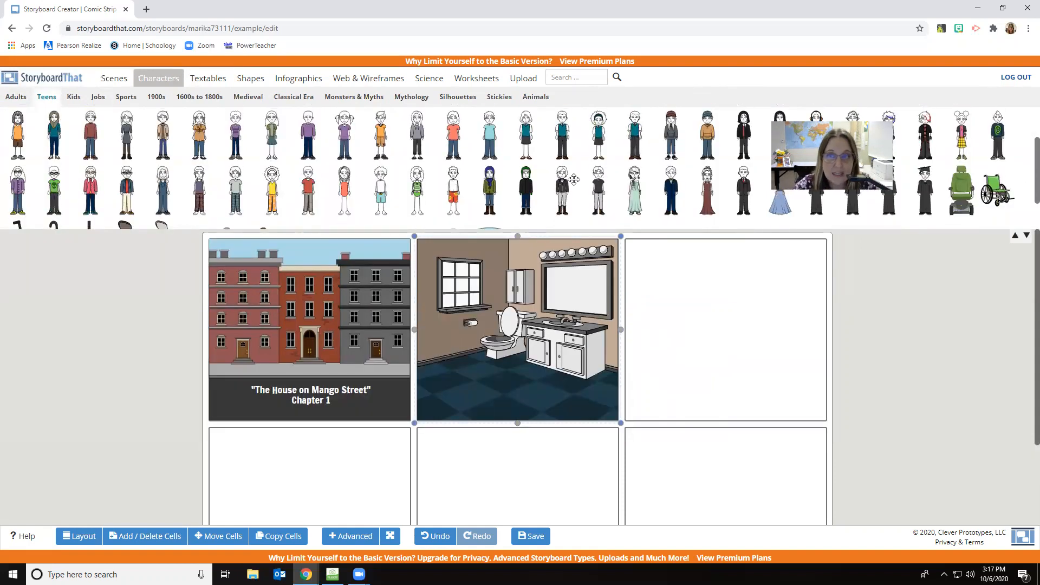
pyautogui.scroll(-2, 580, 184)
pyautogui.scroll(3, 755, 147)
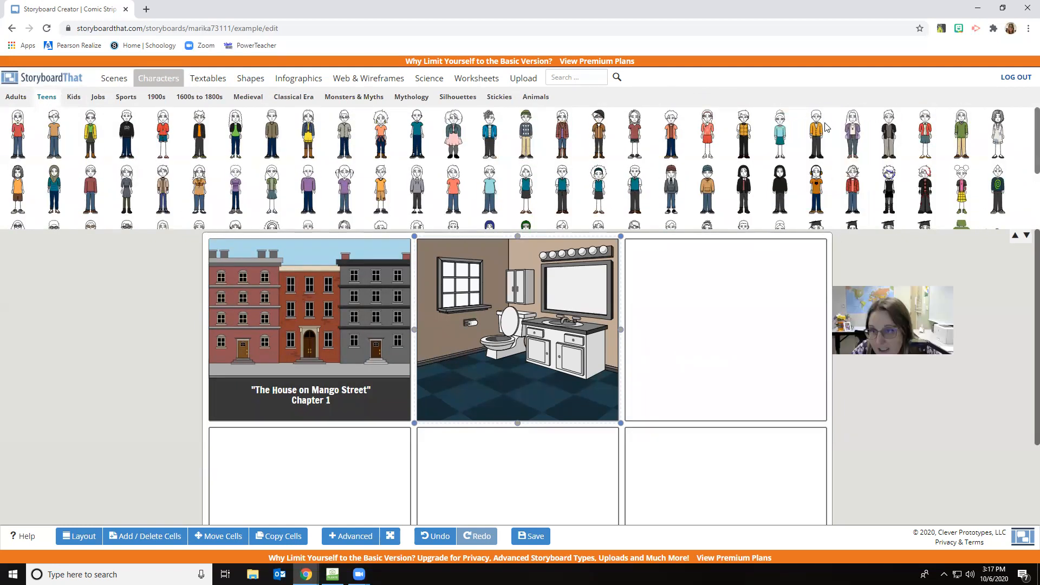
pyautogui.moveTo(535, 192); pyautogui.dragTo(492, 312)
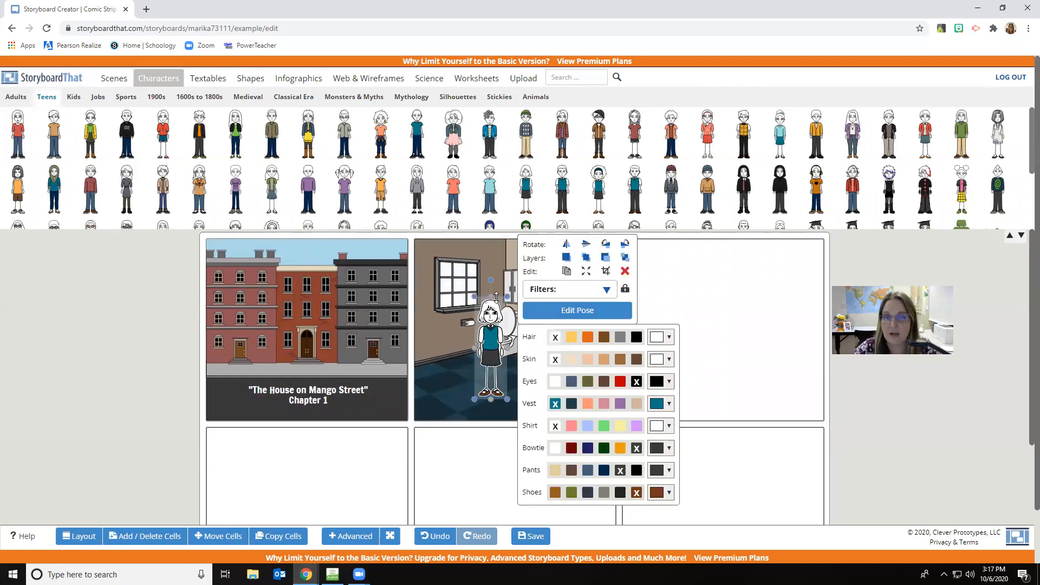
# Give the girl a light brown skin tone and brown hair
pyautogui.click(620, 360)
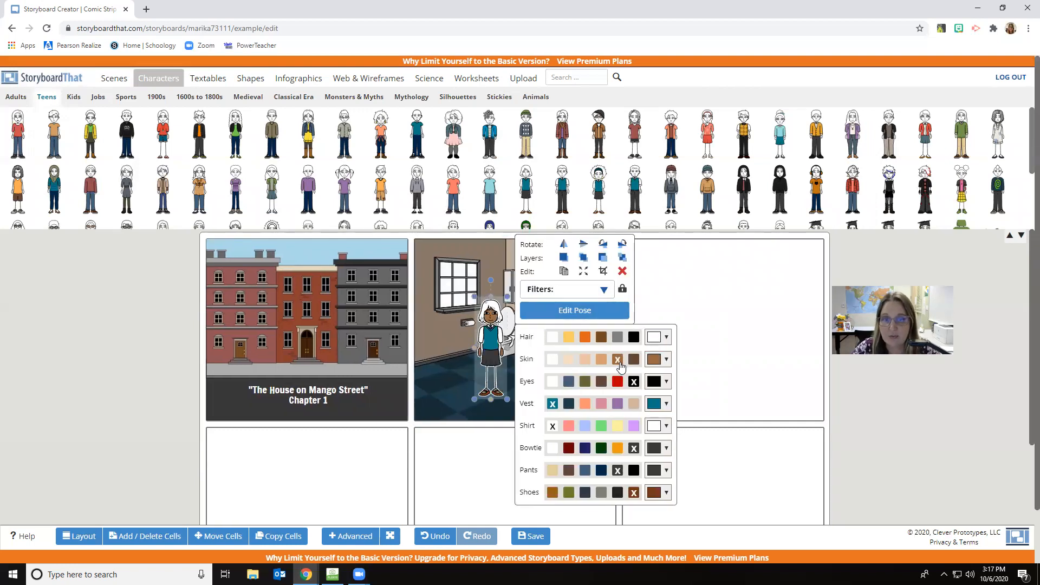
pyautogui.click(601, 359)
pyautogui.click(602, 338)
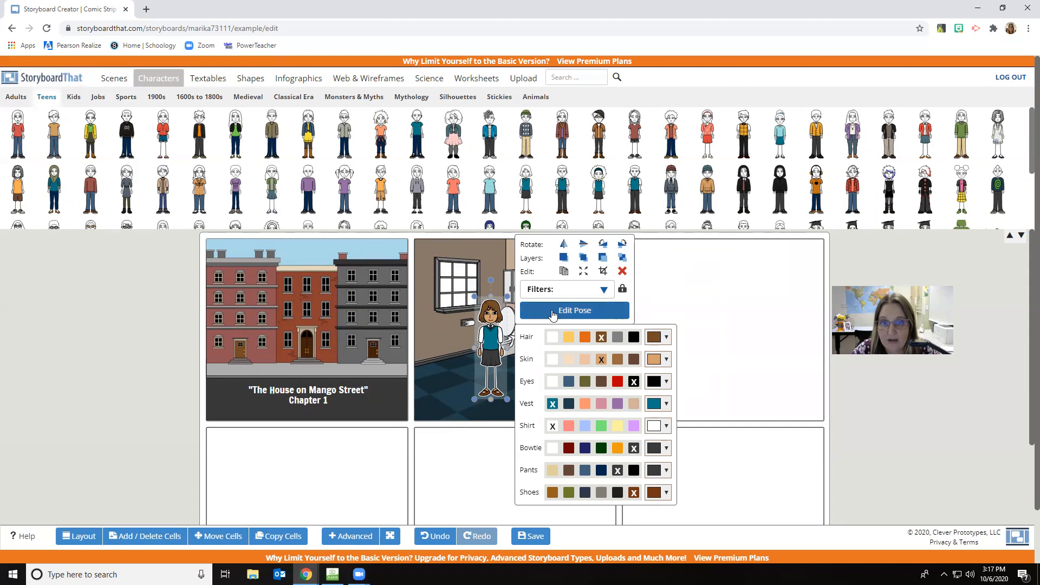
# Edit the girl's pose to use the Right view with the flat, unsmiling expression, after trying two open-mouthed smiles
pyautogui.click(551, 312)
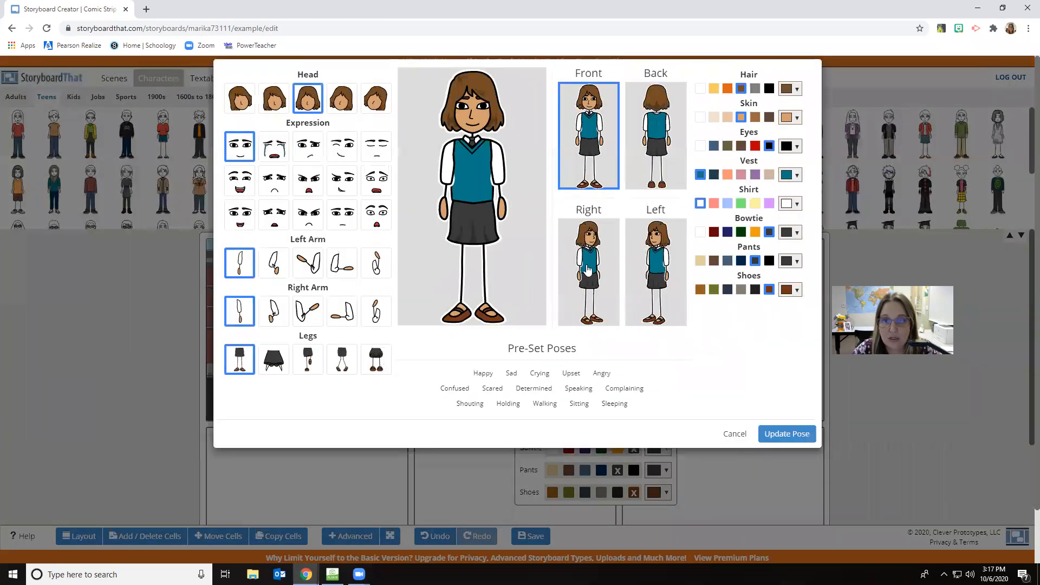
pyautogui.click(590, 270)
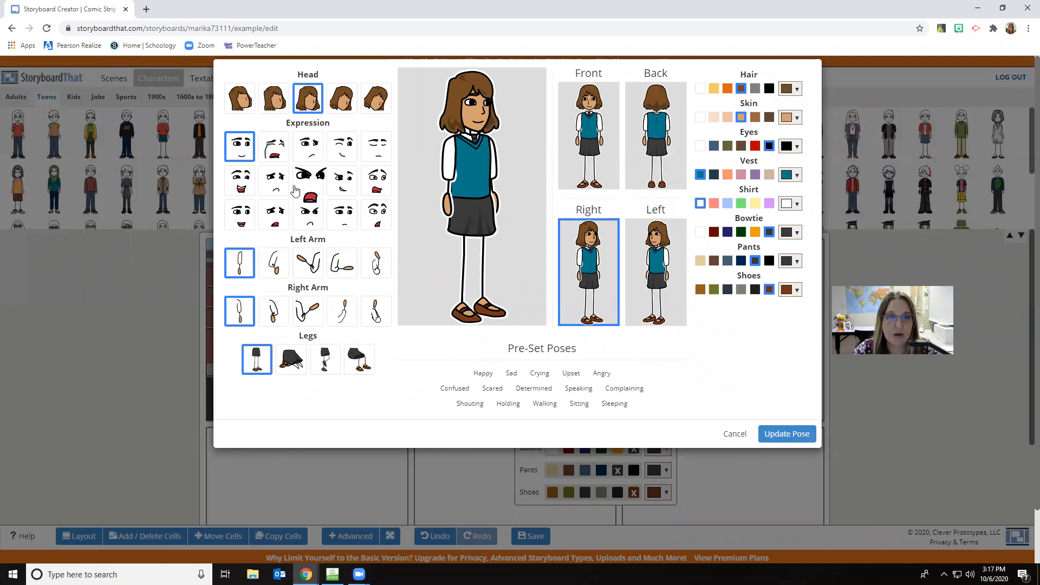
pyautogui.click(245, 189)
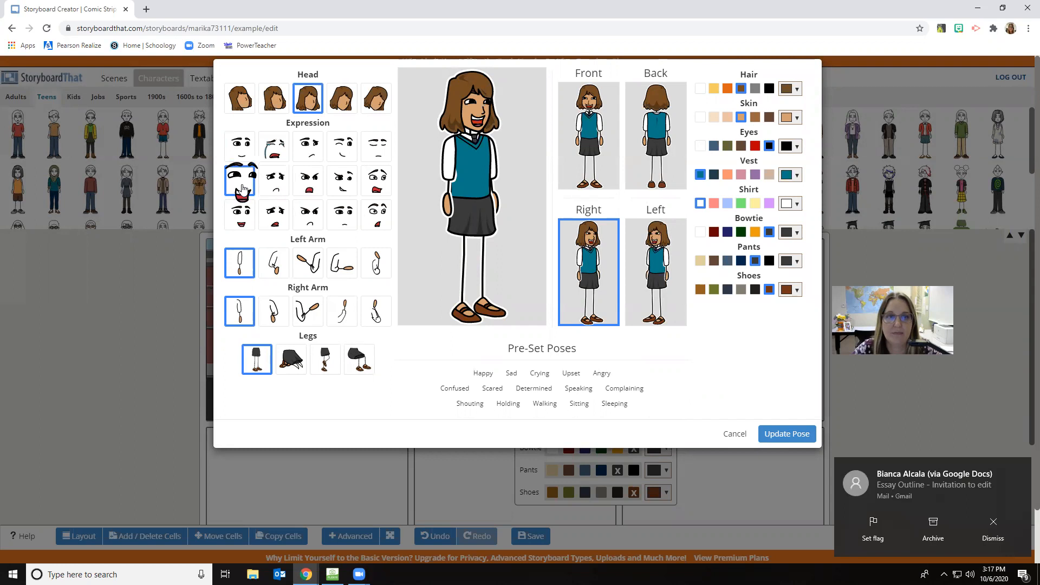
pyautogui.click(242, 218)
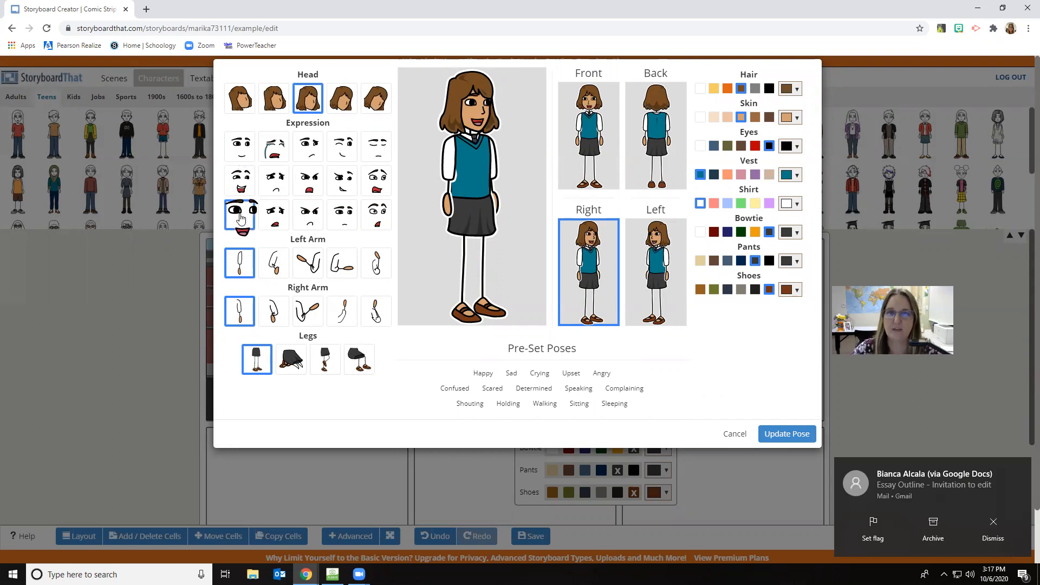
pyautogui.click(340, 214)
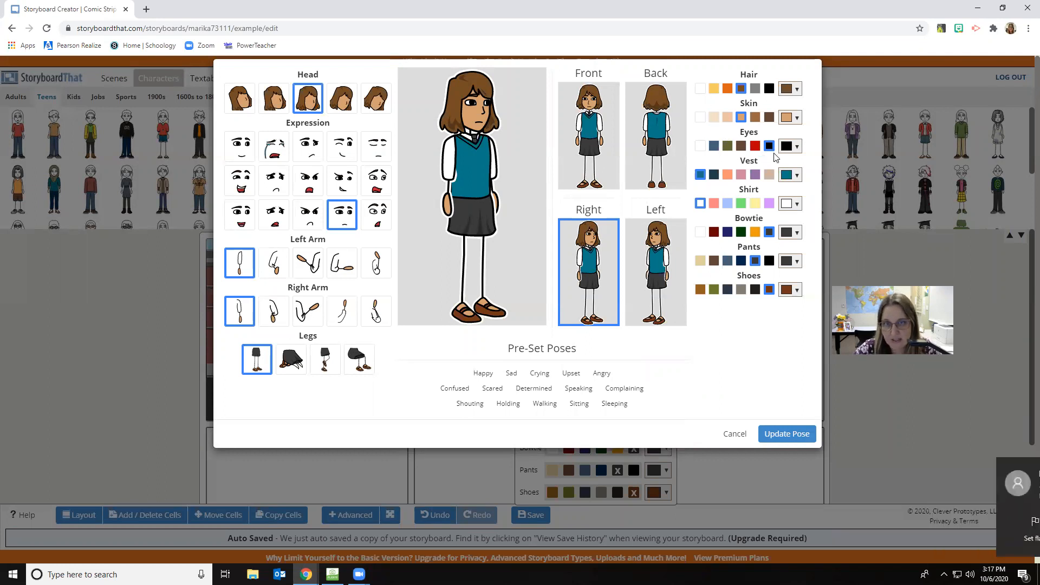
# Try brown eyes and a pink shirt on the girl, returning to black eyes and a white shirt
pyautogui.click(741, 146)
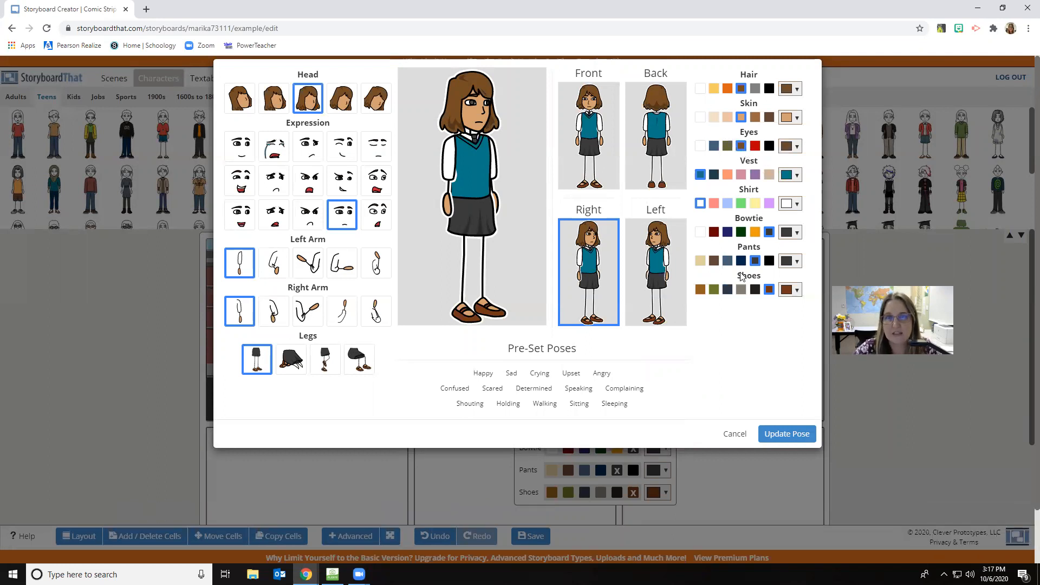
pyautogui.click(769, 147)
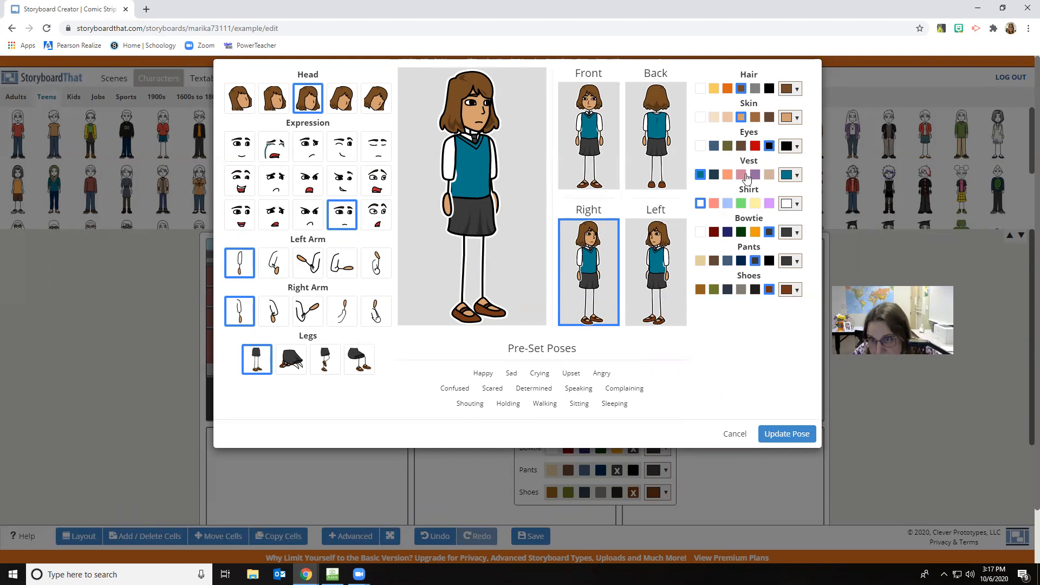
pyautogui.click(713, 204)
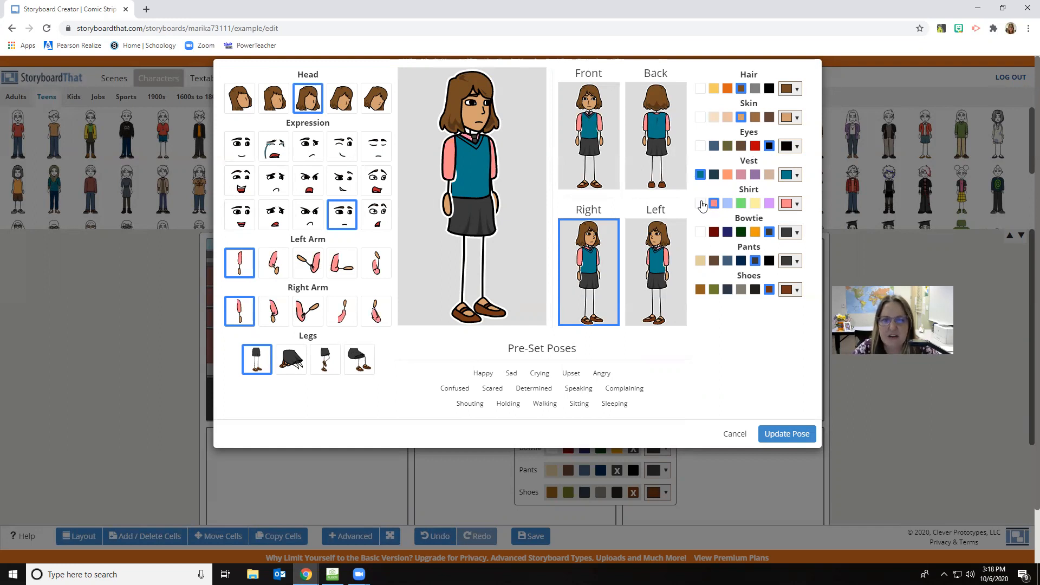
pyautogui.click(700, 204)
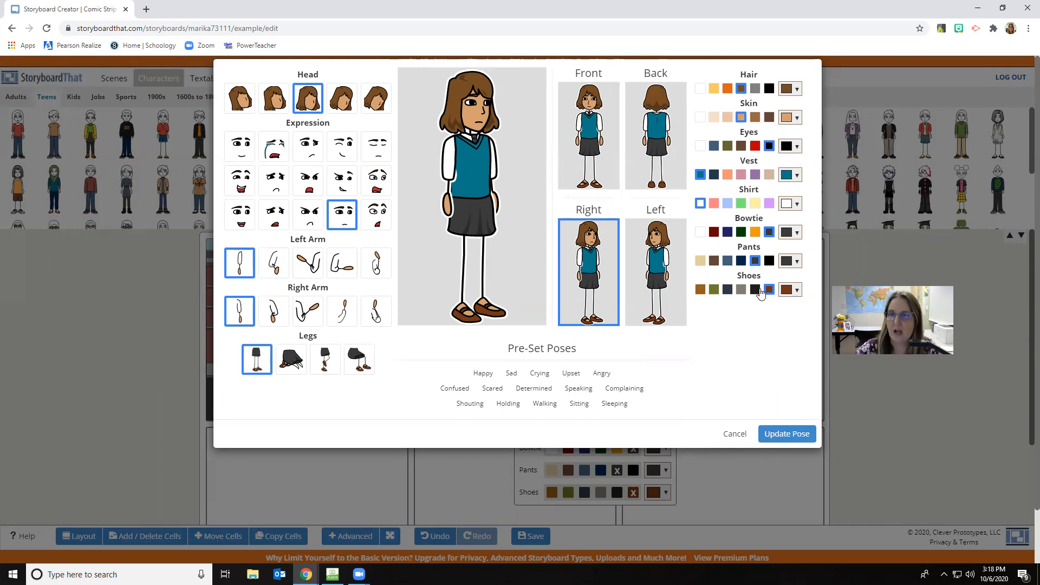
# Apply the girl's pose, then enlarge her slightly and stand her between the toilet and the sink
pyautogui.click(784, 436)
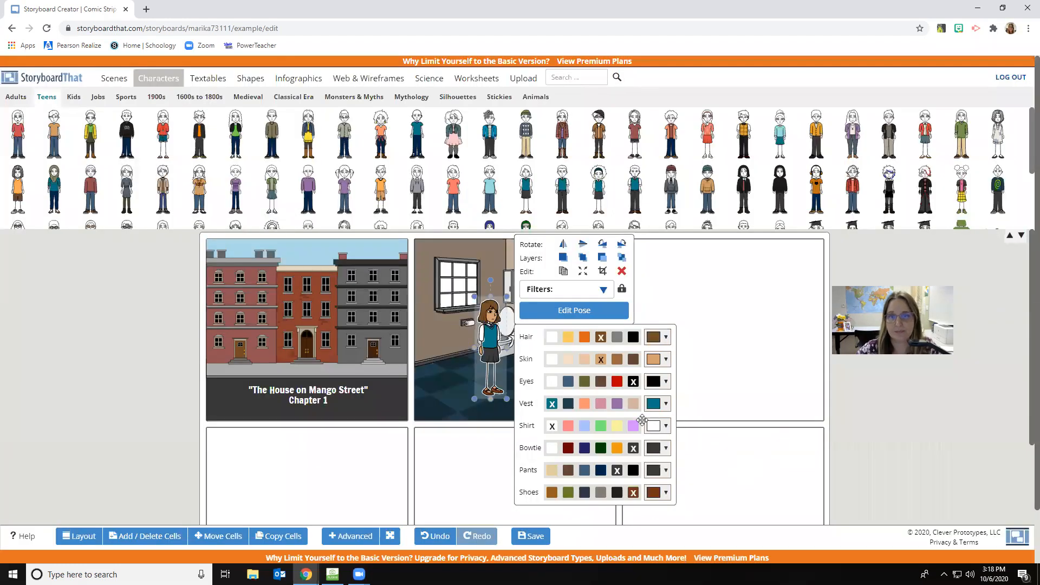
pyautogui.click(748, 308)
pyautogui.moveTo(498, 333); pyautogui.dragTo(525, 318)
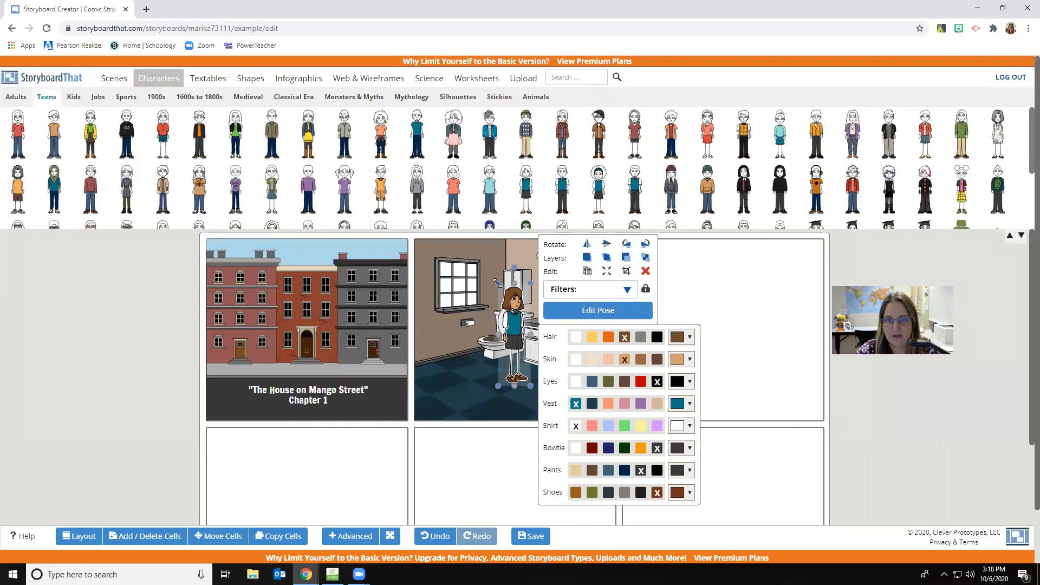
pyautogui.moveTo(501, 284)
pyautogui.mouseDown()
pyautogui.moveTo(479, 275)
pyautogui.moveTo(493, 284)
pyautogui.mouseUp()
pyautogui.moveTo(517, 333); pyautogui.dragTo(526, 334)
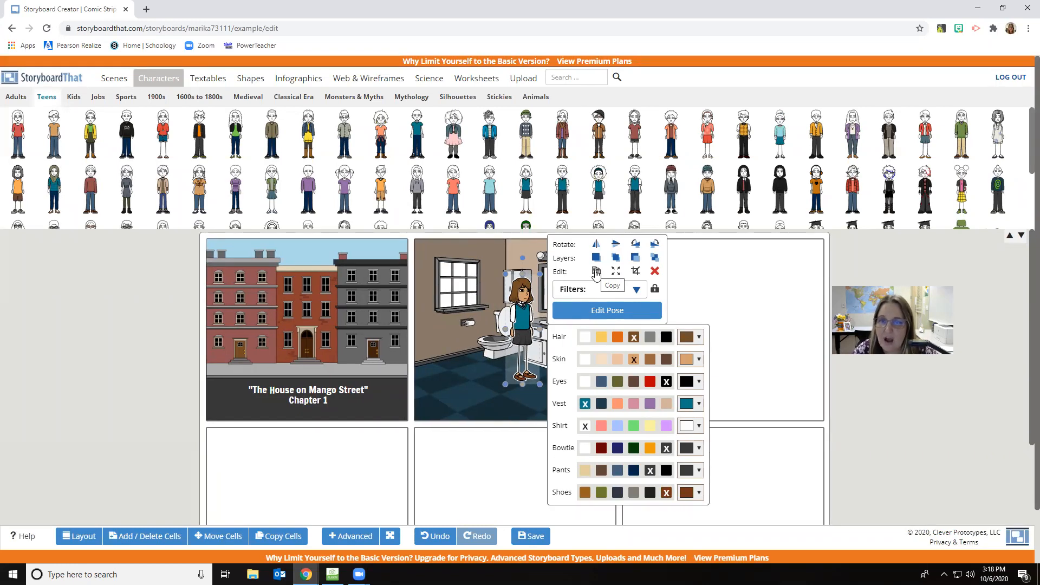
# Place a copy of the girl in front of the bathroom mirror and switch its pose to the Left view
pyautogui.click(596, 273)
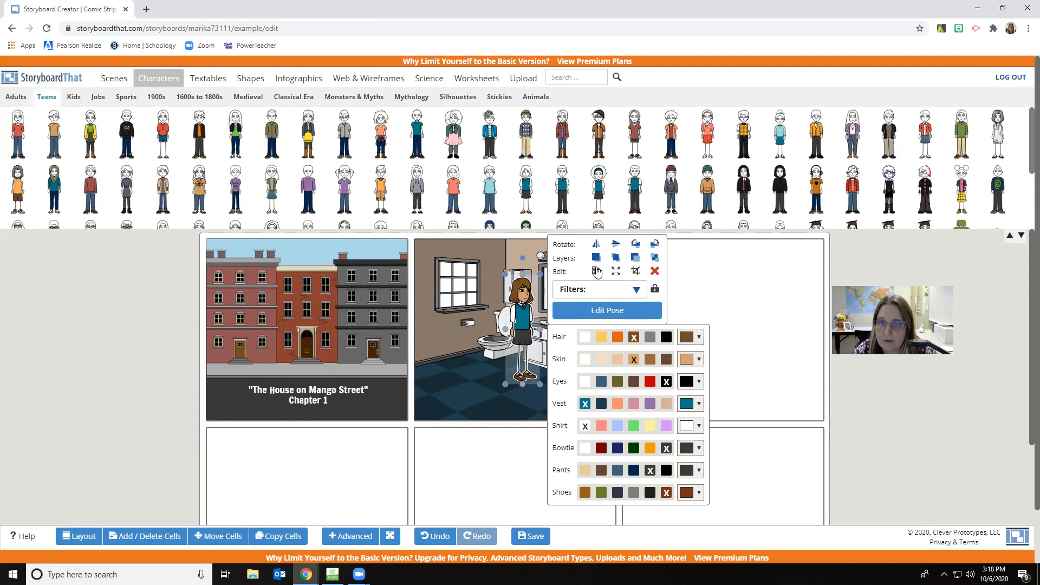
pyautogui.click(595, 270)
pyautogui.moveTo(541, 340); pyautogui.dragTo(572, 323)
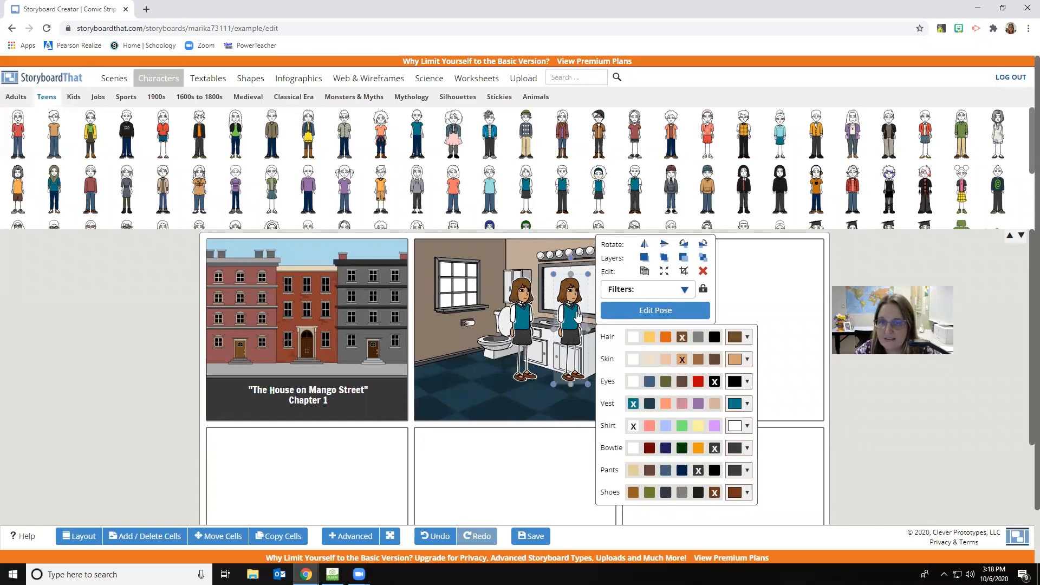
pyautogui.click(650, 314)
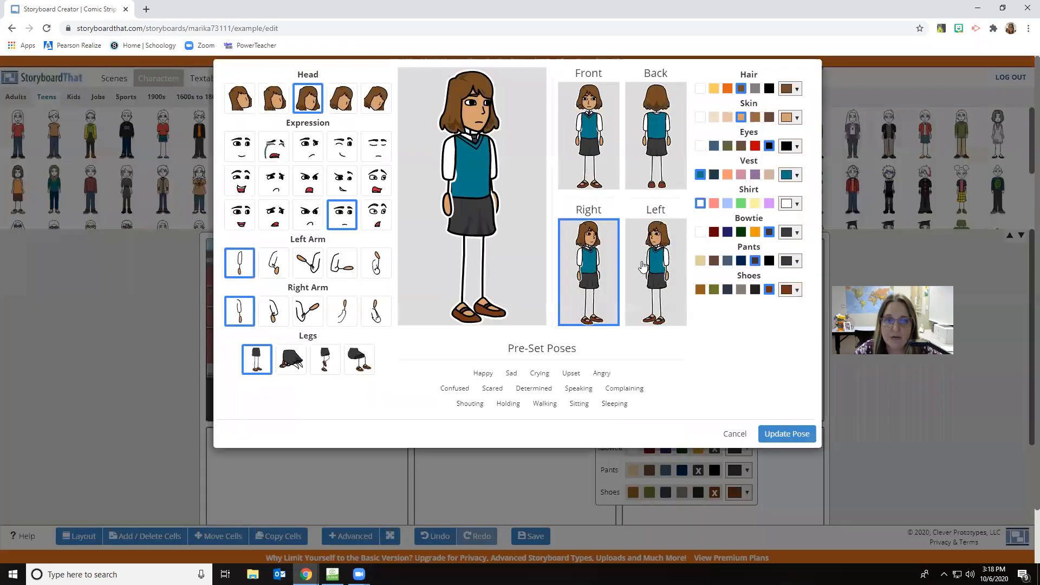
pyautogui.click(659, 260)
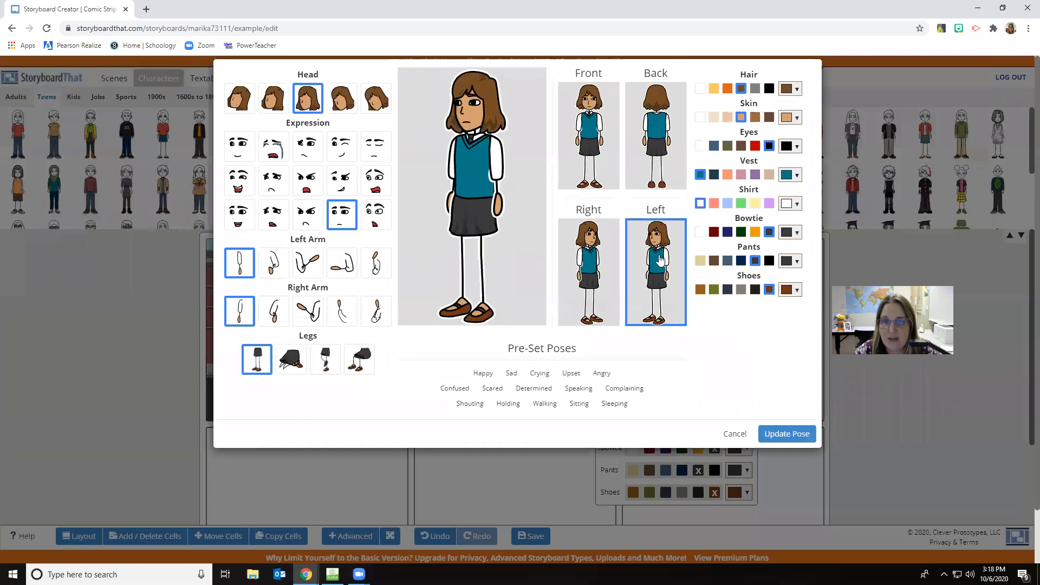
pyautogui.click(787, 434)
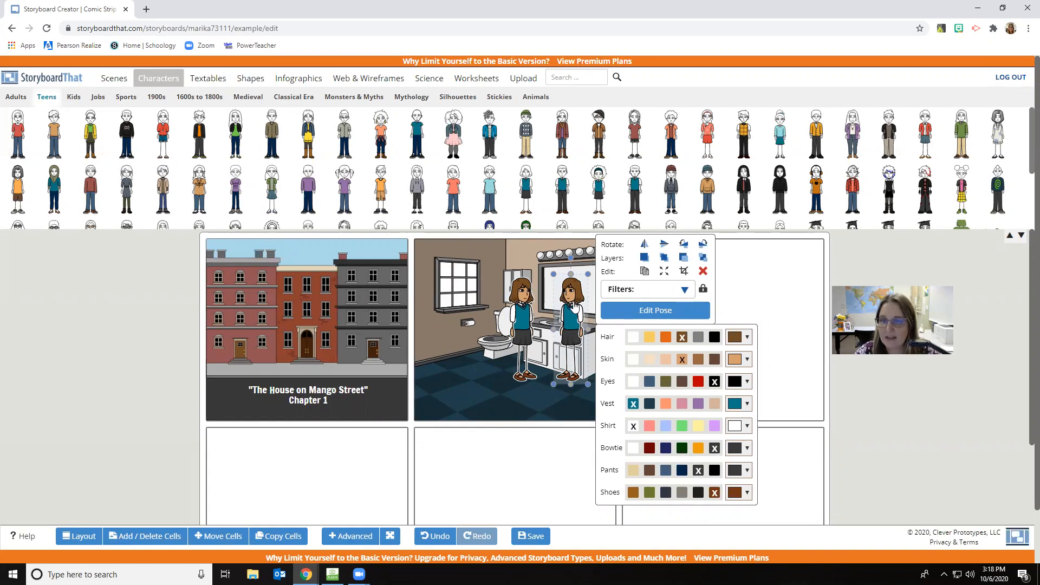
# Crop the copied girl to her head and shoulders to serve as the mirror reflection
pyautogui.click(684, 271)
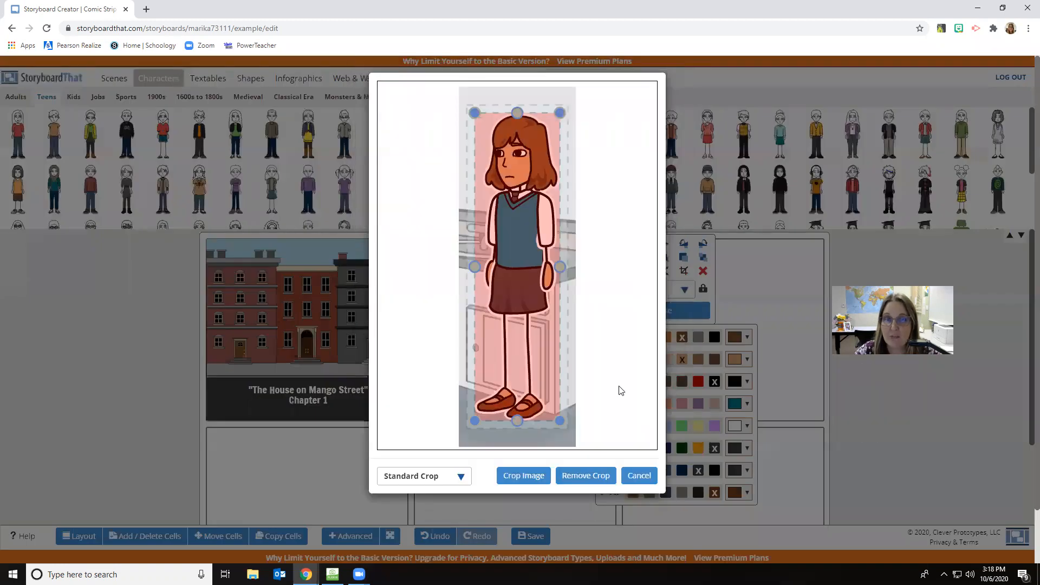
pyautogui.moveTo(517, 420); pyautogui.dragTo(529, 216)
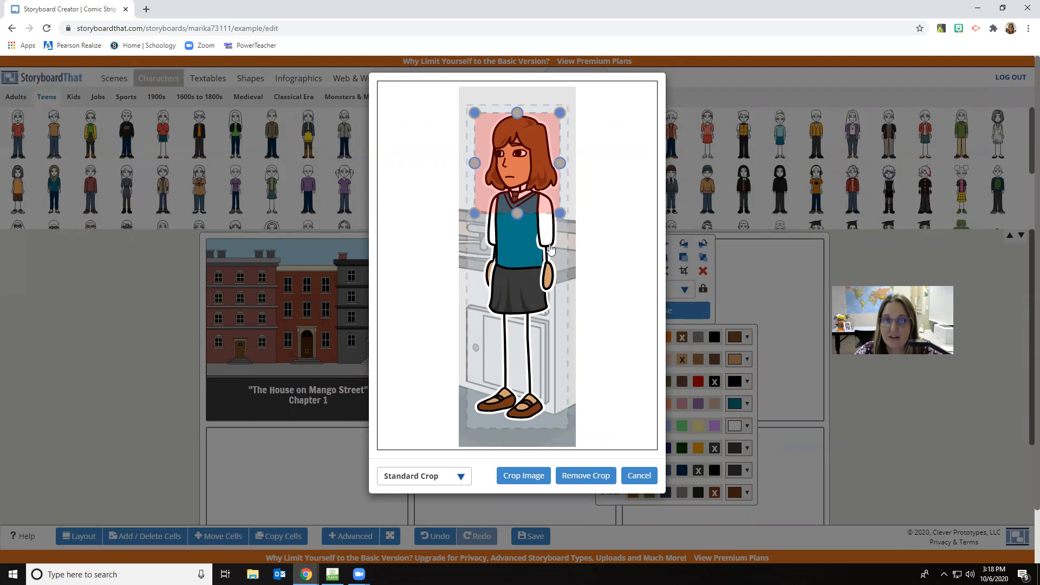
pyautogui.click(533, 476)
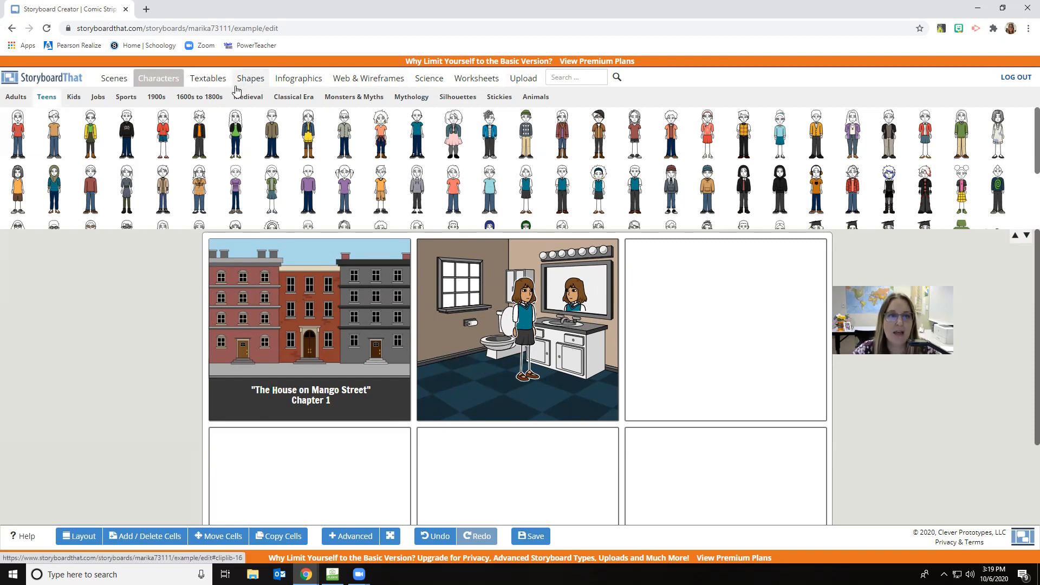
# Fill the third cell with the Home (Outdoor) street scene showing the orange house behind a road
pyautogui.click(114, 86)
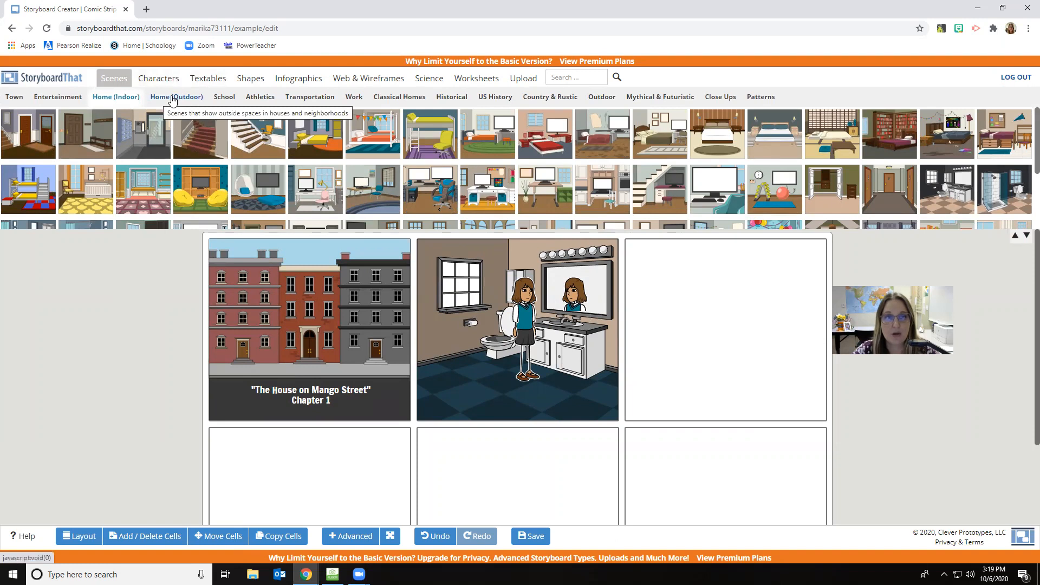
pyautogui.click(172, 99)
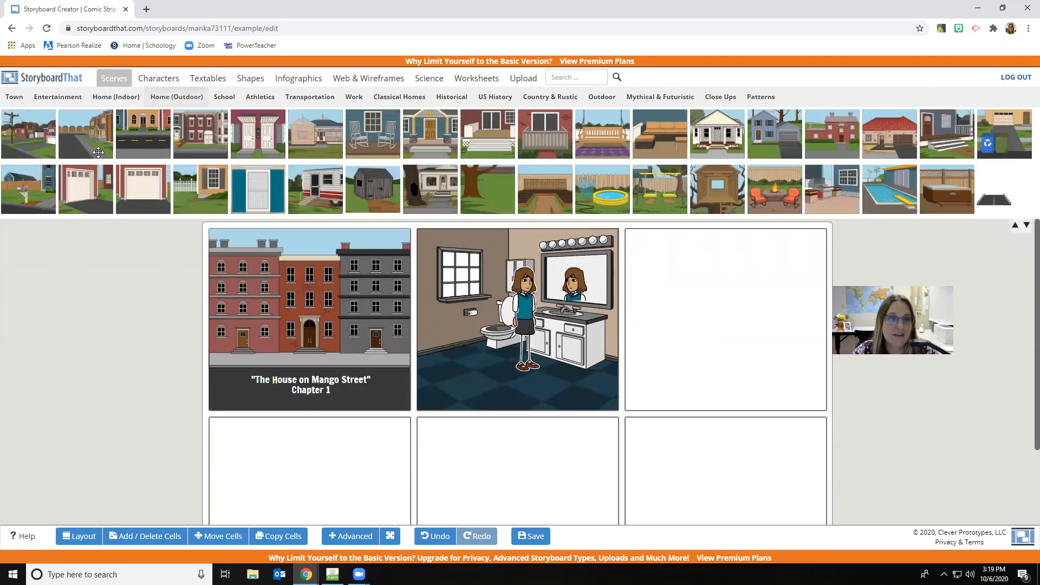
pyautogui.moveTo(221, 162); pyautogui.dragTo(672, 327)
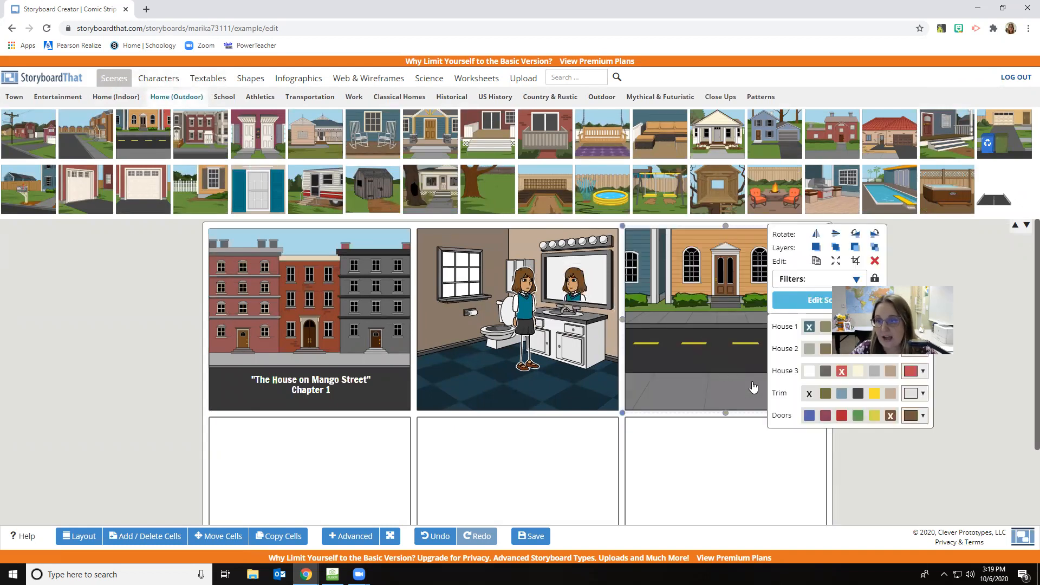
pyautogui.click(933, 469)
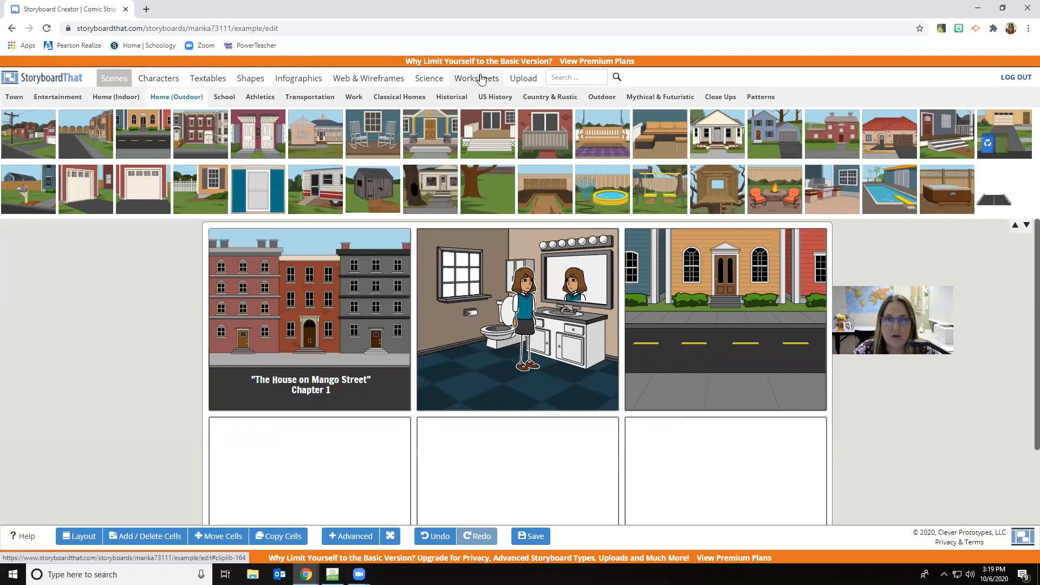
# Search the image library for "car", decline the premium photo offer and load more results
pyautogui.click(564, 80)
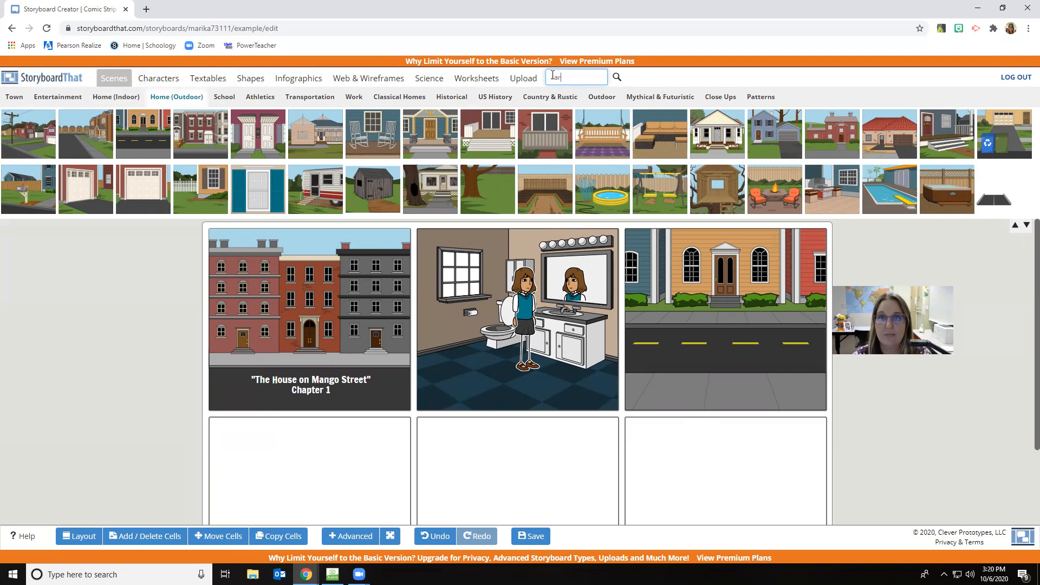
pyautogui.press('Return')
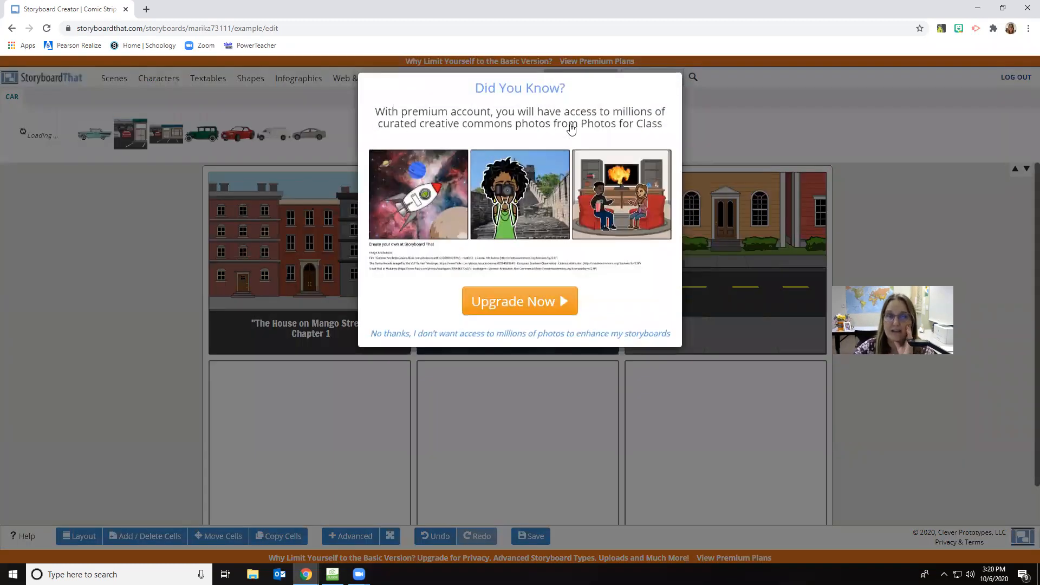
pyautogui.click(521, 334)
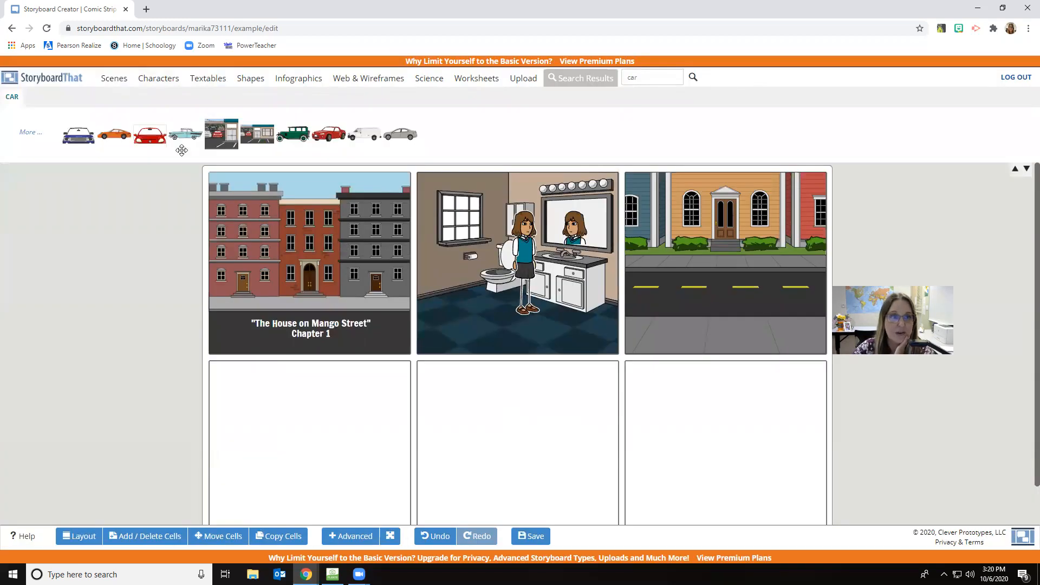
pyautogui.click(30, 135)
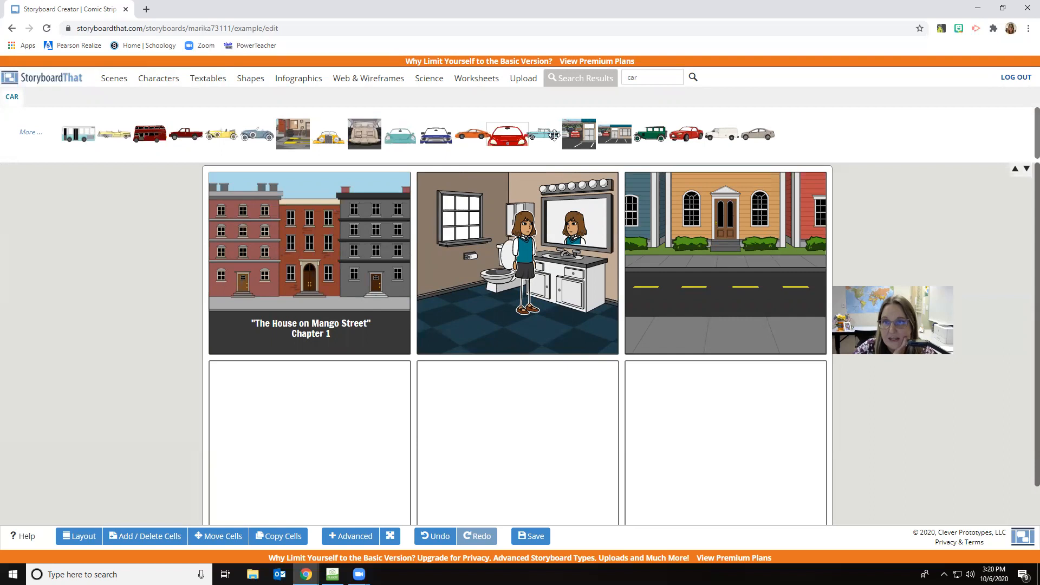
# Place the light blue classic car in the third cell, enlarging it slightly and positioning it on the road
pyautogui.moveTo(646, 221)
pyautogui.mouseDown()
pyautogui.moveTo(719, 267)
pyautogui.moveTo(639, 237)
pyautogui.mouseUp()
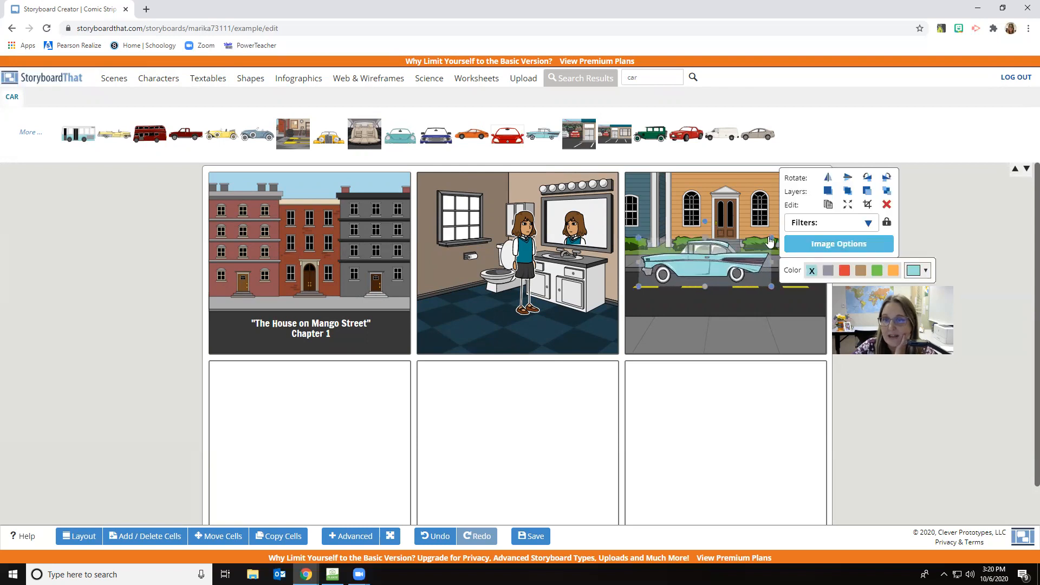
pyautogui.moveTo(772, 239); pyautogui.dragTo(794, 231)
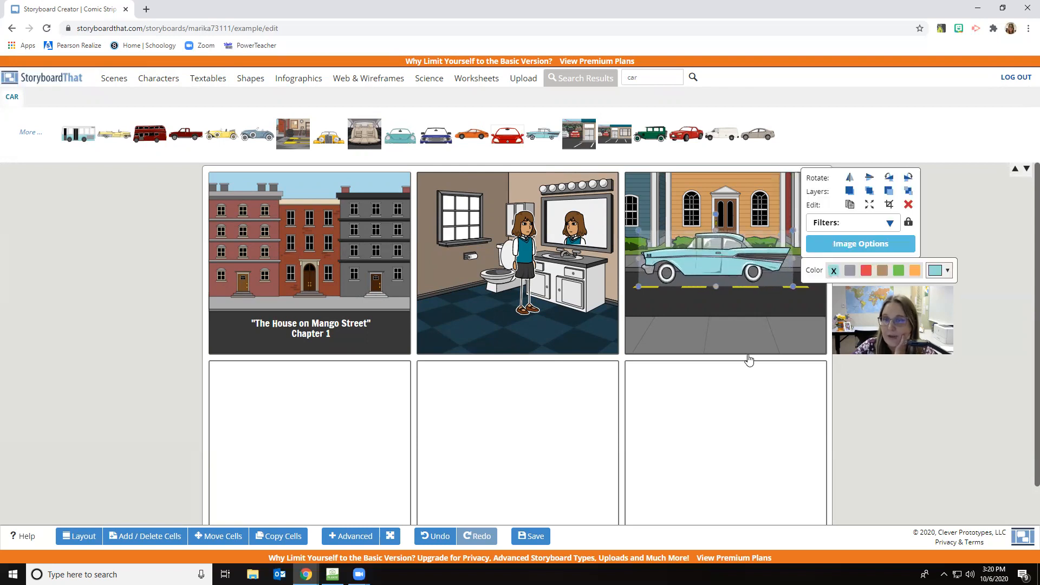
pyautogui.moveTo(714, 259); pyautogui.dragTo(727, 277)
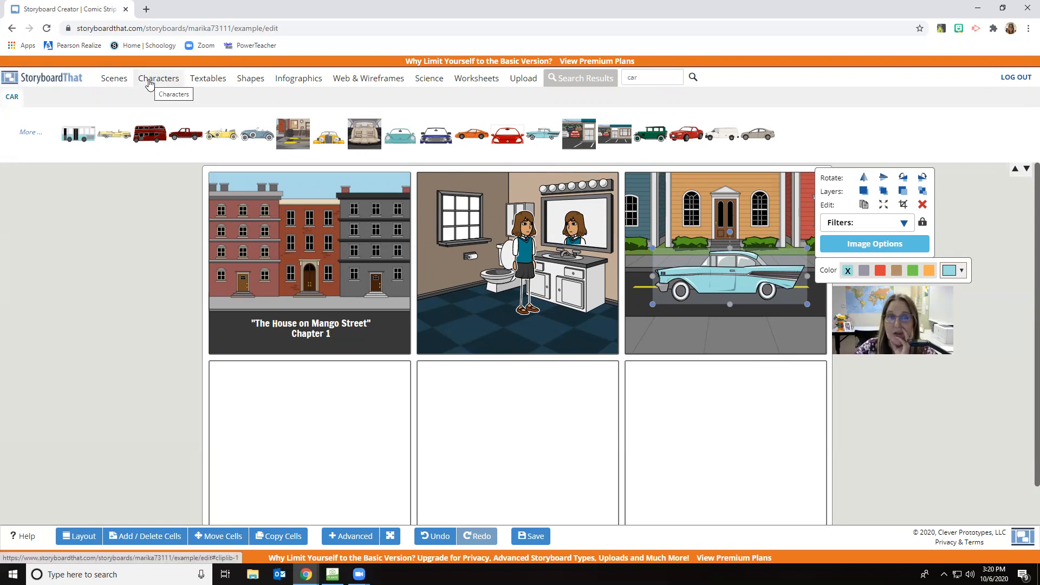
# Recolor the classic car bright yellow, keeping its side view after trying the front, angled and rear poses
pyautogui.click(877, 243)
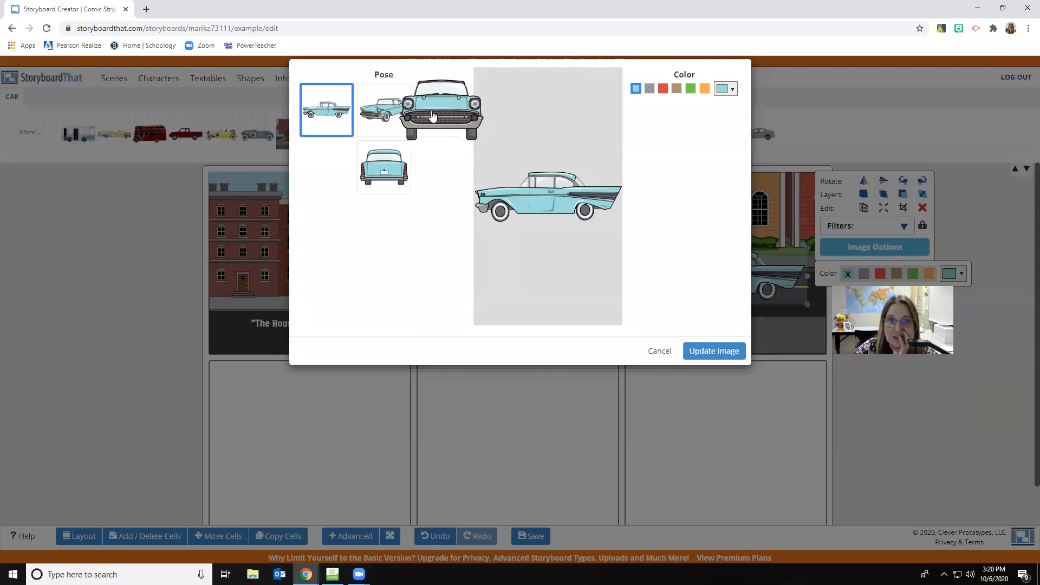
pyautogui.click(433, 116)
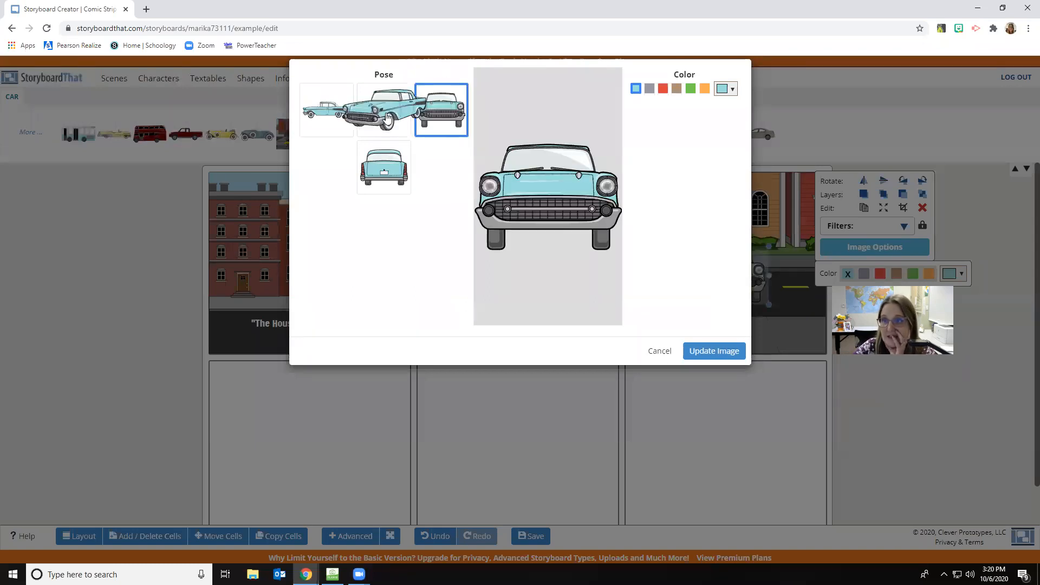
pyautogui.click(388, 116)
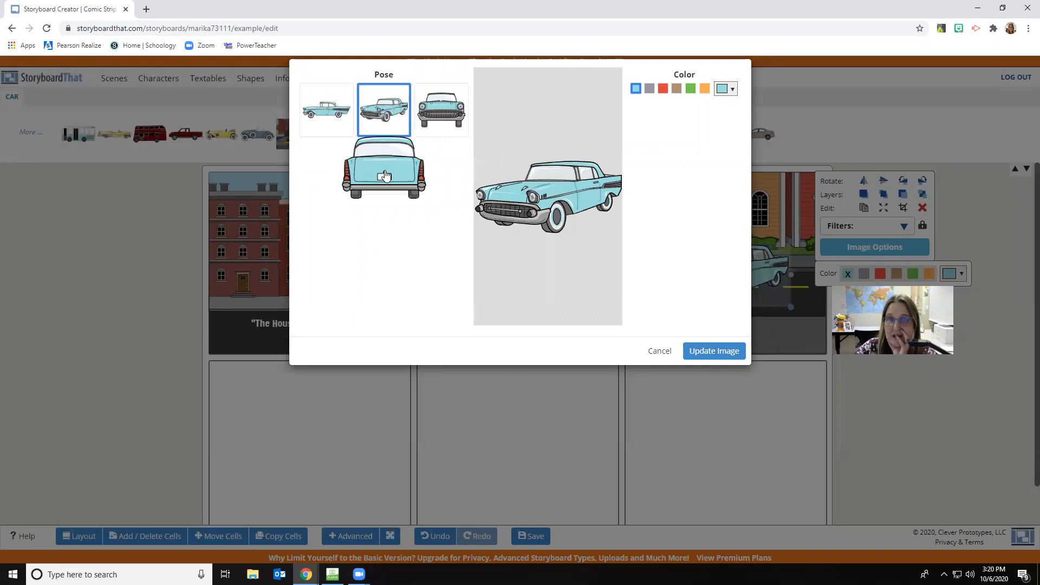
pyautogui.click(385, 176)
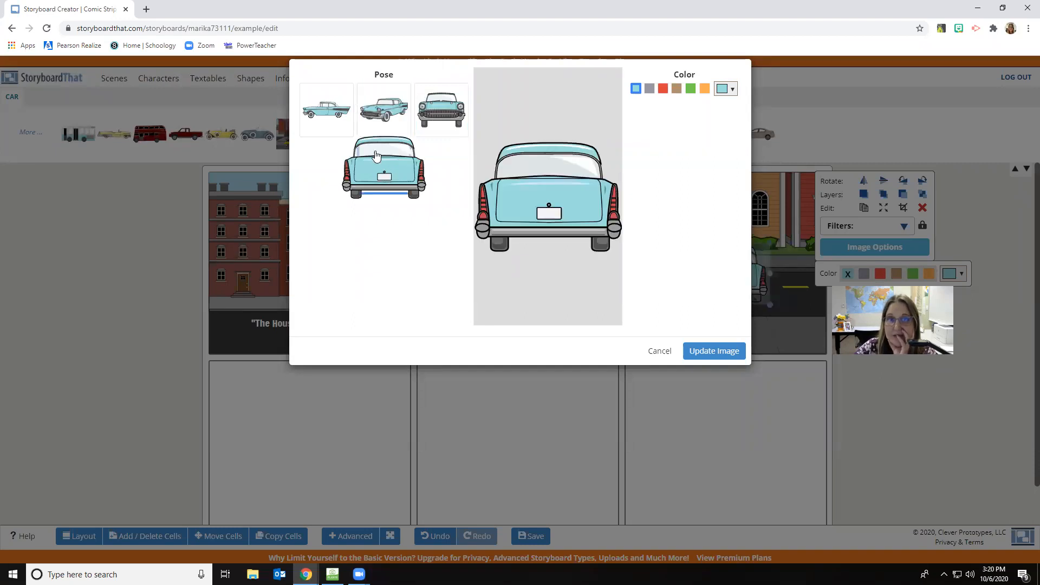
pyautogui.click(327, 112)
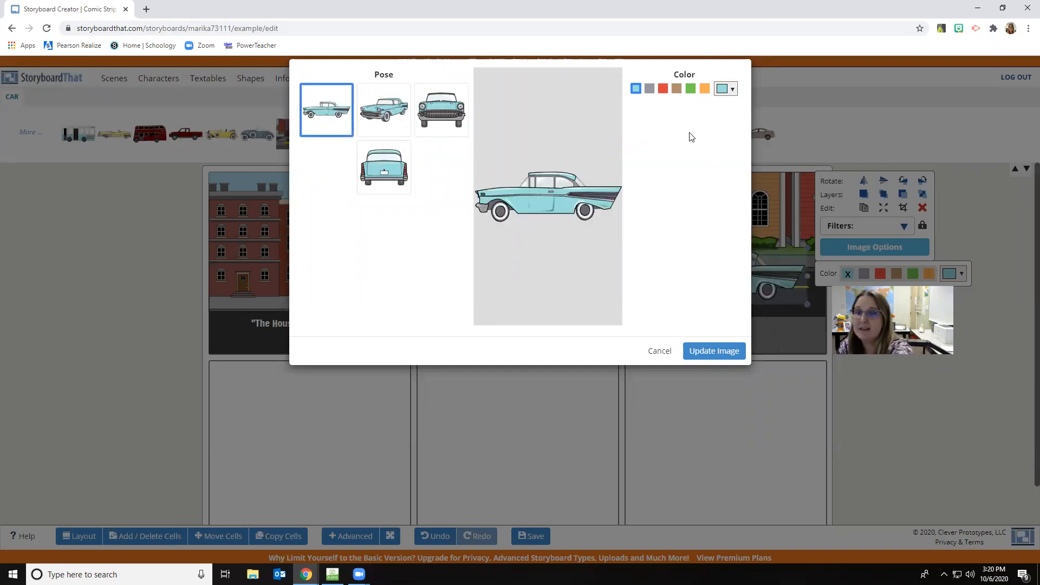
pyautogui.click(731, 90)
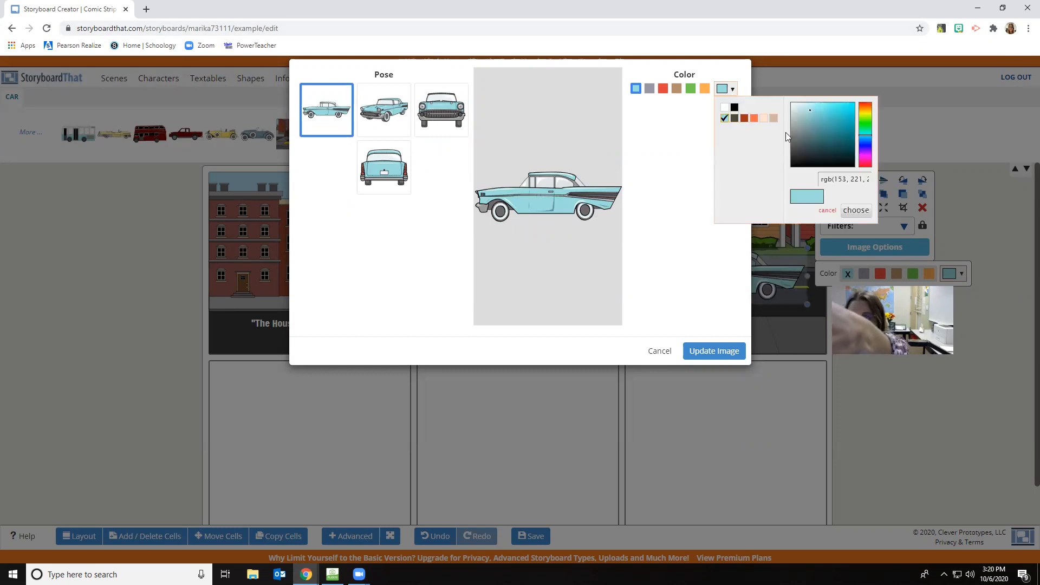
pyautogui.click(865, 120)
pyautogui.moveTo(865, 120); pyautogui.dragTo(843, 109)
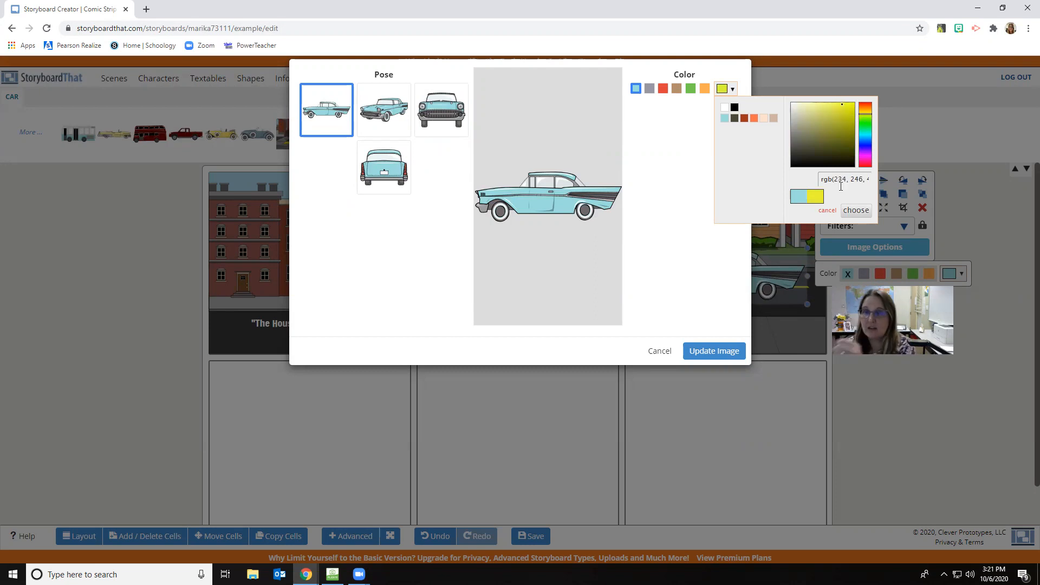
pyautogui.click(855, 212)
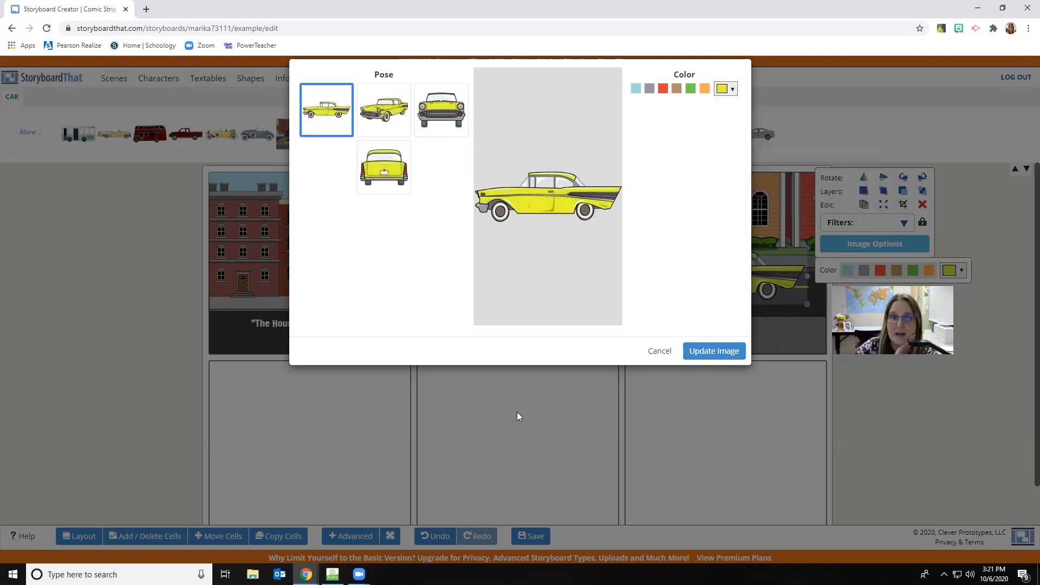
pyautogui.click(703, 351)
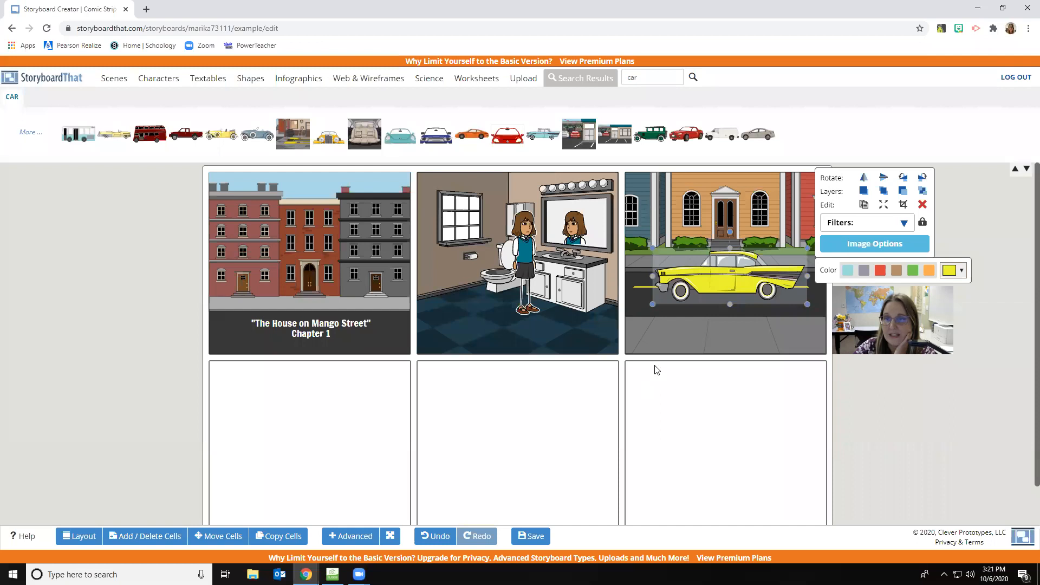
# Flip the yellow car horizontally to face the other way and position it on the road in the third cell
pyautogui.moveTo(730, 282); pyautogui.dragTo(727, 261)
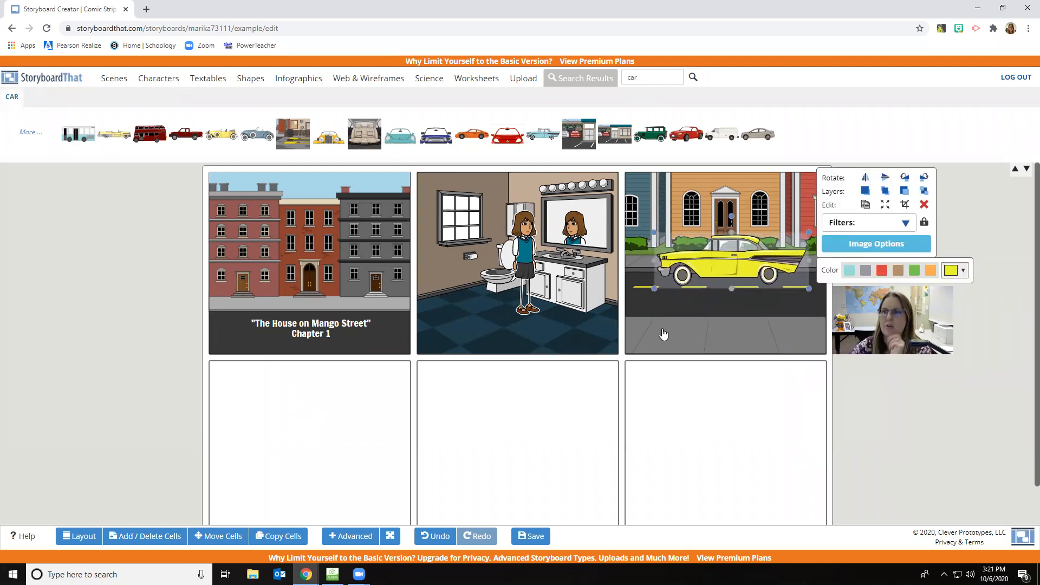
pyautogui.moveTo(736, 261); pyautogui.dragTo(735, 264)
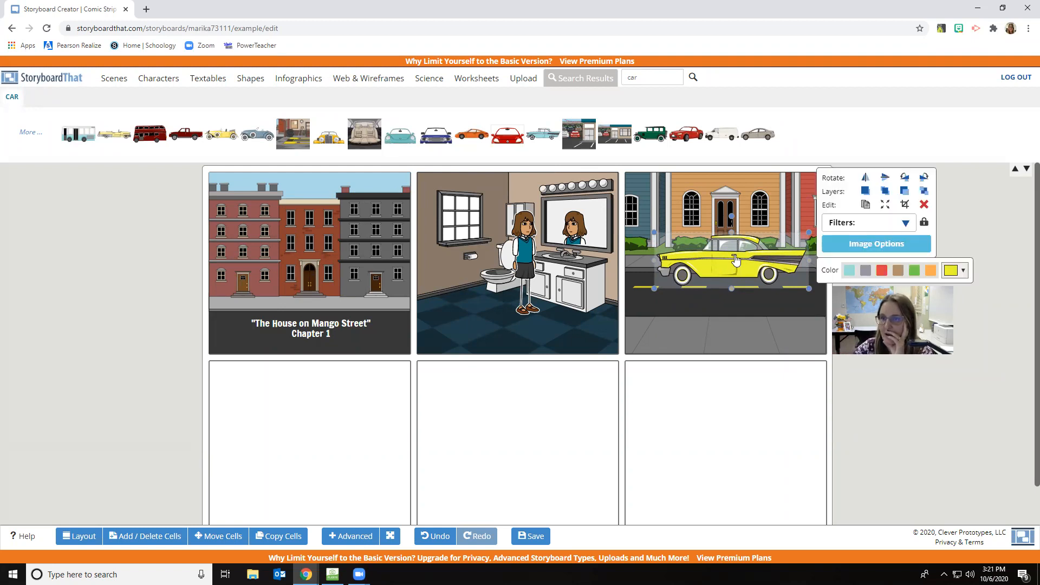
pyautogui.click(865, 178)
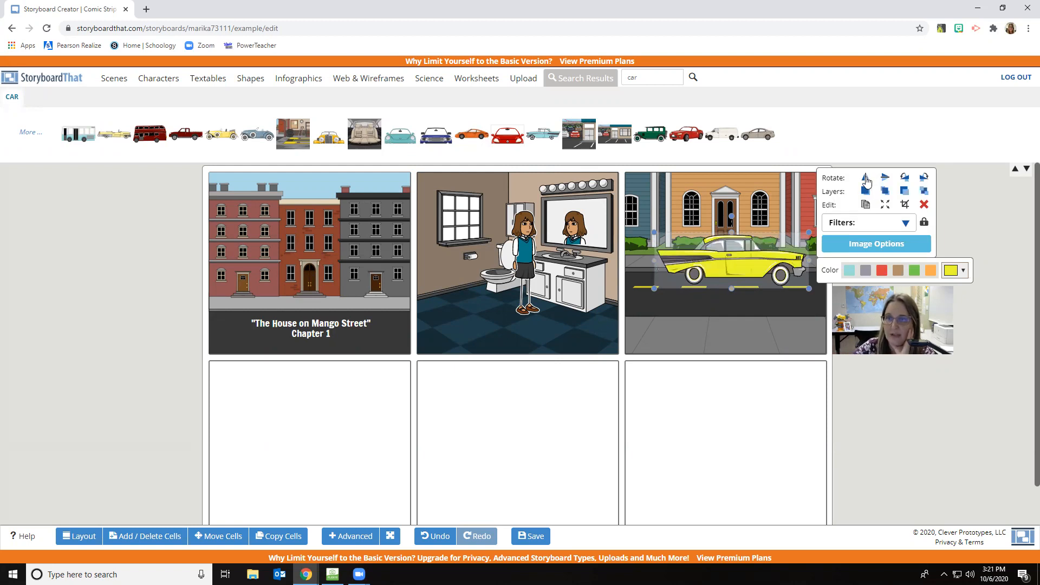
pyautogui.moveTo(736, 259); pyautogui.dragTo(728, 286)
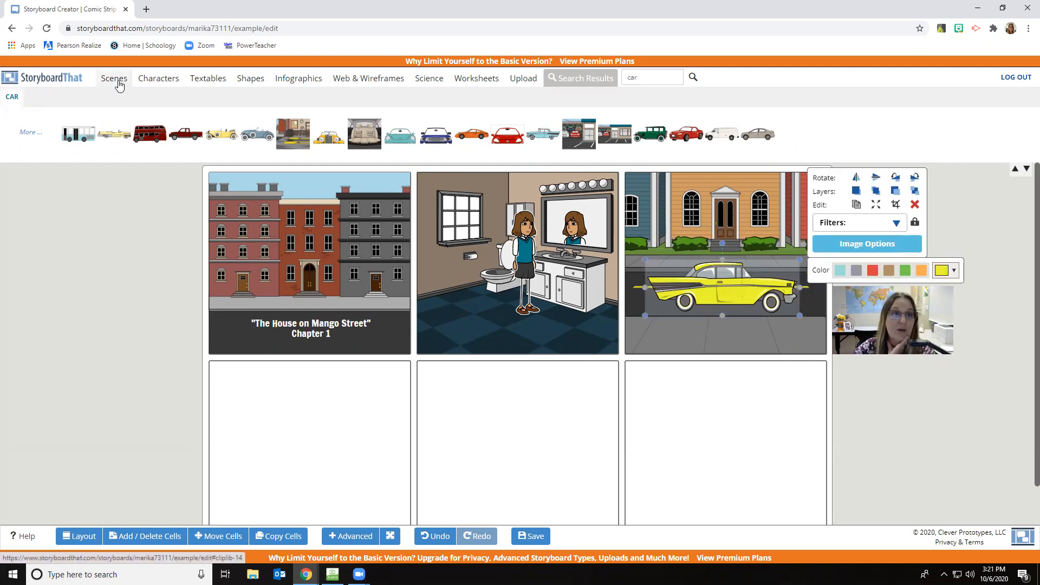
# Add the teen boy with glasses to the third cell and give him brown hair, light peach skin and a blue shirt
pyautogui.click(160, 81)
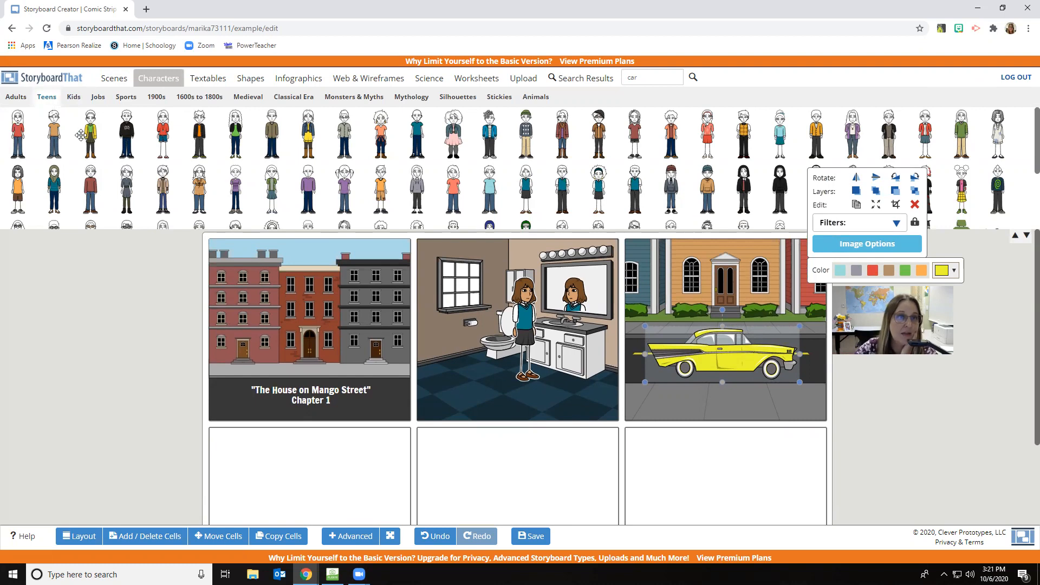
pyautogui.moveTo(58, 142); pyautogui.dragTo(727, 356)
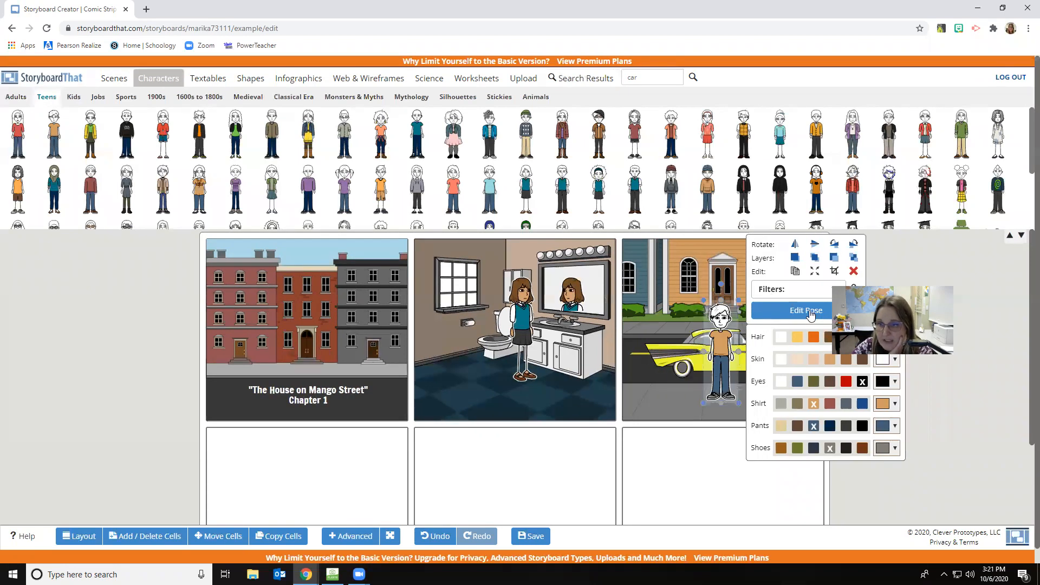
pyautogui.click(828, 338)
pyautogui.click(814, 360)
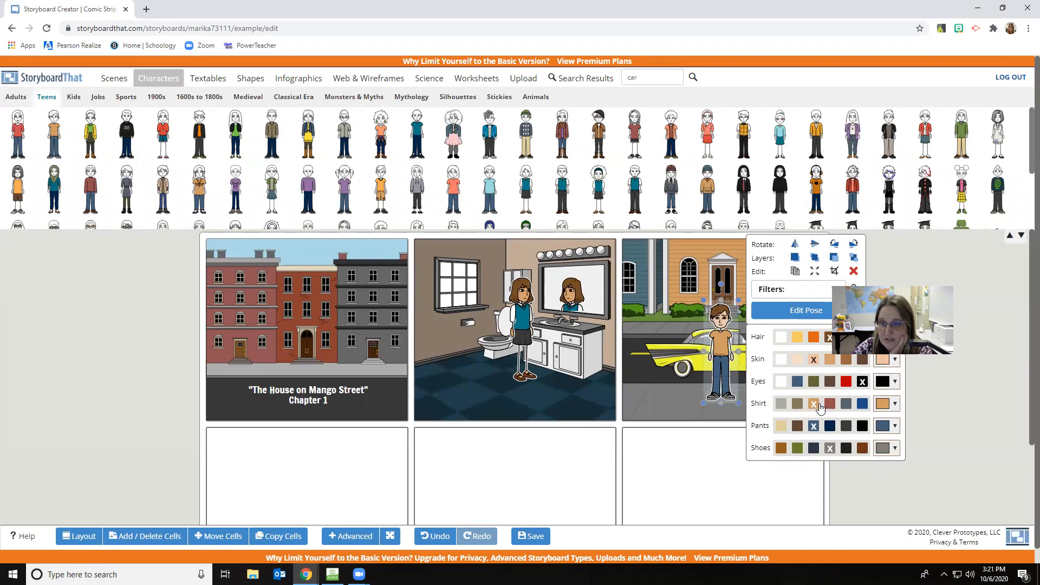
pyautogui.click(862, 404)
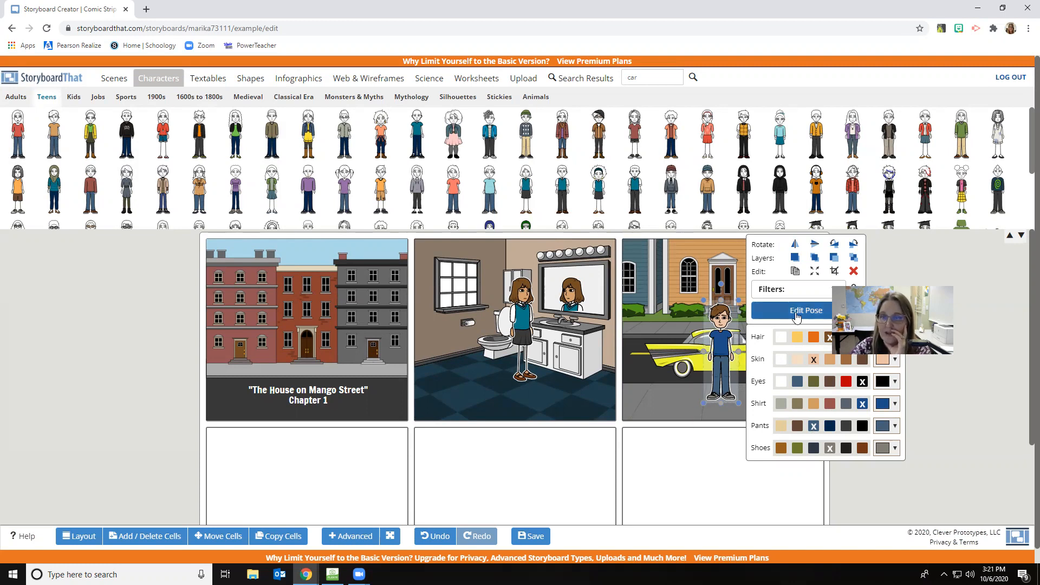
# Pose the boy facing right with his left arm bent across his waist, right arm reaching out and an open-mouthed smile
pyautogui.click(796, 311)
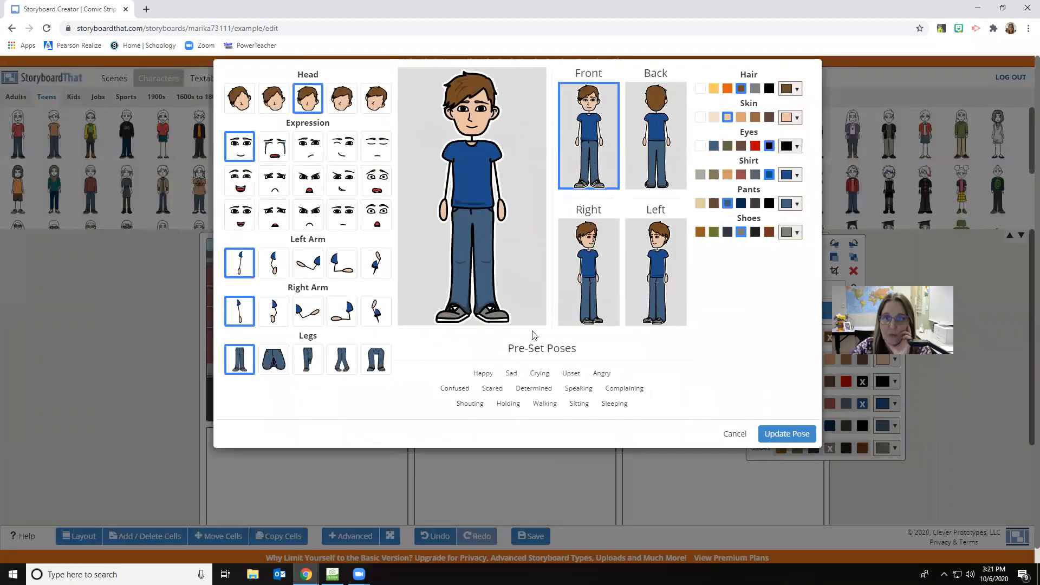
pyautogui.click(605, 270)
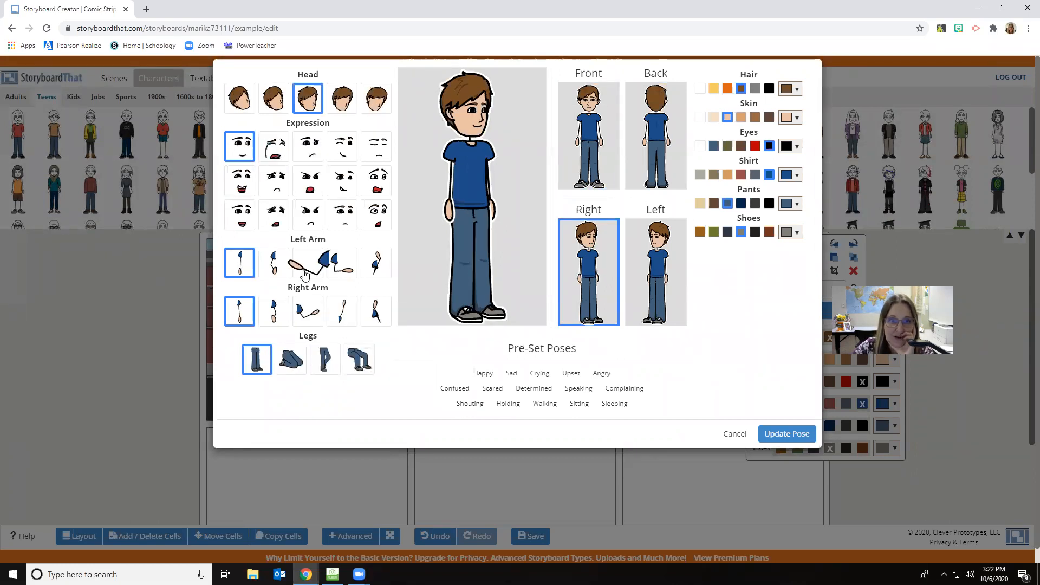
pyautogui.click(350, 271)
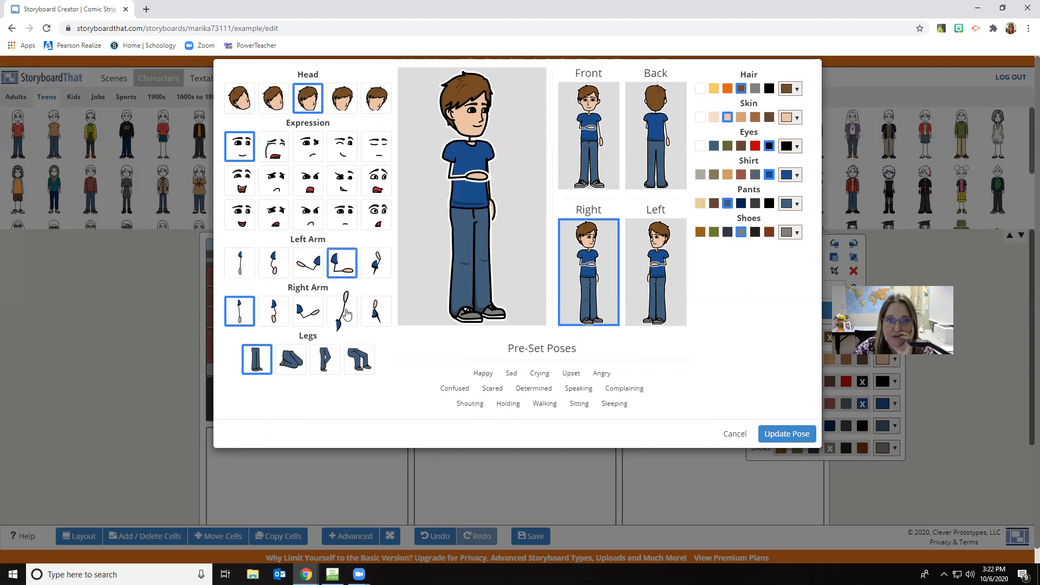
pyautogui.click(318, 319)
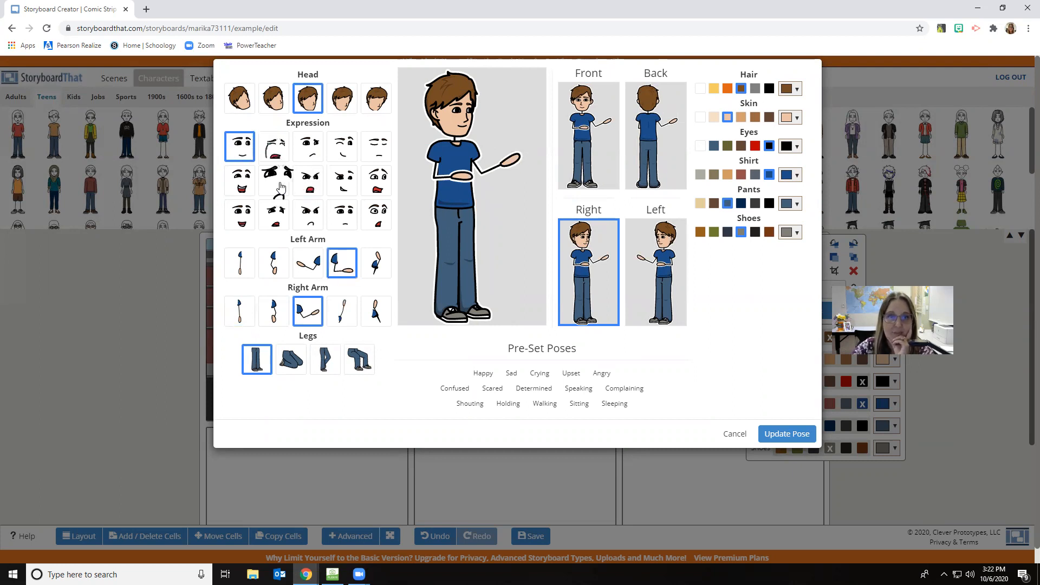
pyautogui.click(254, 233)
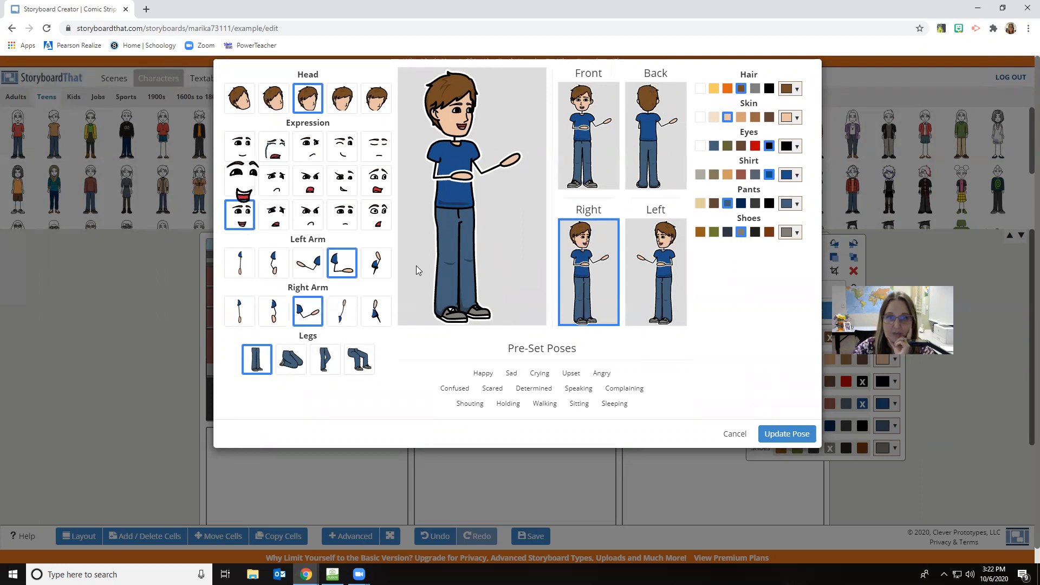
pyautogui.click(778, 443)
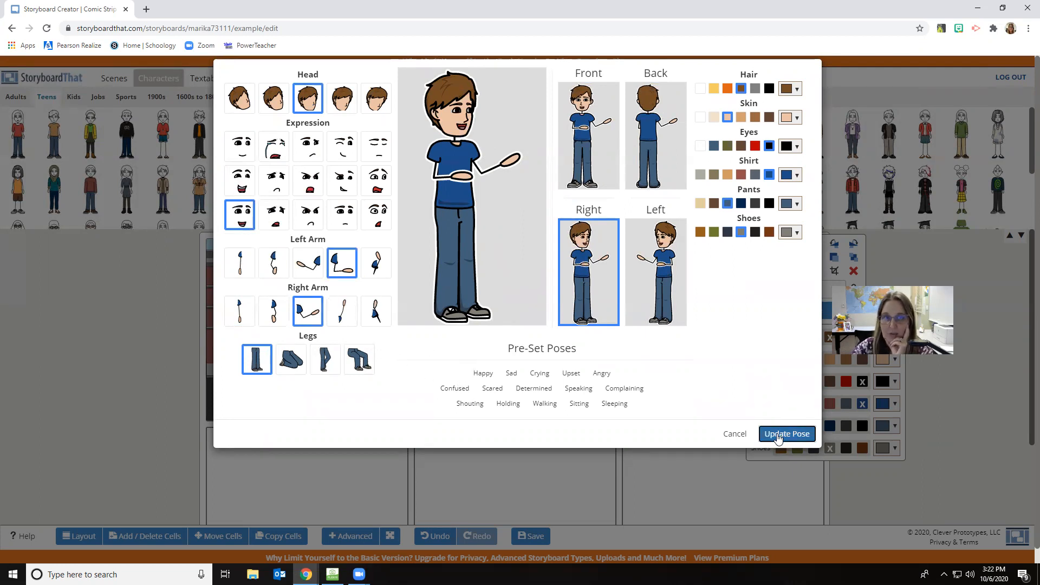
# Shrink the boy and position him over the yellow car with his head in its window
pyautogui.moveTo(705, 298); pyautogui.dragTo(730, 353)
pyautogui.click(751, 331)
pyautogui.click(727, 396)
pyautogui.click(731, 356)
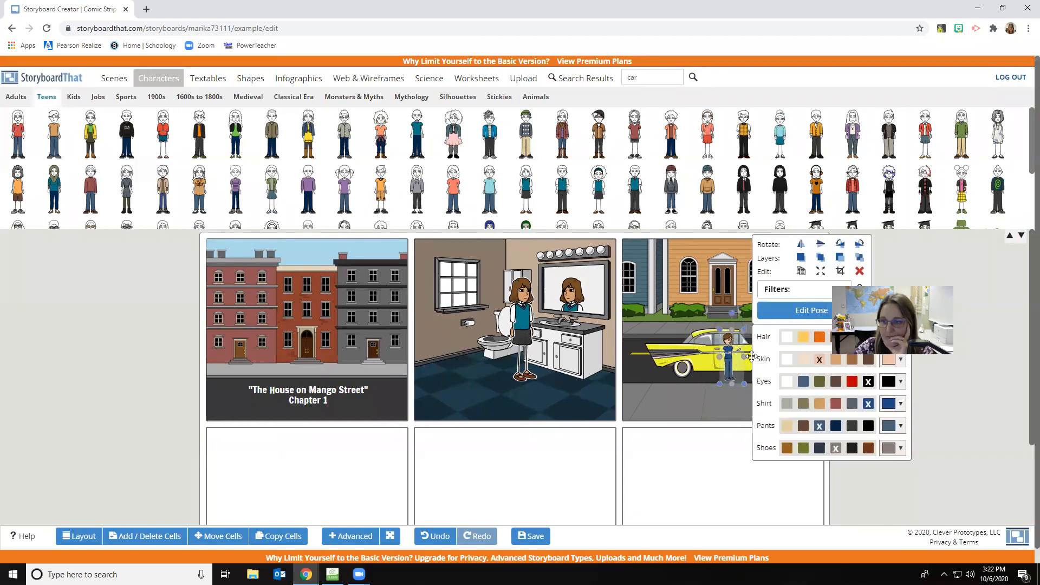
# Crop the boy down to just his head in the car window, dismissing the save reminder
pyautogui.click(840, 272)
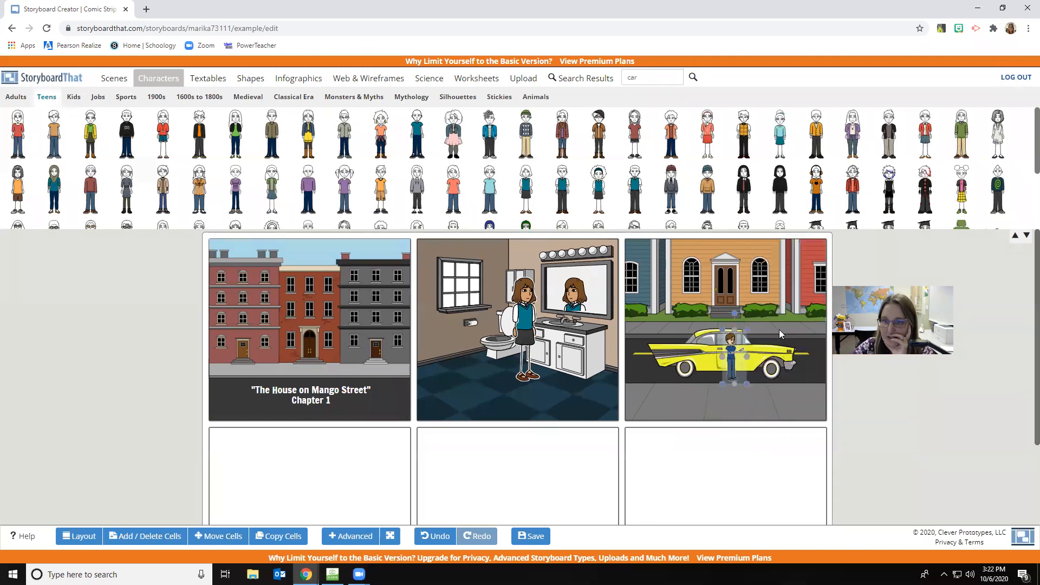
pyautogui.moveTo(521, 410); pyautogui.dragTo(526, 202)
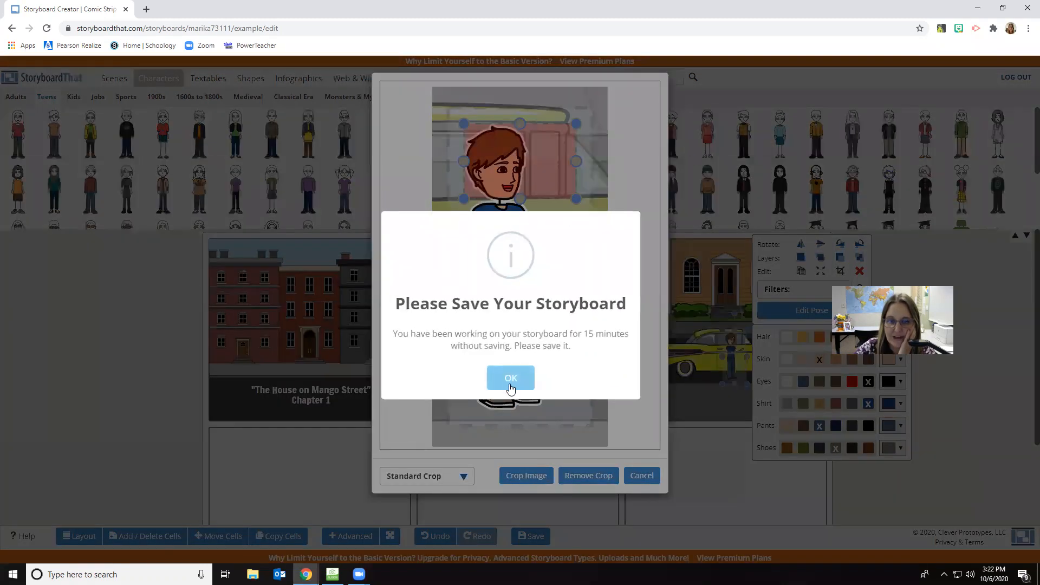
pyautogui.click(510, 379)
pyautogui.click(528, 476)
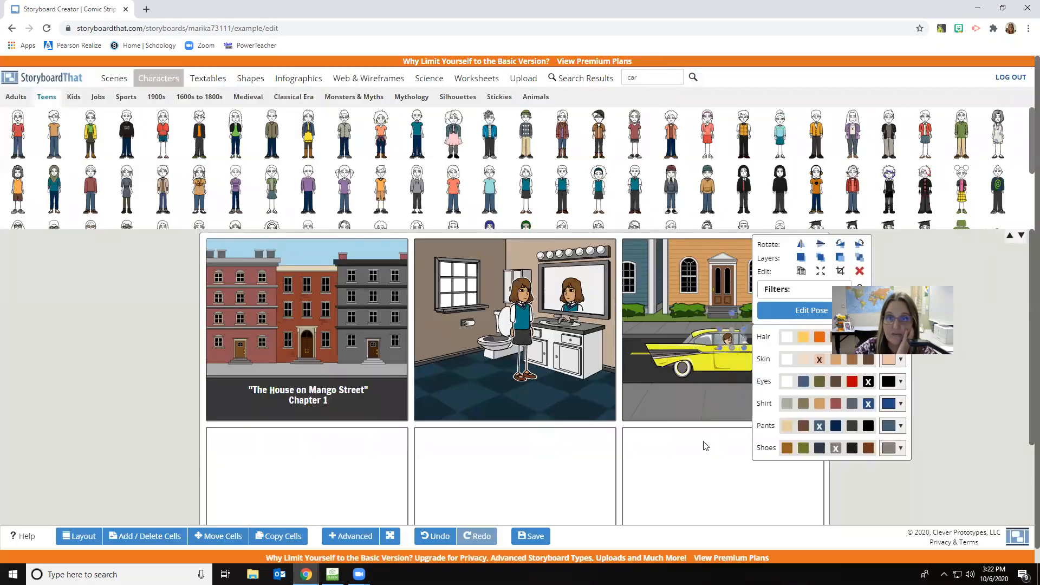
pyautogui.click(732, 376)
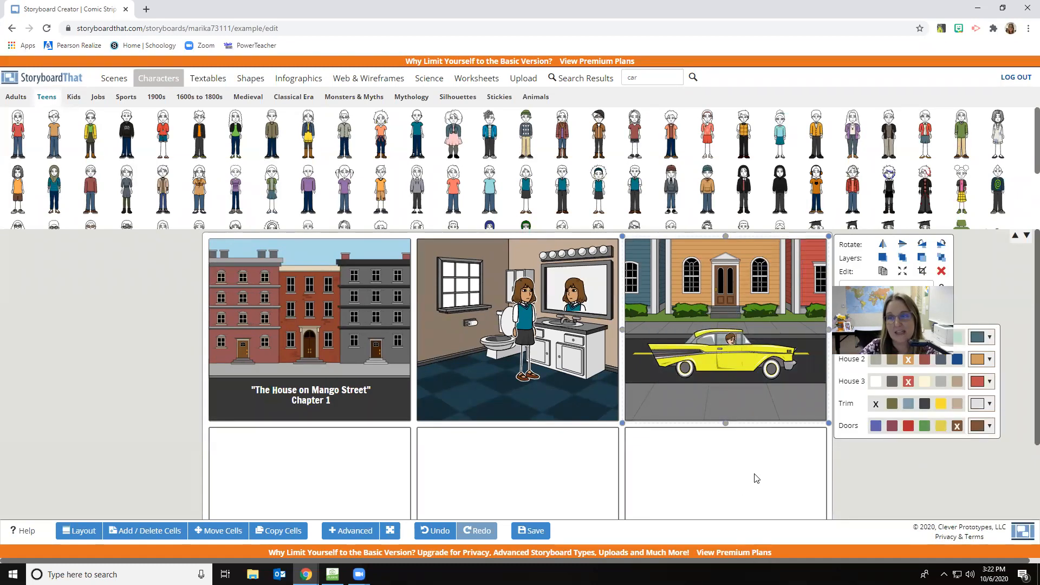
# Layer the yellow car in front of the boy's head and nudge it slightly along the road
pyautogui.click(718, 361)
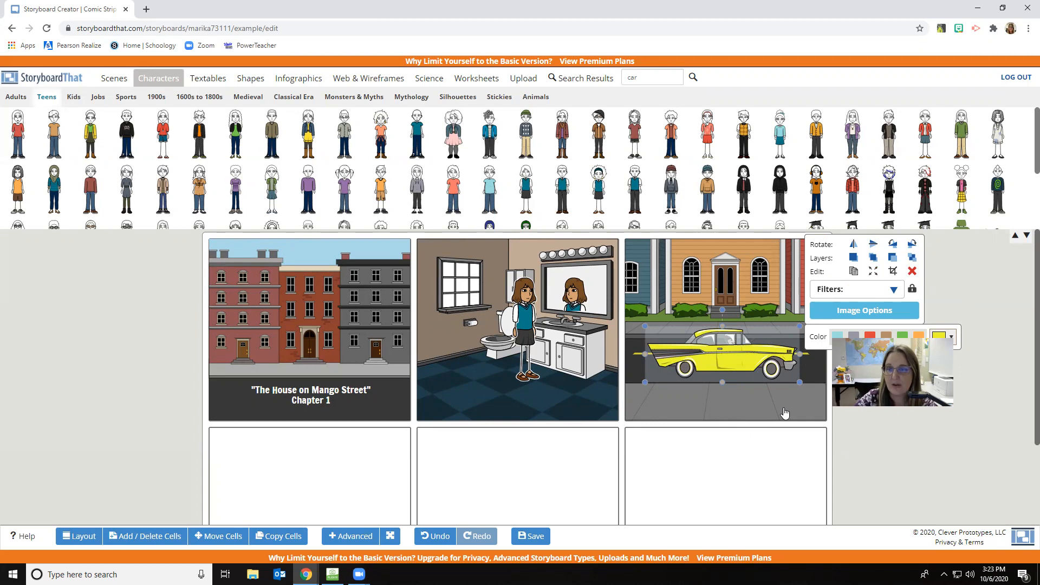
pyautogui.click(760, 465)
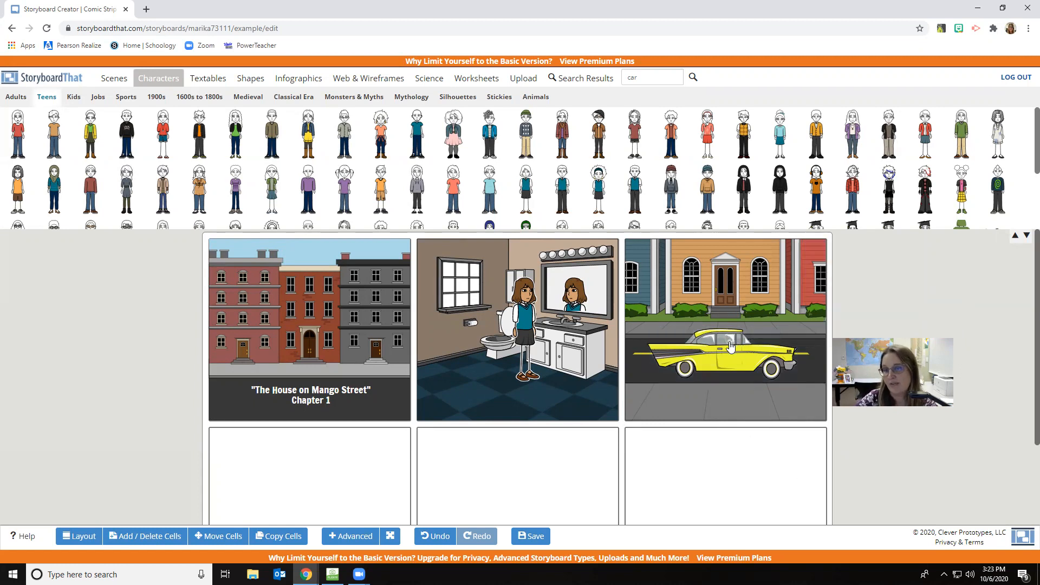
pyautogui.moveTo(731, 358); pyautogui.dragTo(730, 367)
pyautogui.click(728, 367)
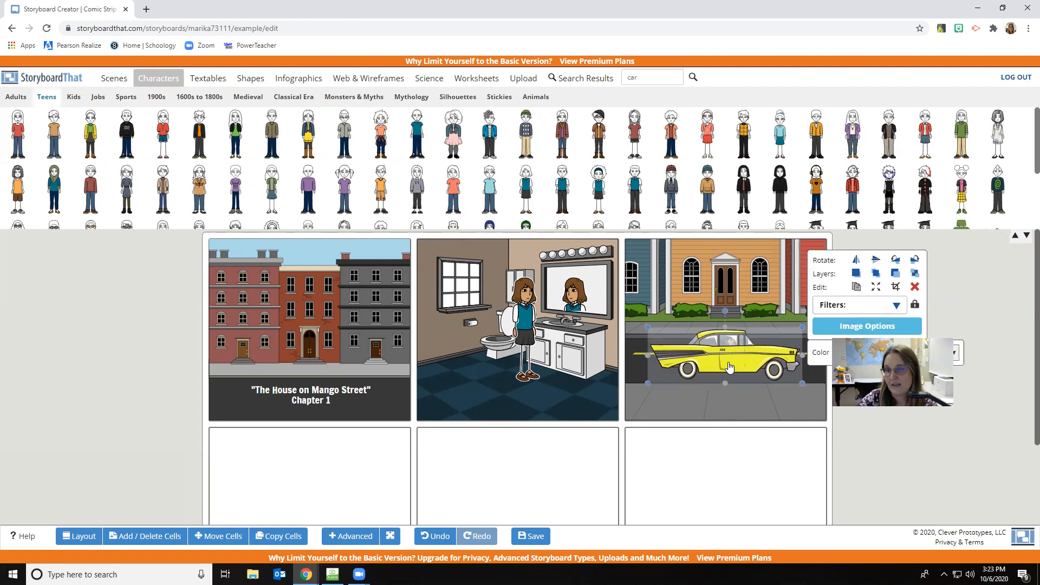
pyautogui.click(752, 511)
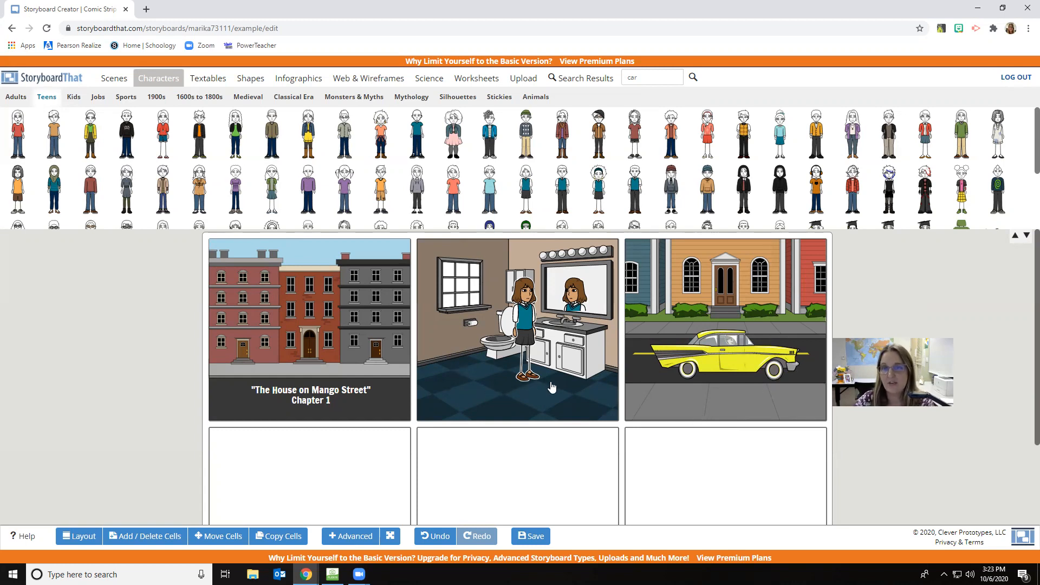
# Save the storyboard and exit the editor
pyautogui.scroll(-2, 552, 387)
pyautogui.scroll(2, 551, 387)
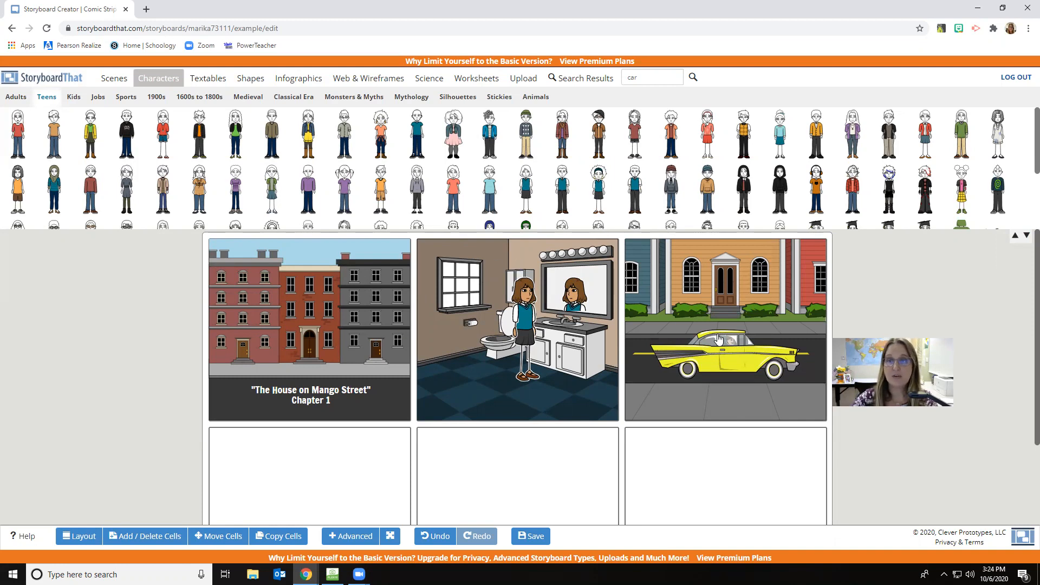
pyautogui.click(528, 537)
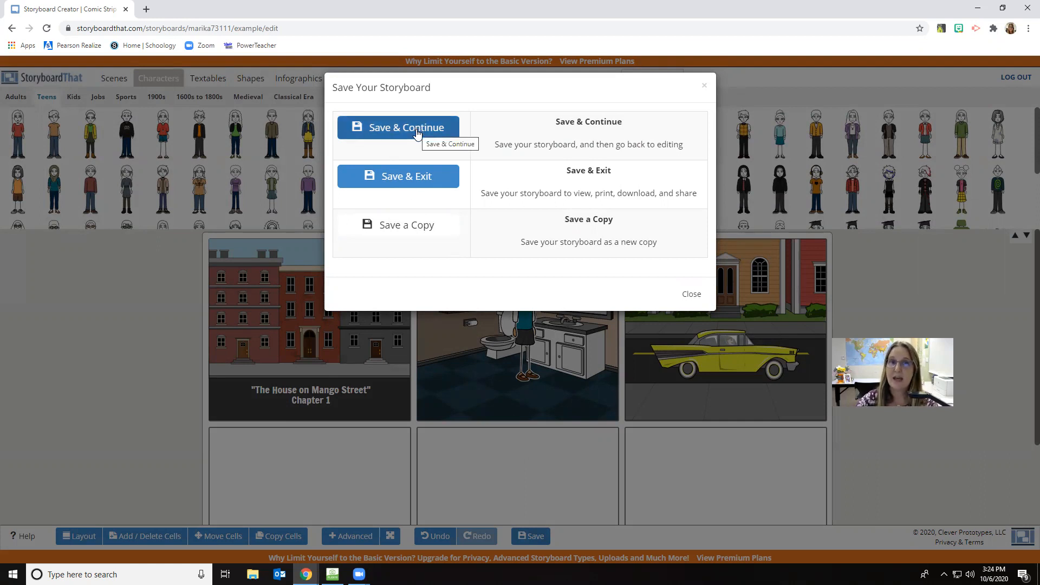
pyautogui.click(415, 178)
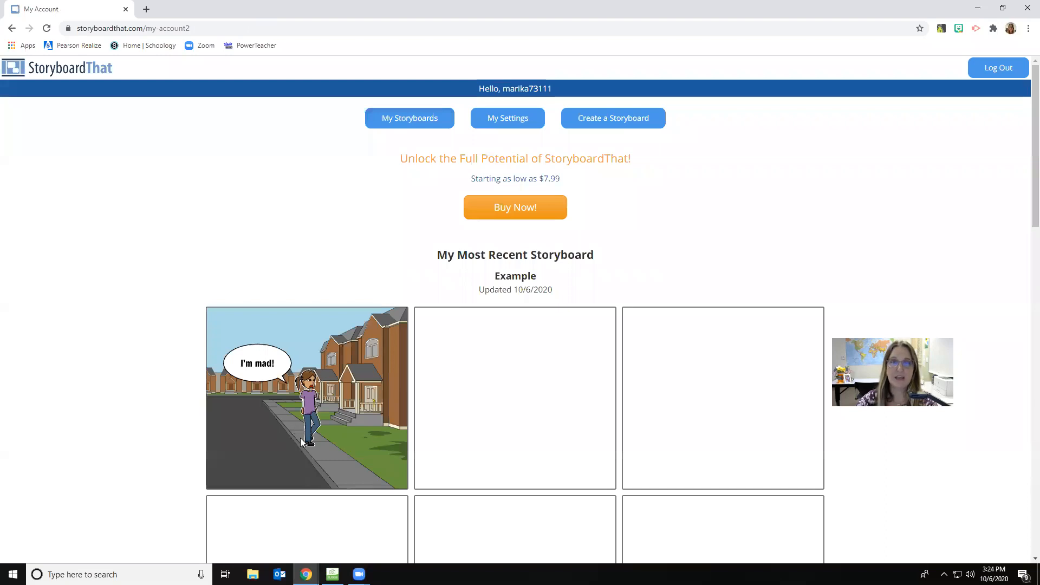
# Look through the account page's most recent storyboard, its options and the list of saved storyboards
pyautogui.scroll(-4, 304, 430)
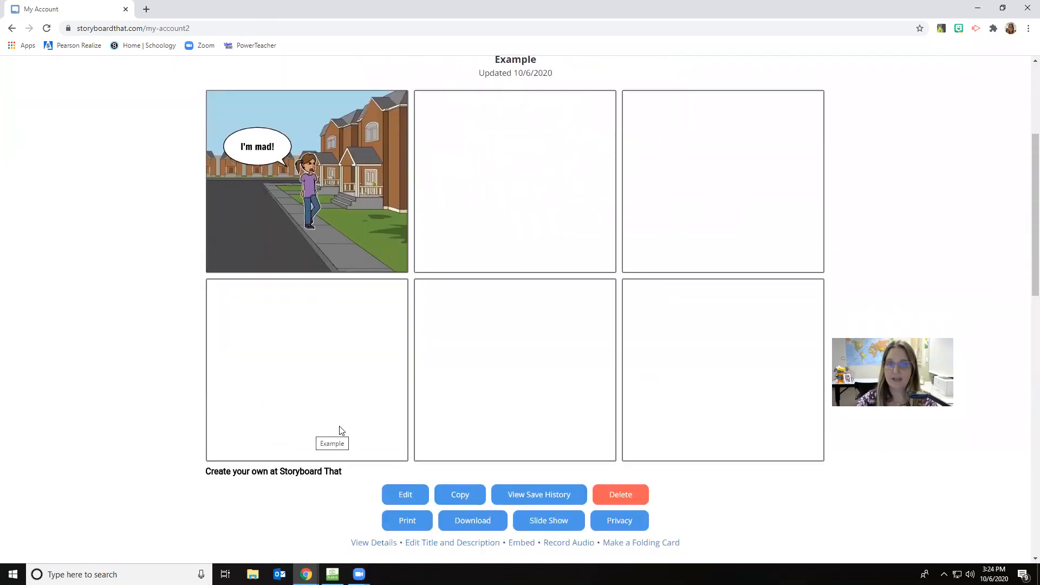
pyautogui.scroll(4, 351, 351)
pyautogui.scroll(-4, 666, 452)
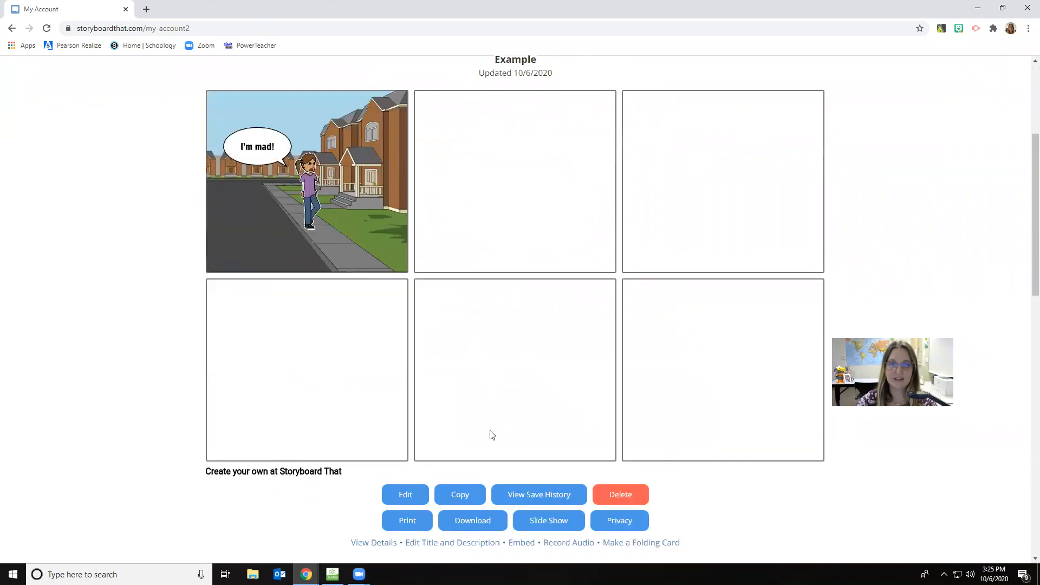
pyautogui.scroll(-10, 388, 425)
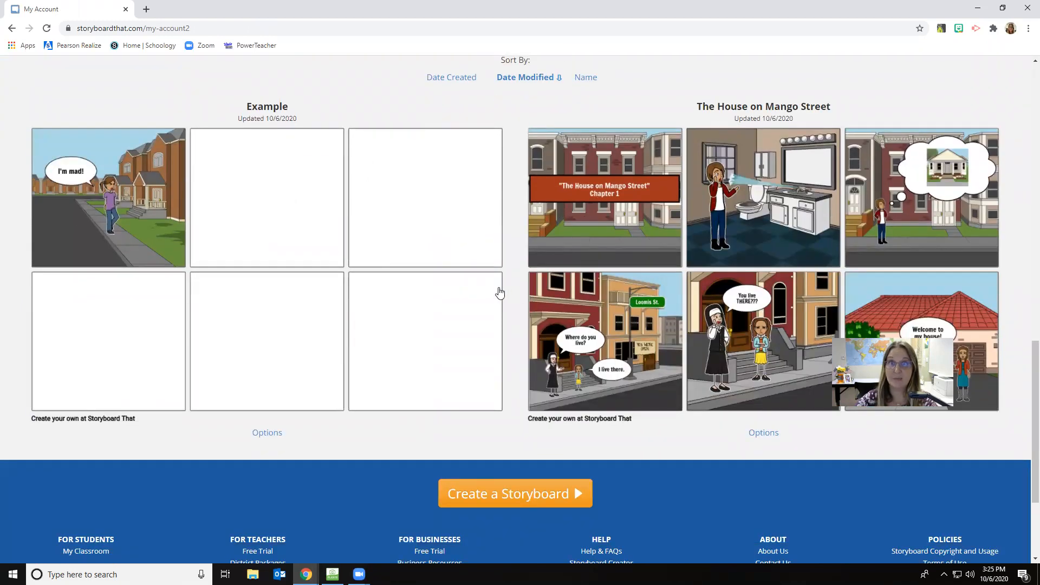
pyautogui.scroll(5, 499, 290)
pyautogui.scroll(10, 499, 293)
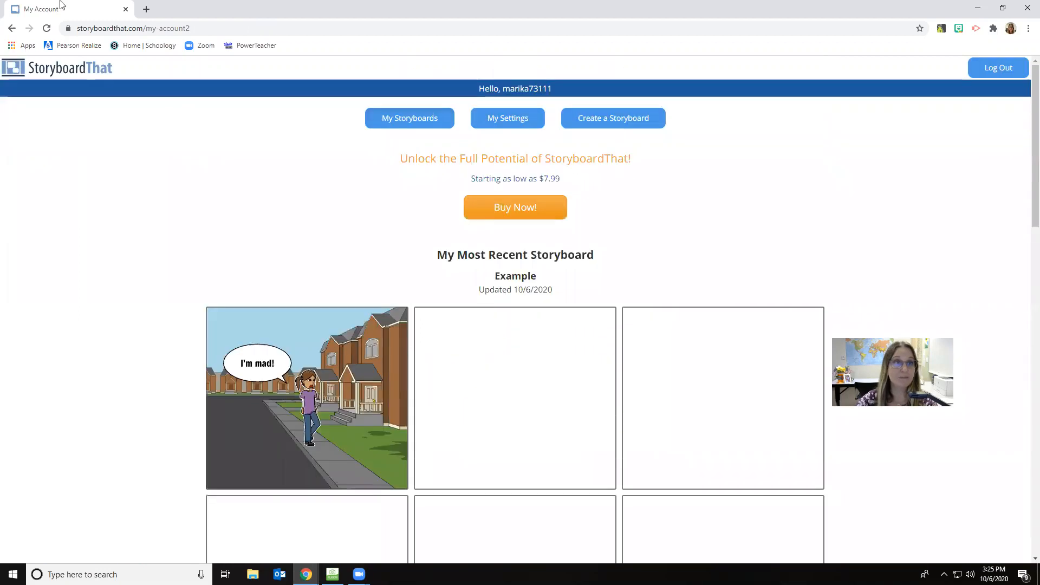